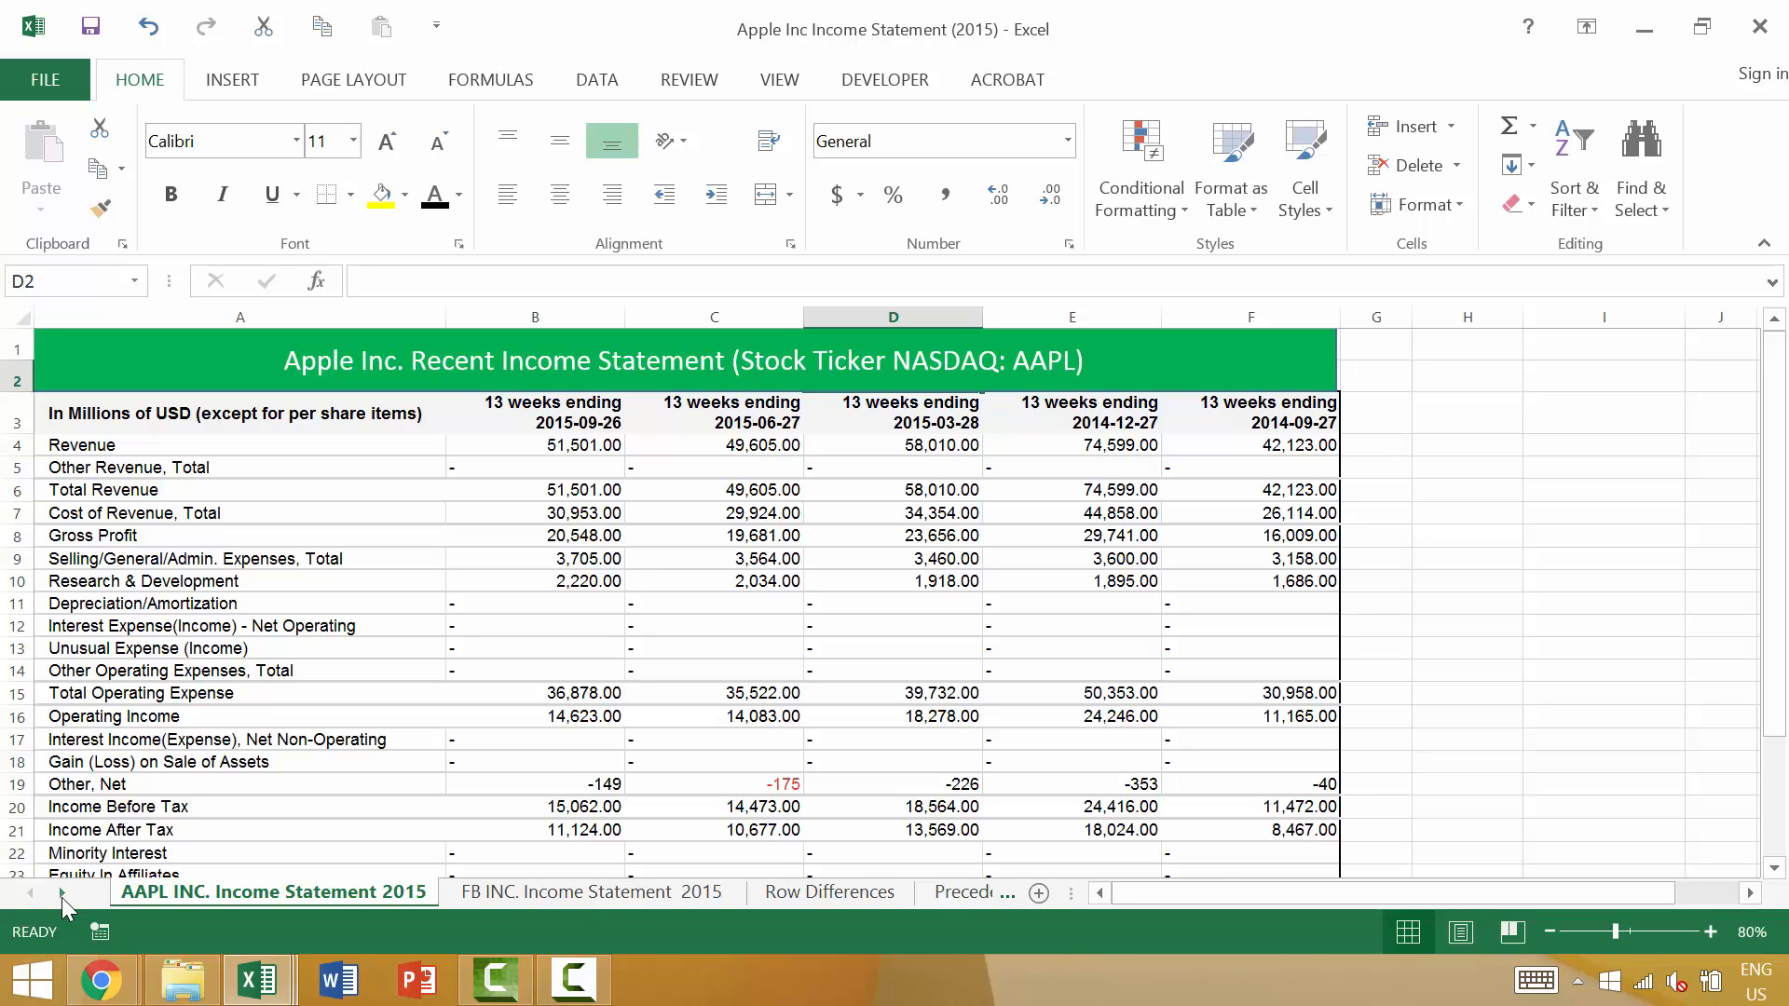
Switch to the Pivot Table Data worksheet.
click(62, 897)
click(62, 898)
click(62, 898)
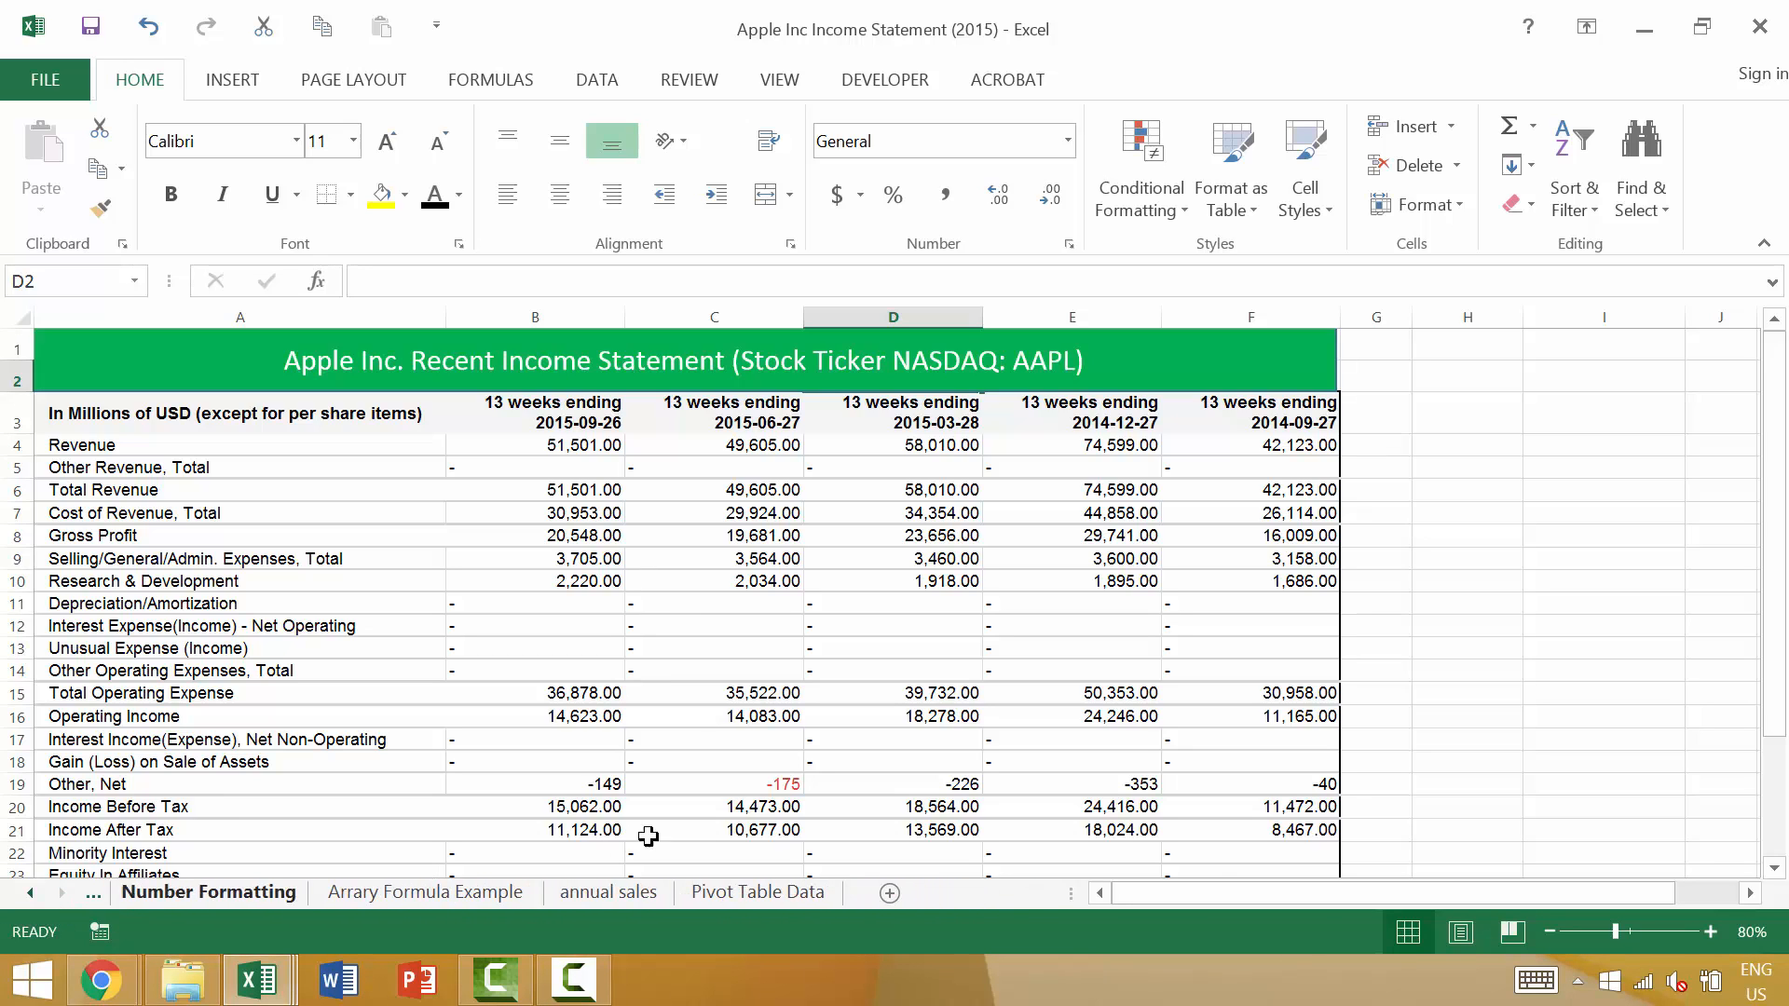
click(758, 892)
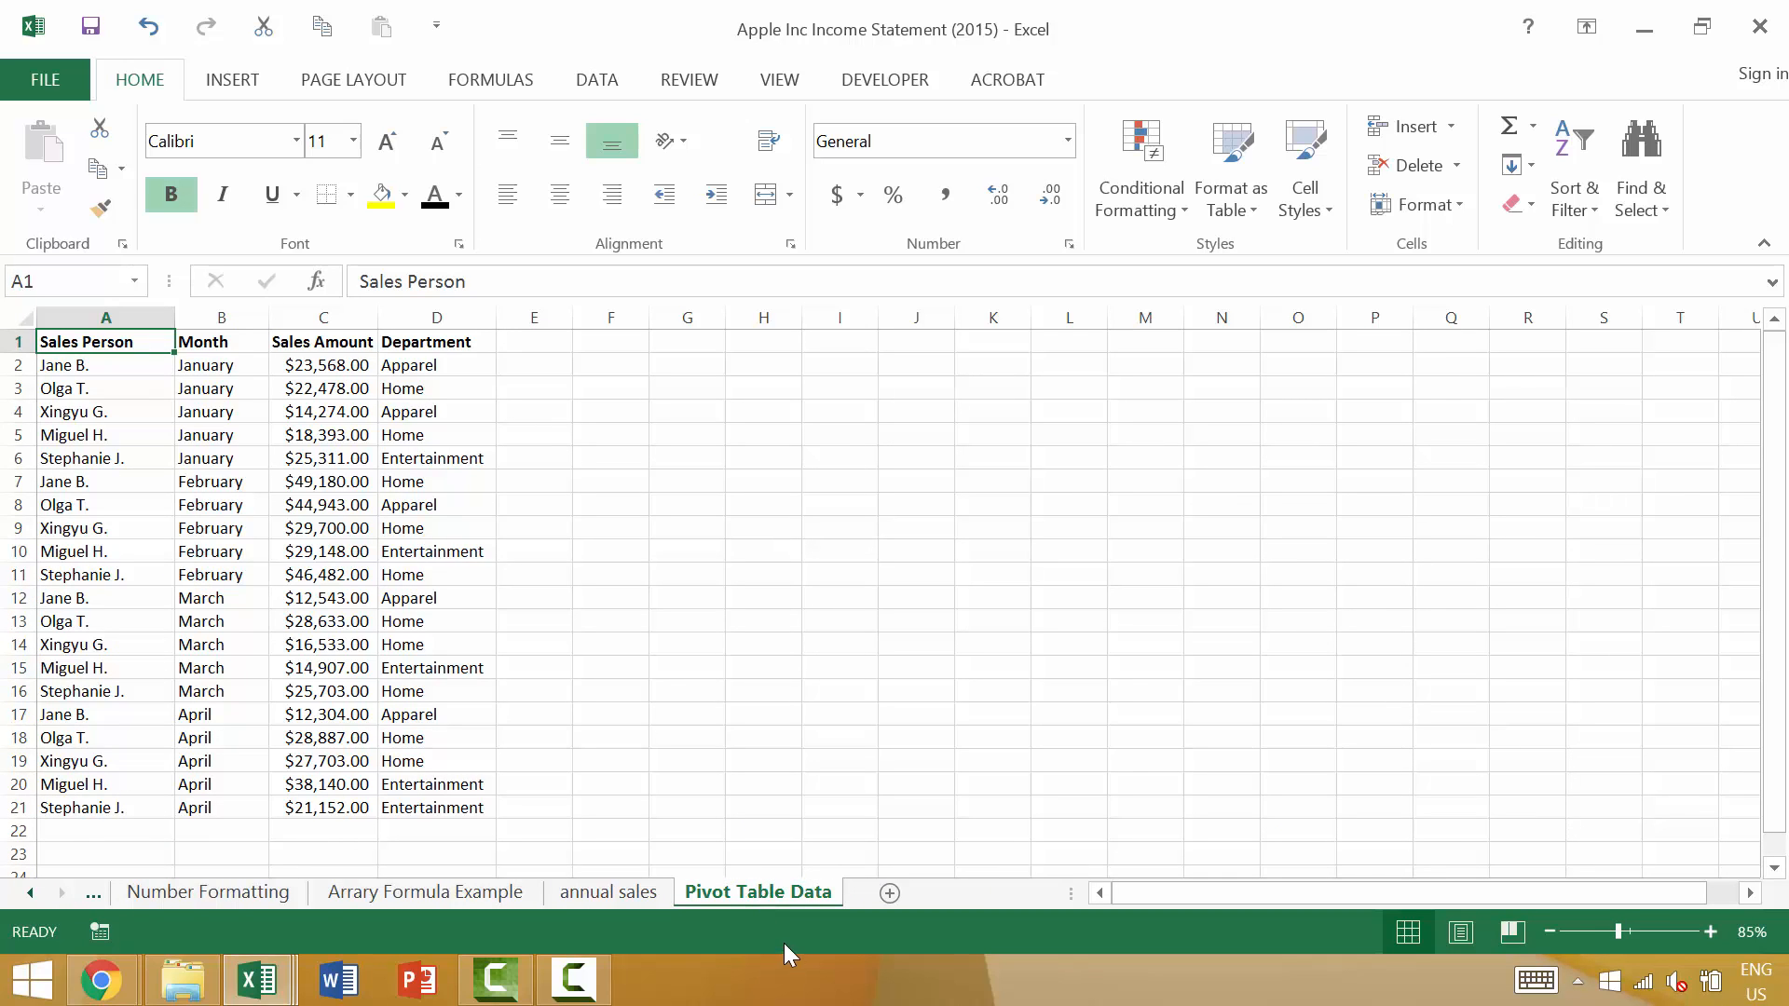
Insert the transparent ProductivityMe logo picture from the Pictures folder beside the sales table and shrink it to about 1.62" high by 1.72" wide.
click(605, 391)
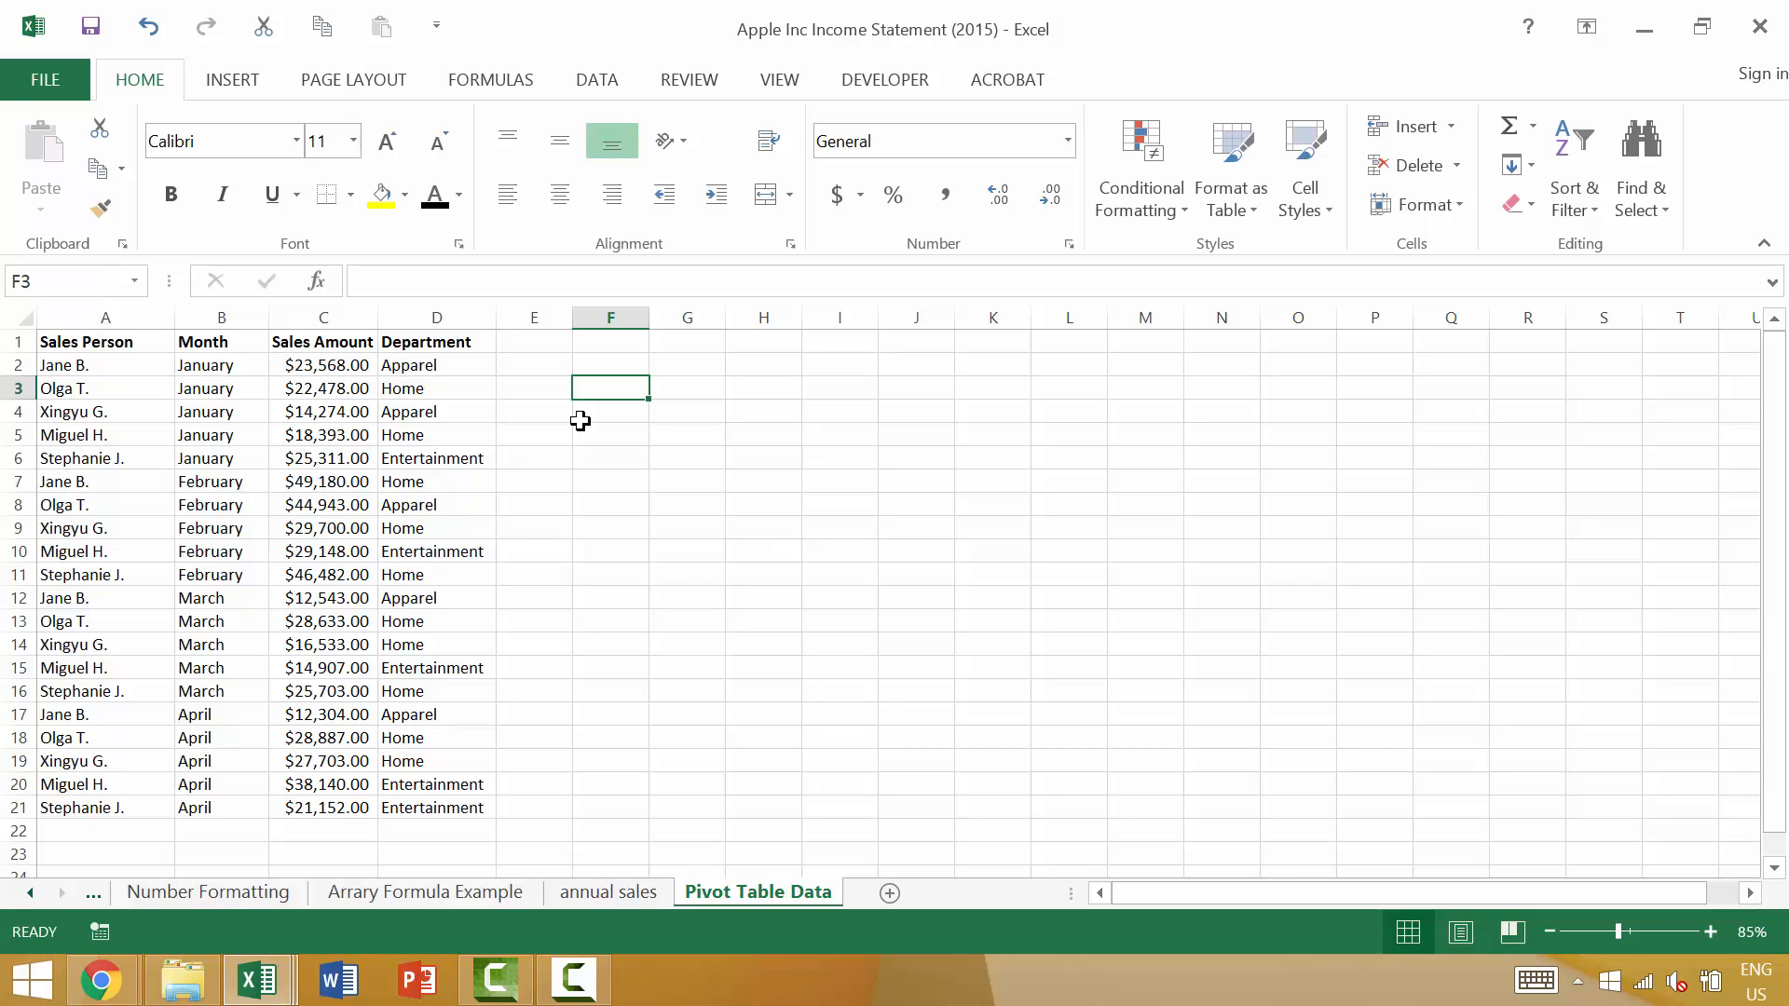
key(alt)
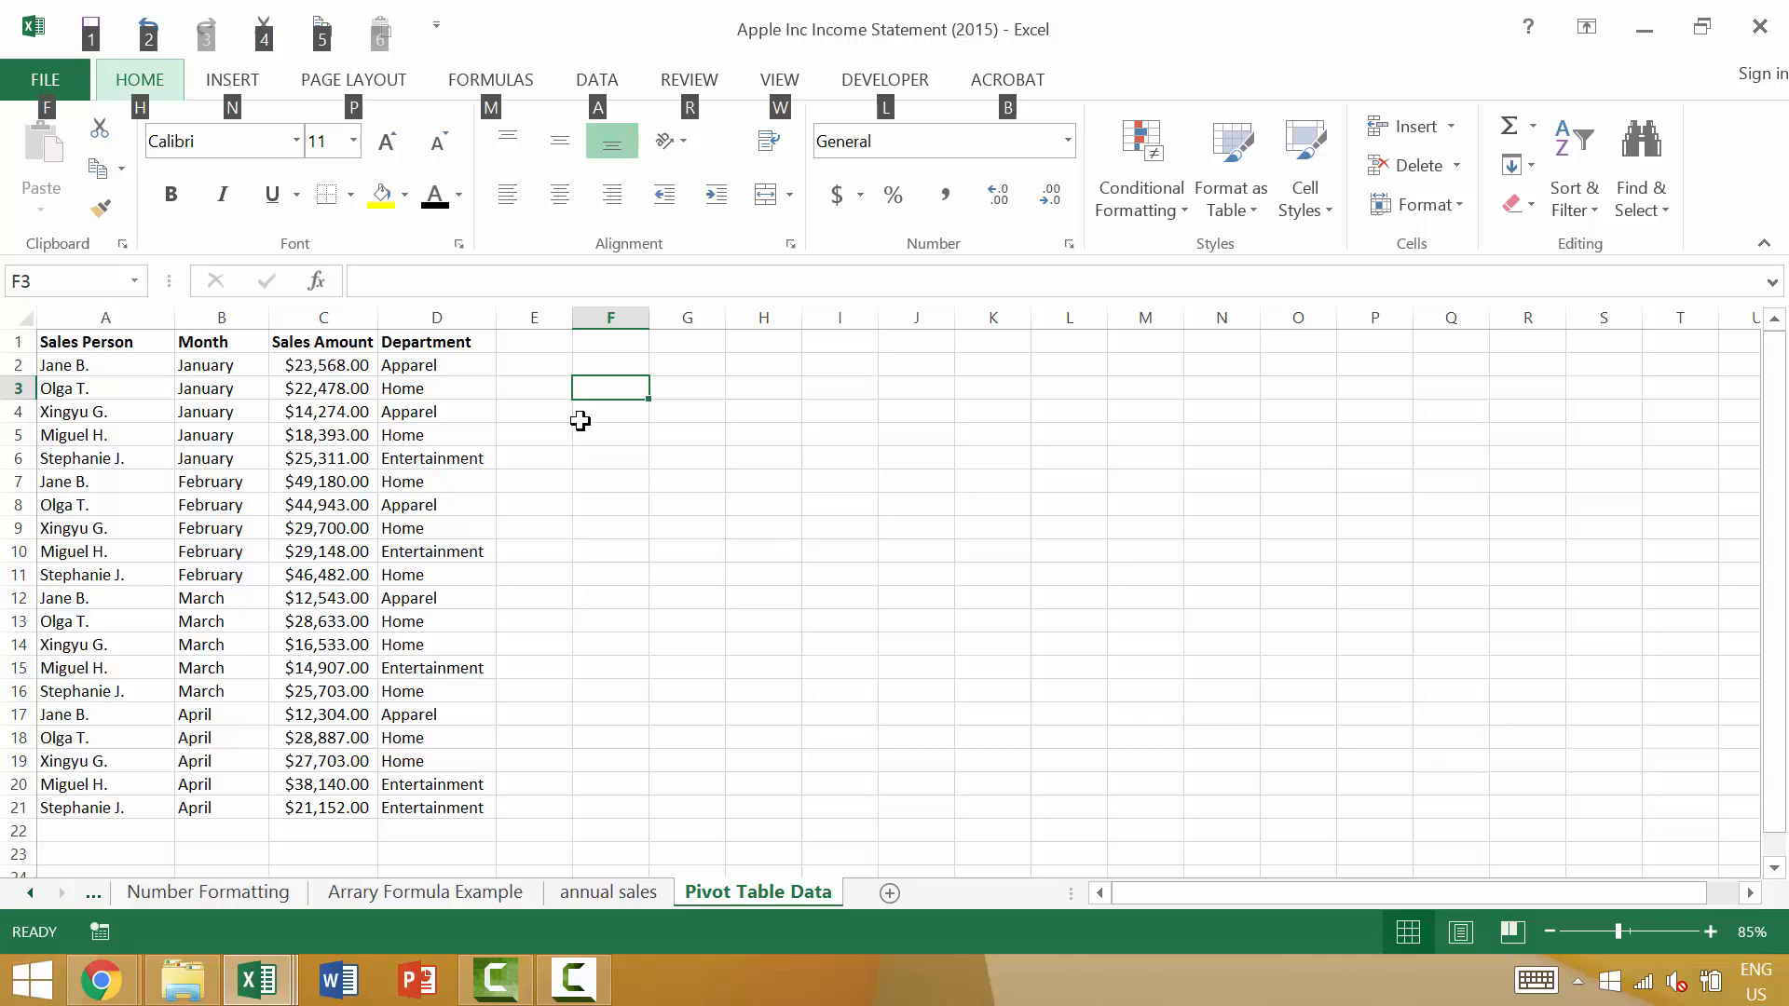
key(n)
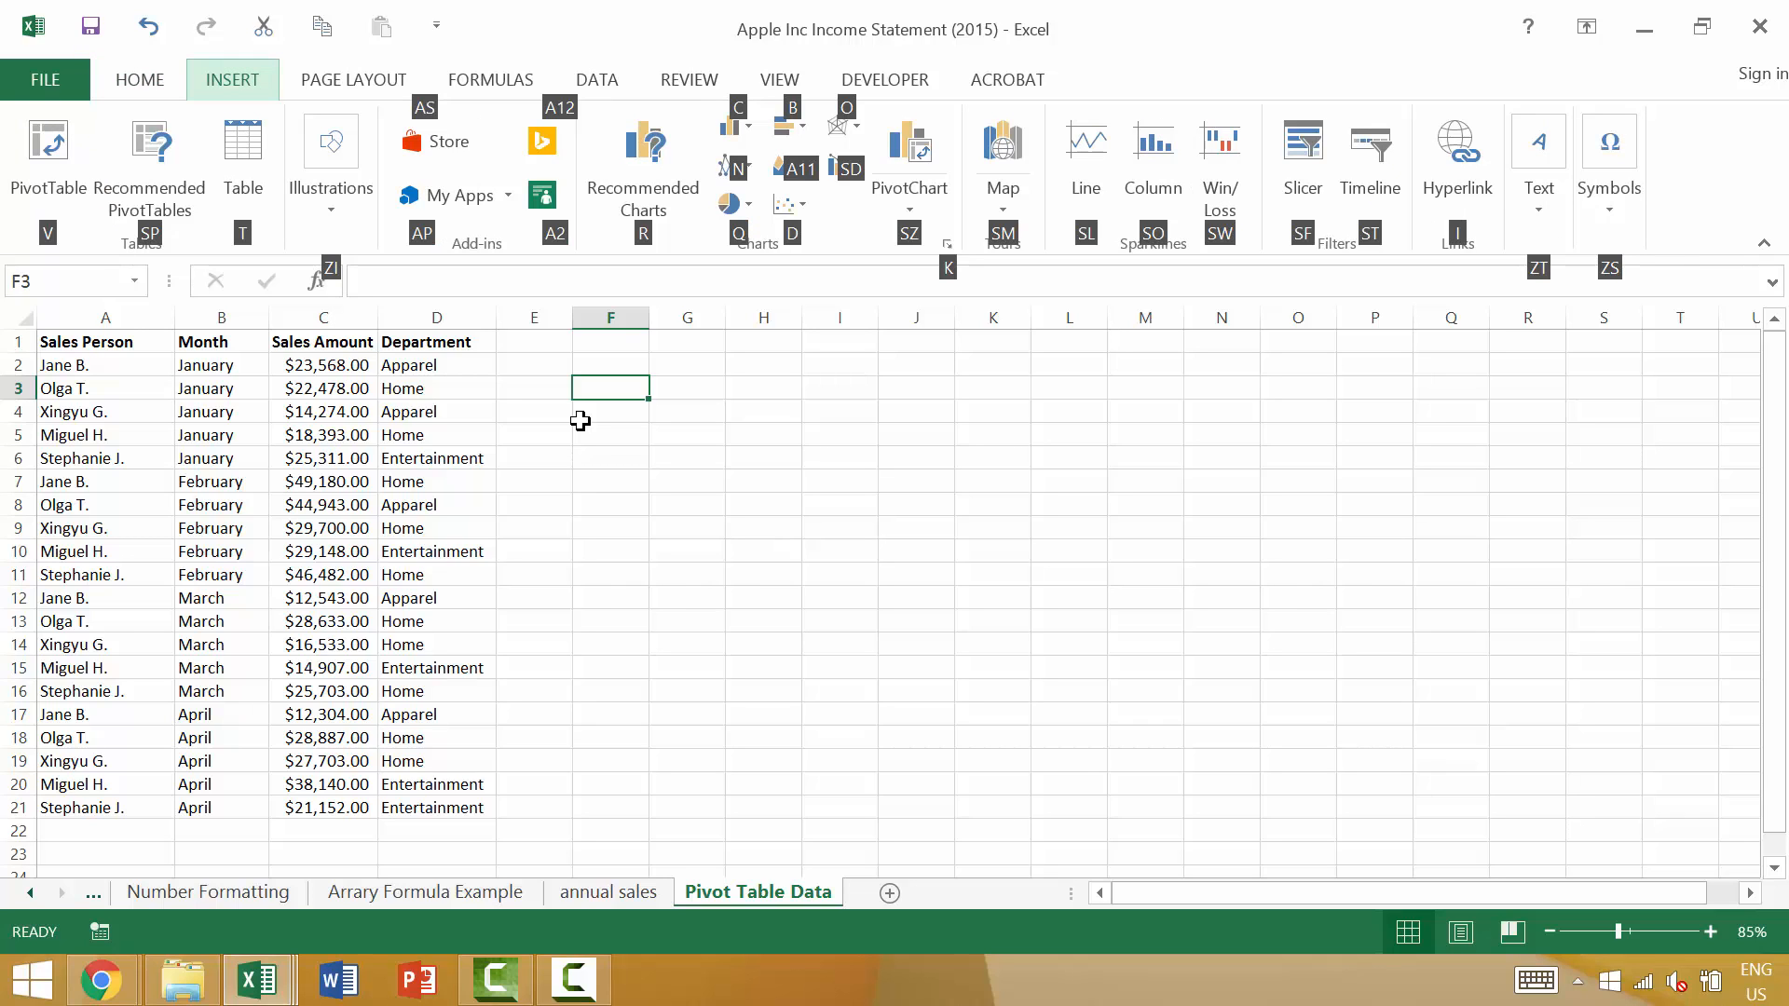
key(z)
key(i)
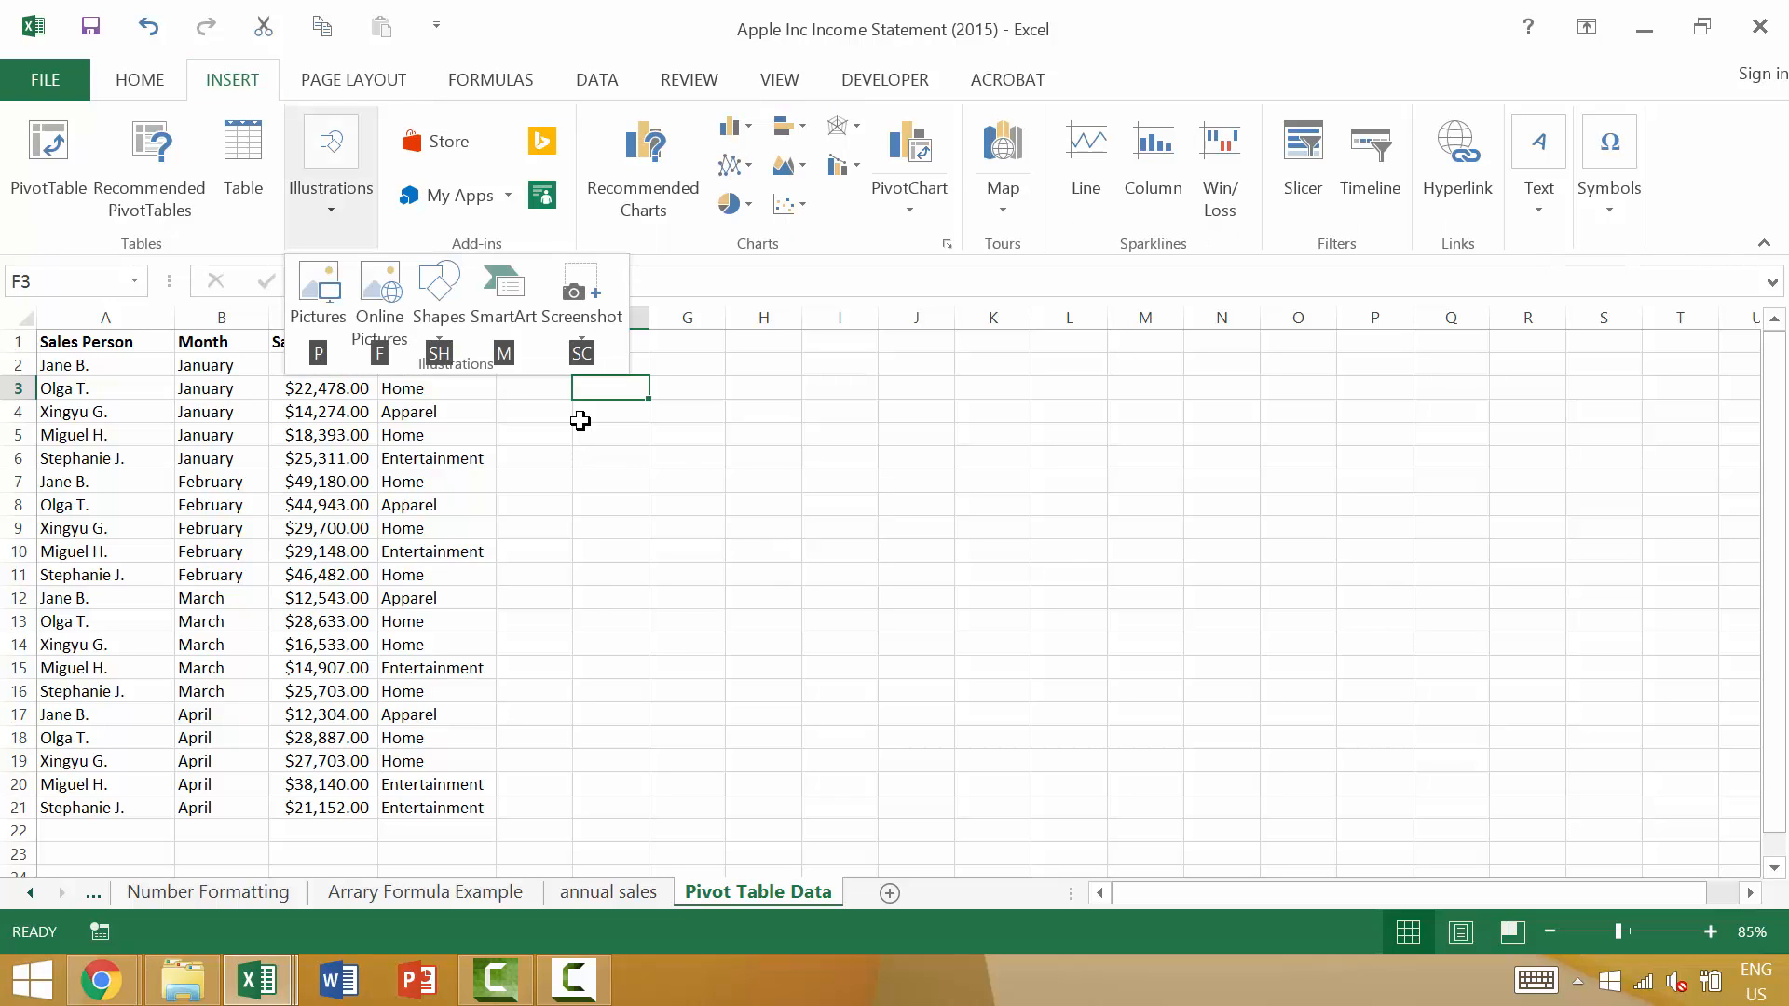
key(p)
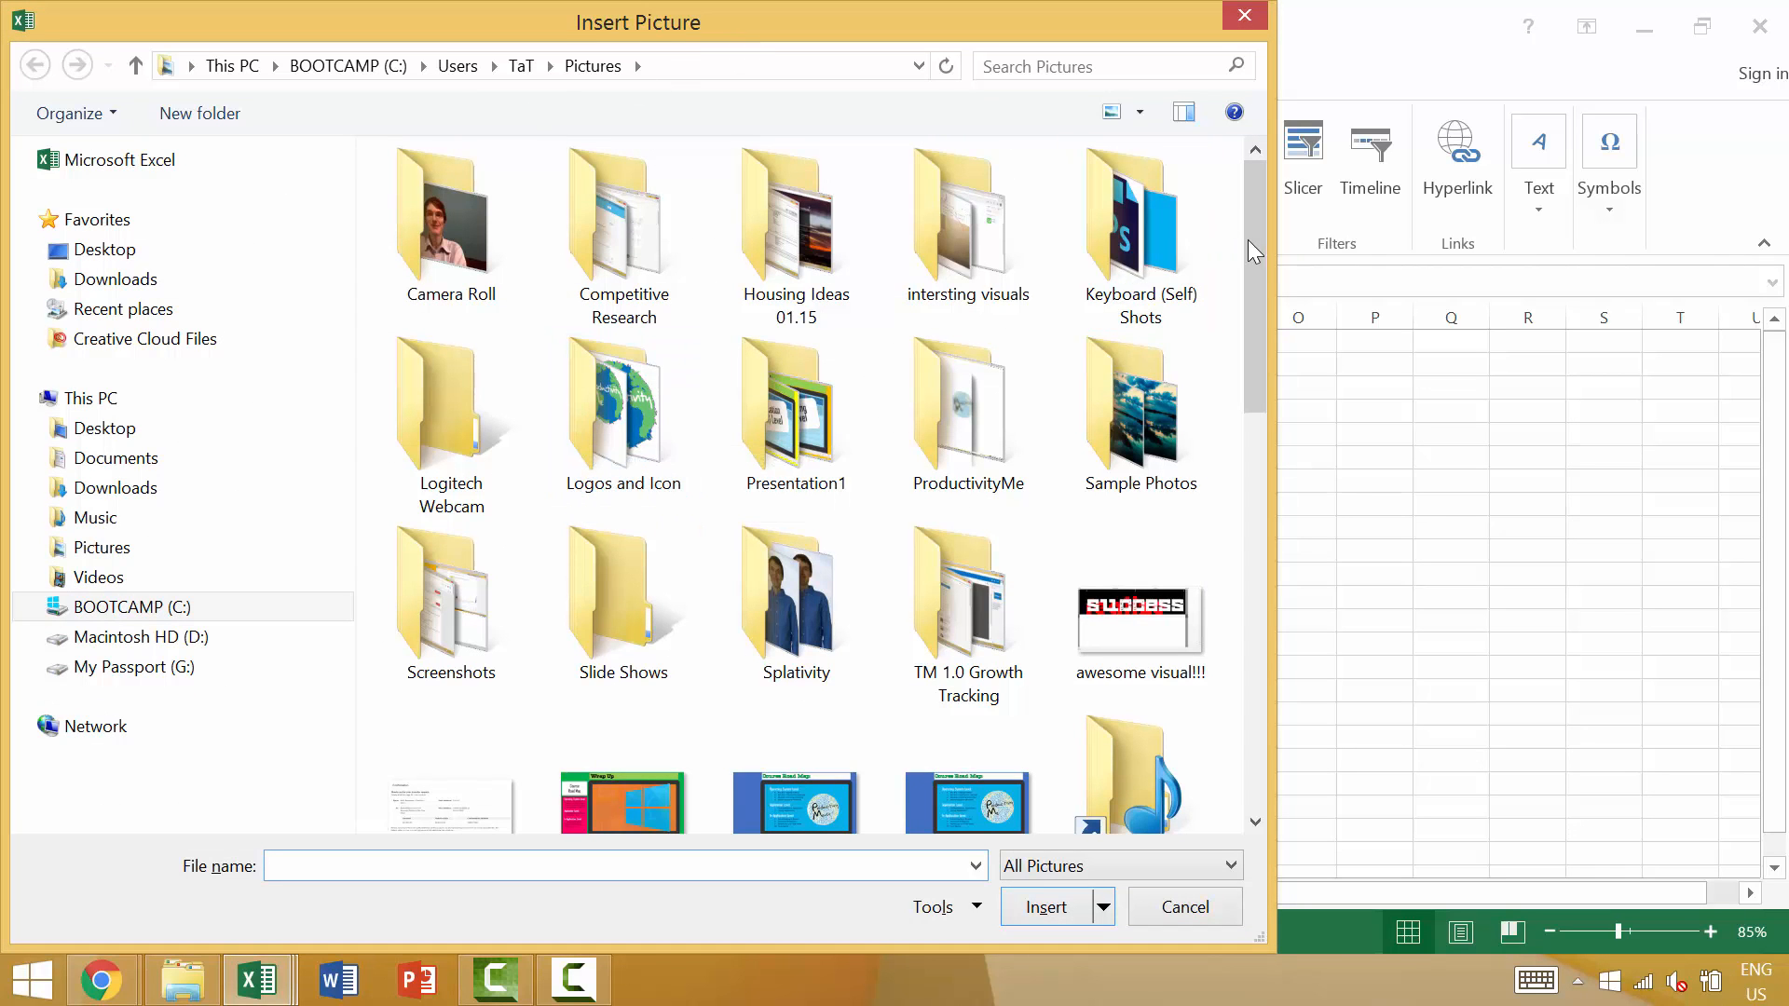
drag(1252, 239, 1266, 345)
drag(1328, 545, 1301, 519)
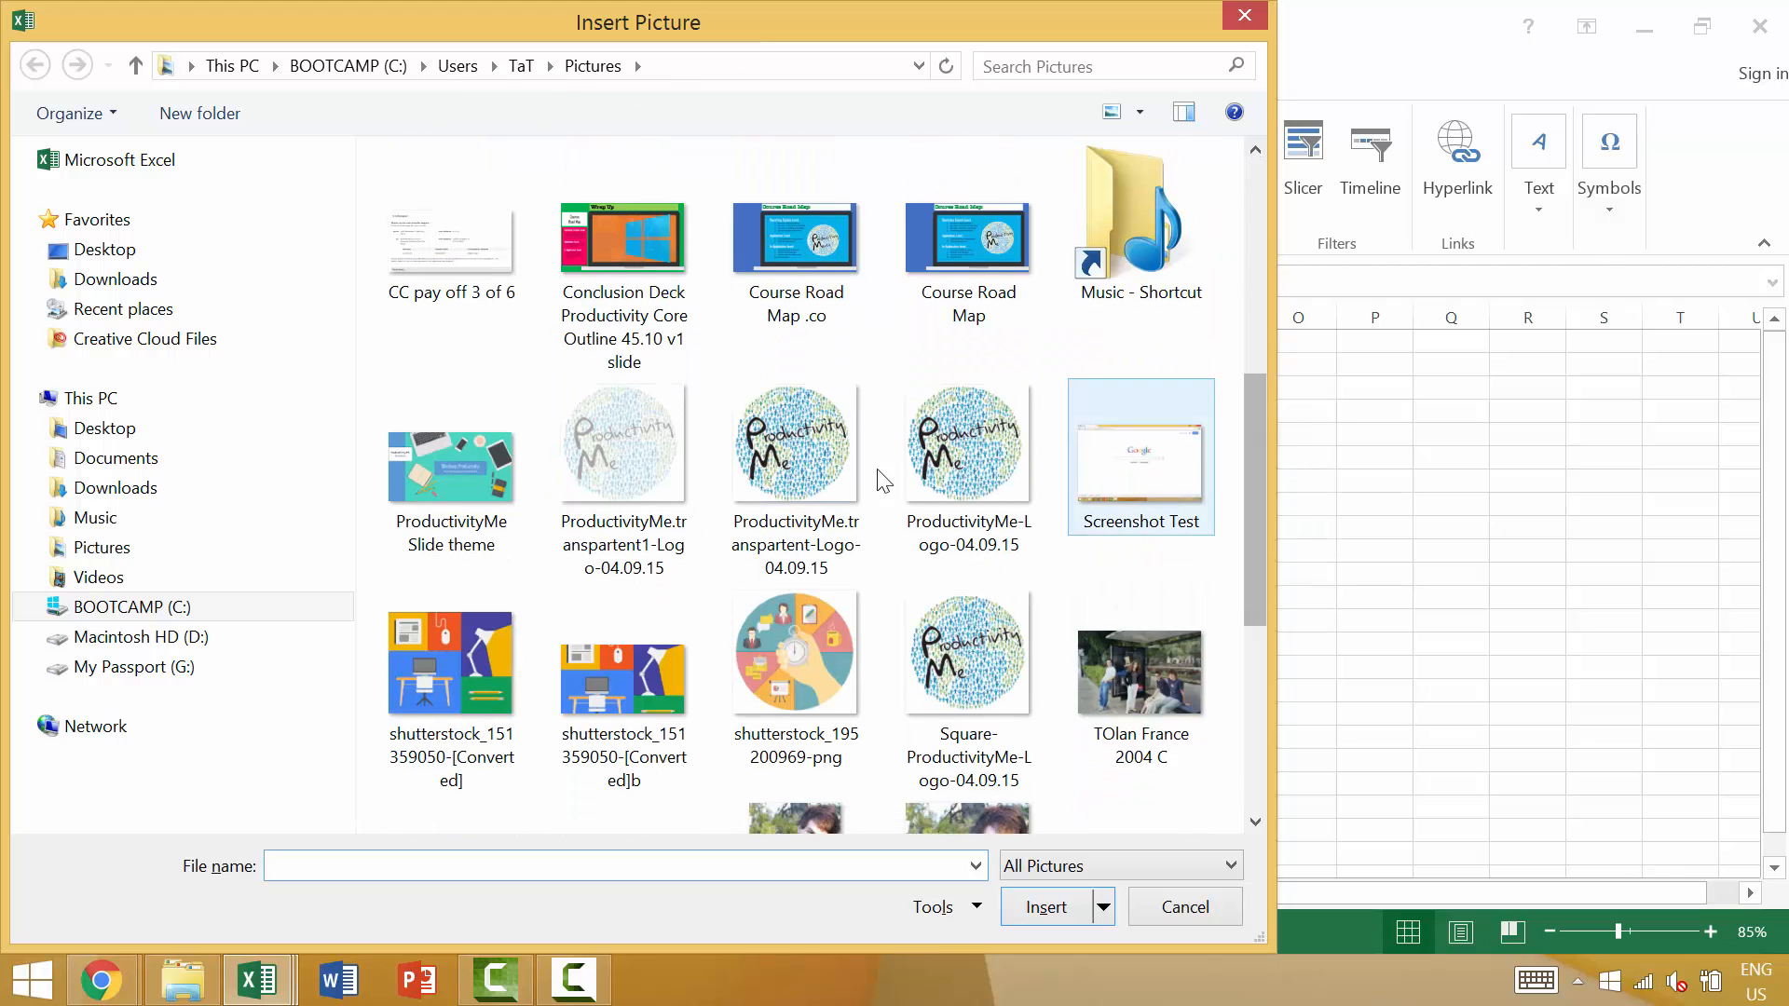
double_click(829, 466)
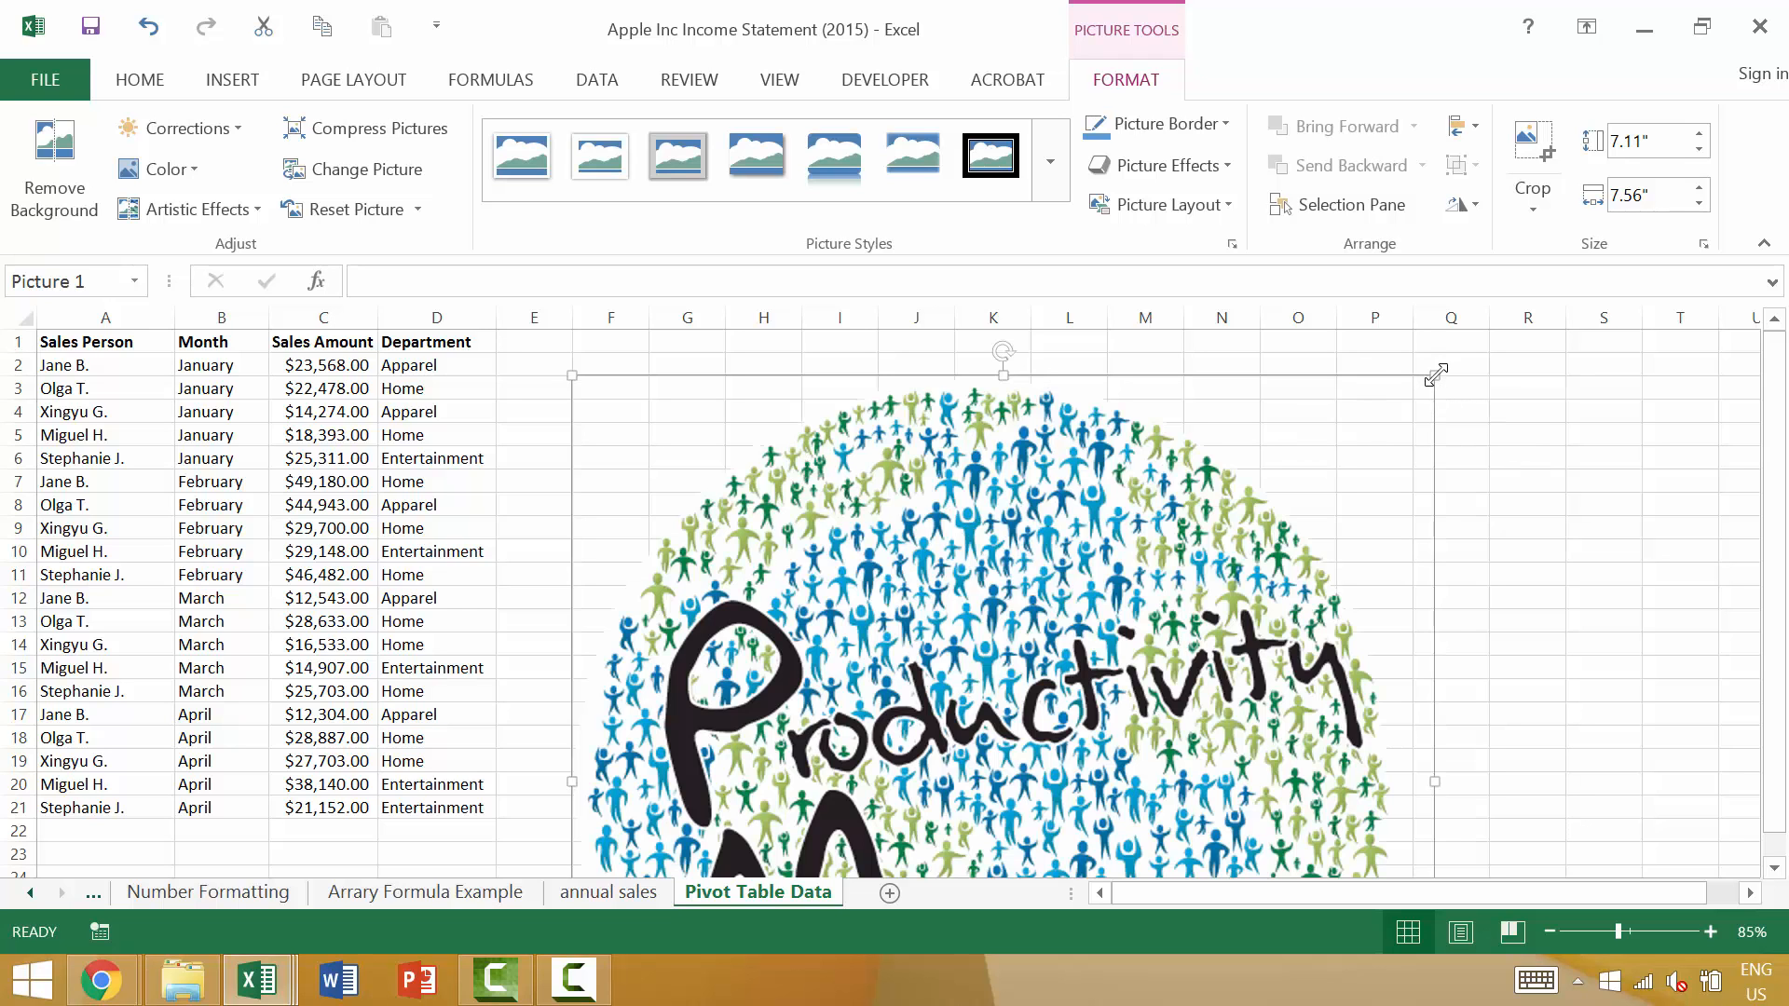
drag(1436, 375, 657, 430)
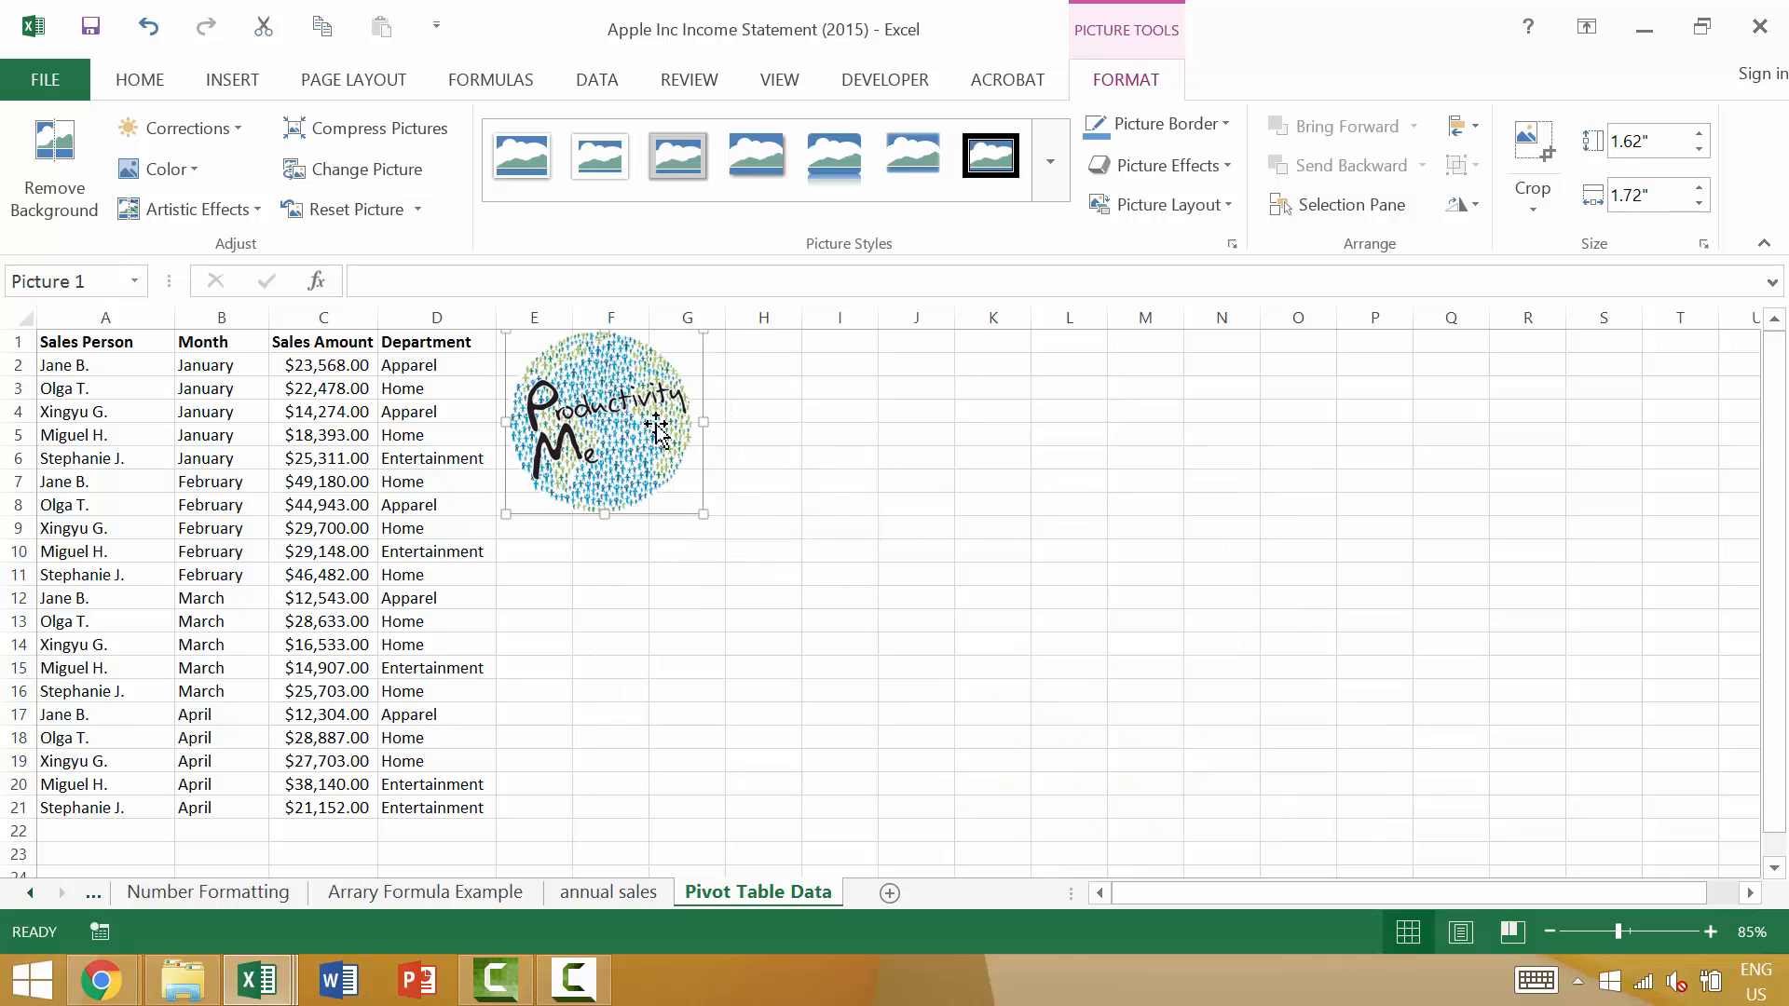
click(967, 531)
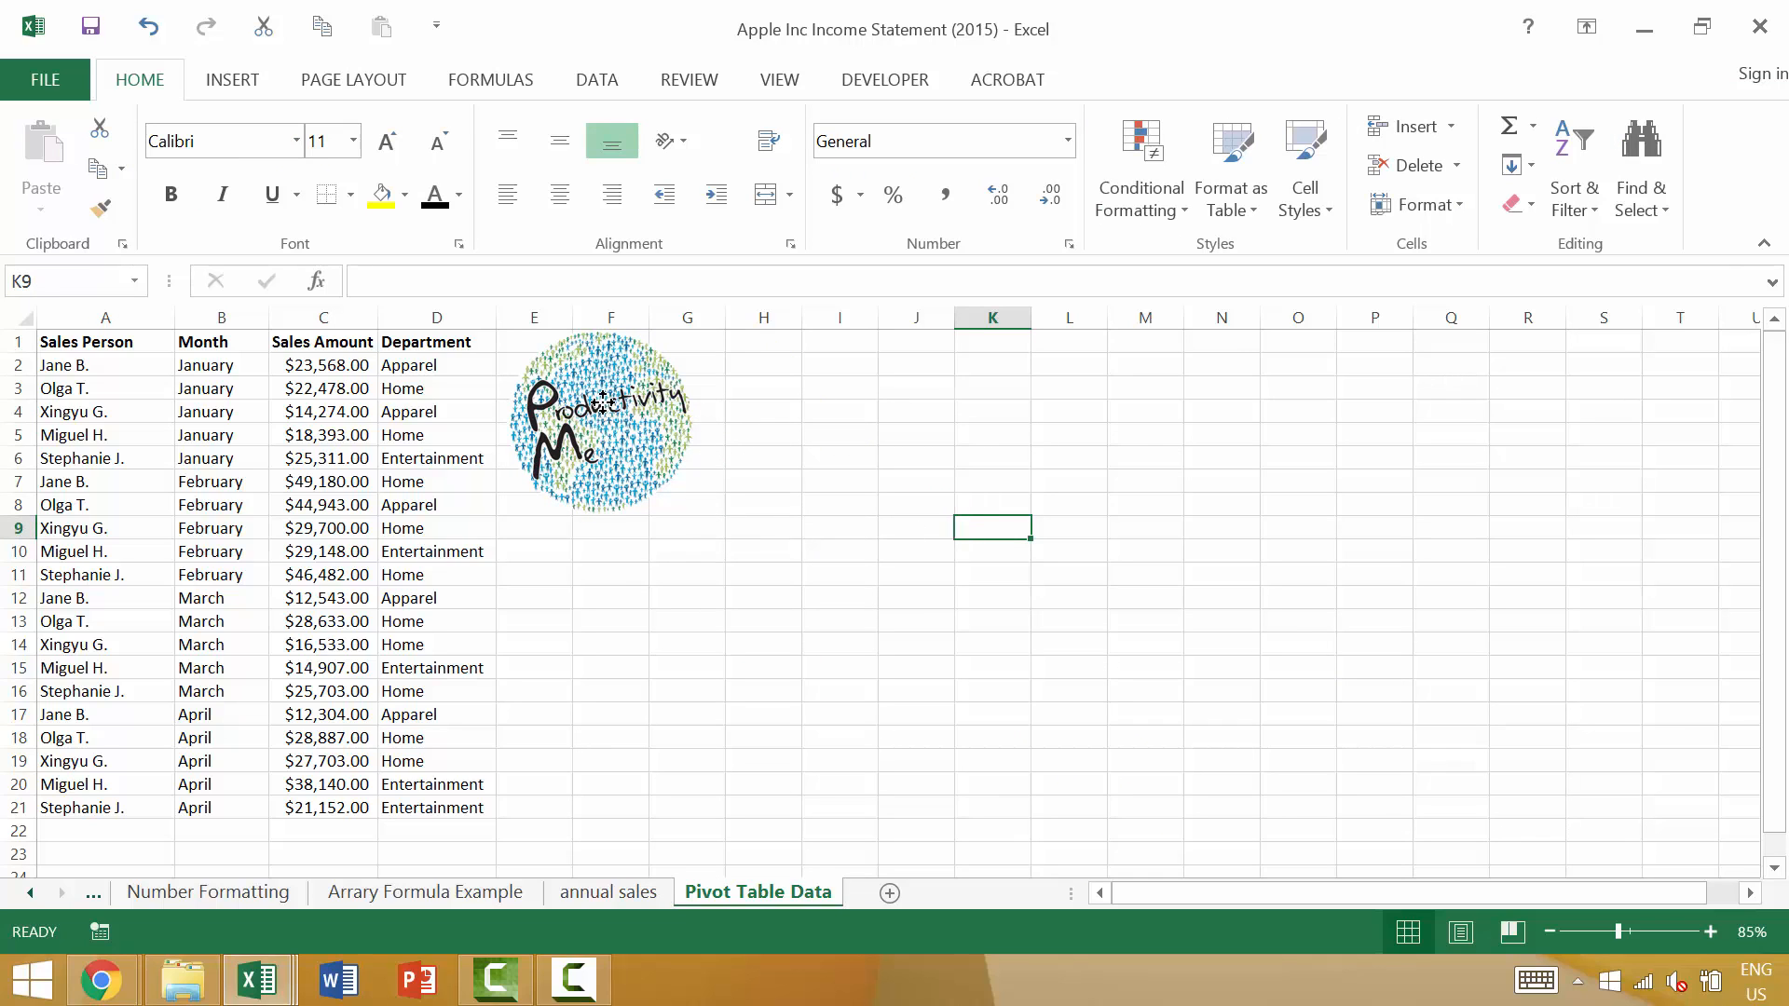
Copy the ProductivityMe logo and paste the copy at cell J2.
click(670, 414)
key(ctrl+c)
click(926, 372)
key(ctrl+v)
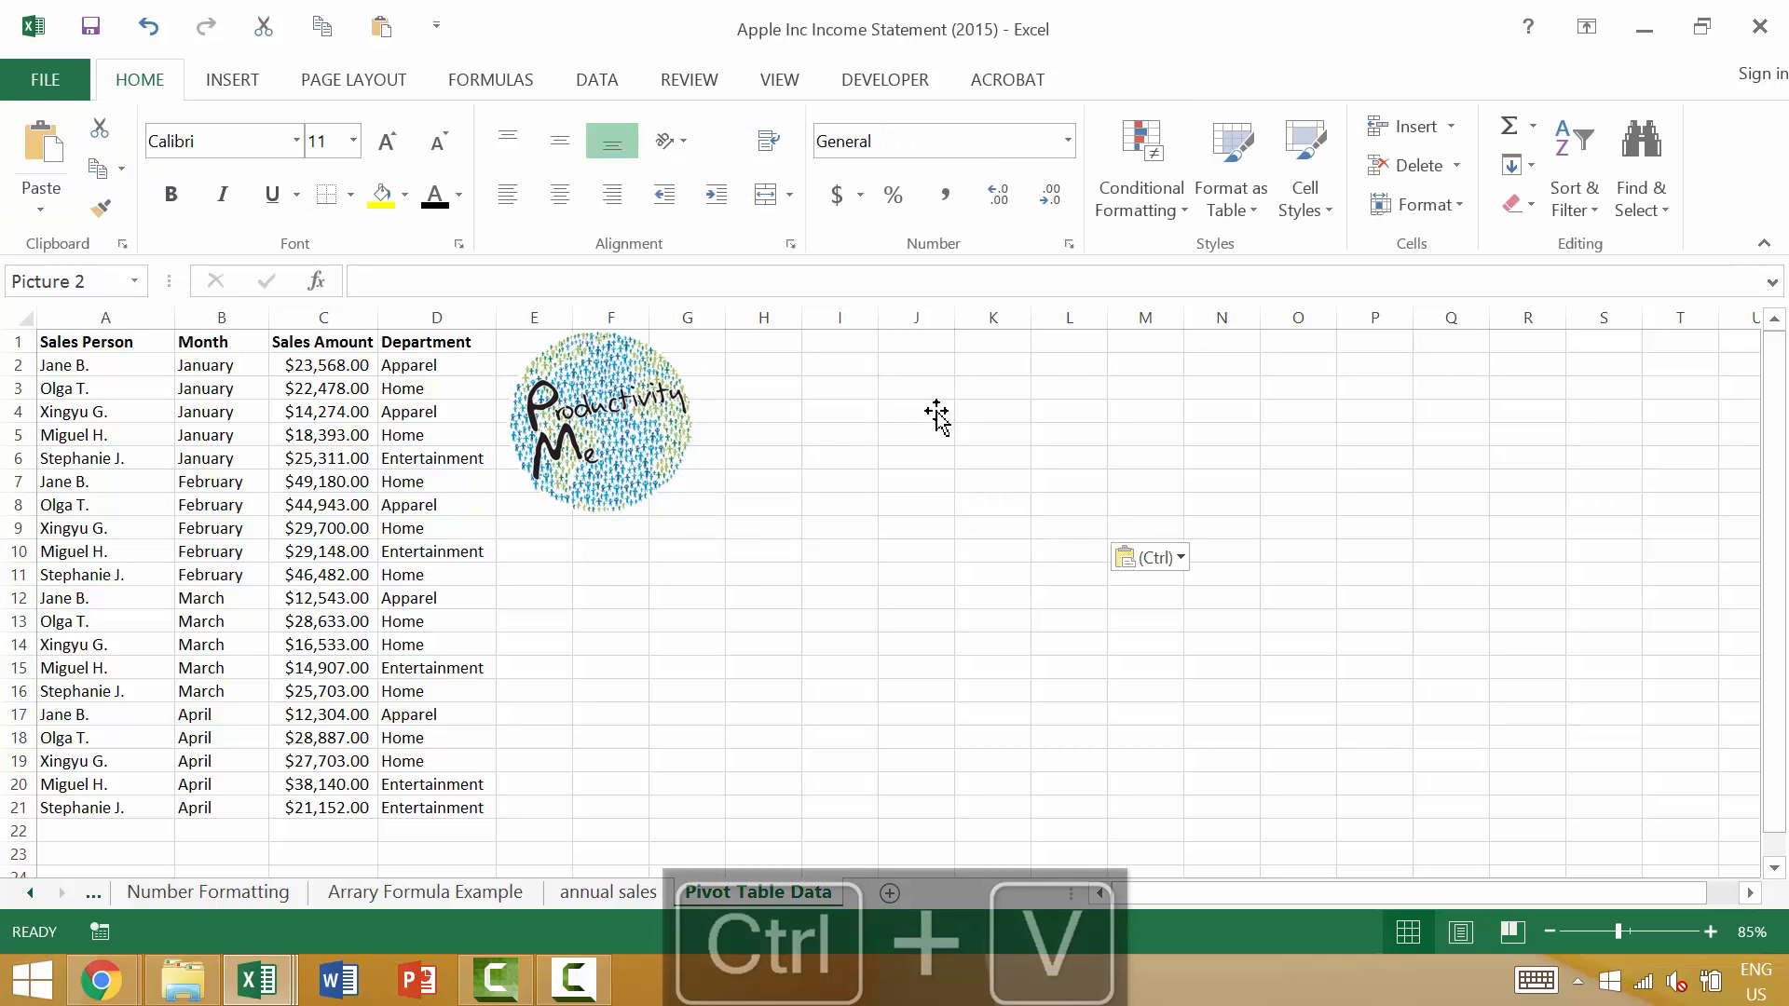
Duplicate the pasted logo seven times to build a cascading stack of copies.
key(ctrl+d)
key(ctrl+d)
key(ctrl+d)
key(ctrl+d)
key(ctrl+d)
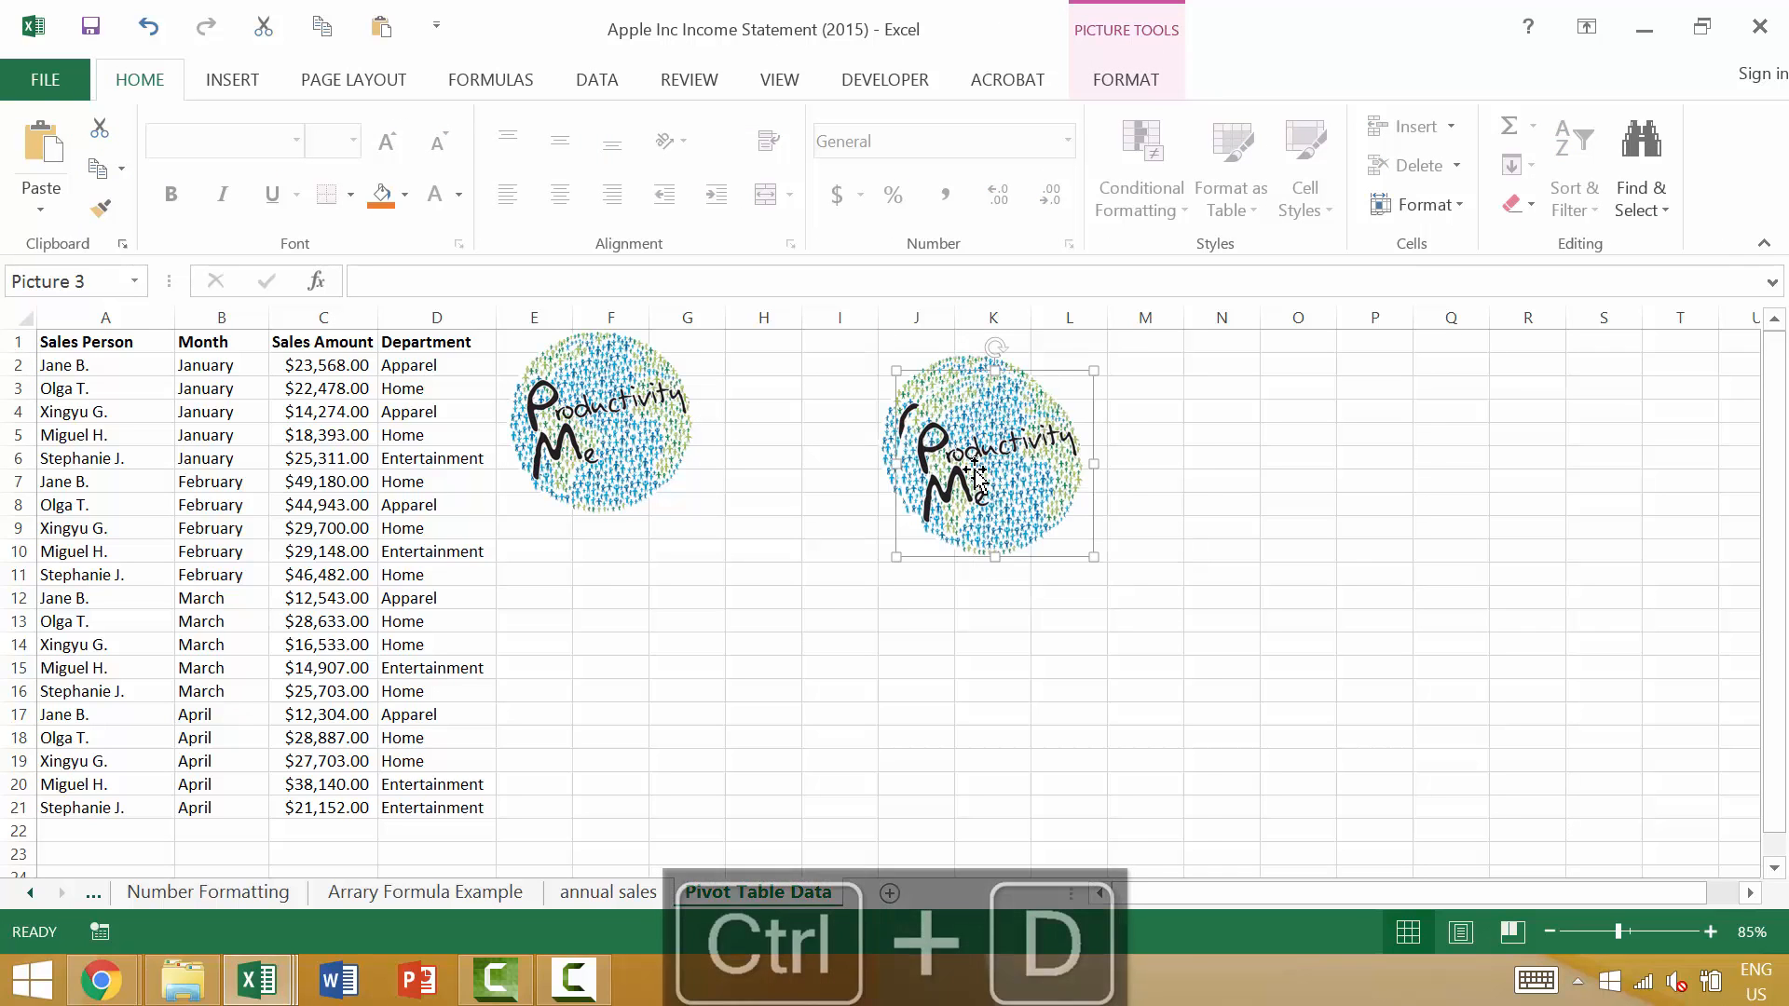
key(ctrl+d)
key(ctrl+d)
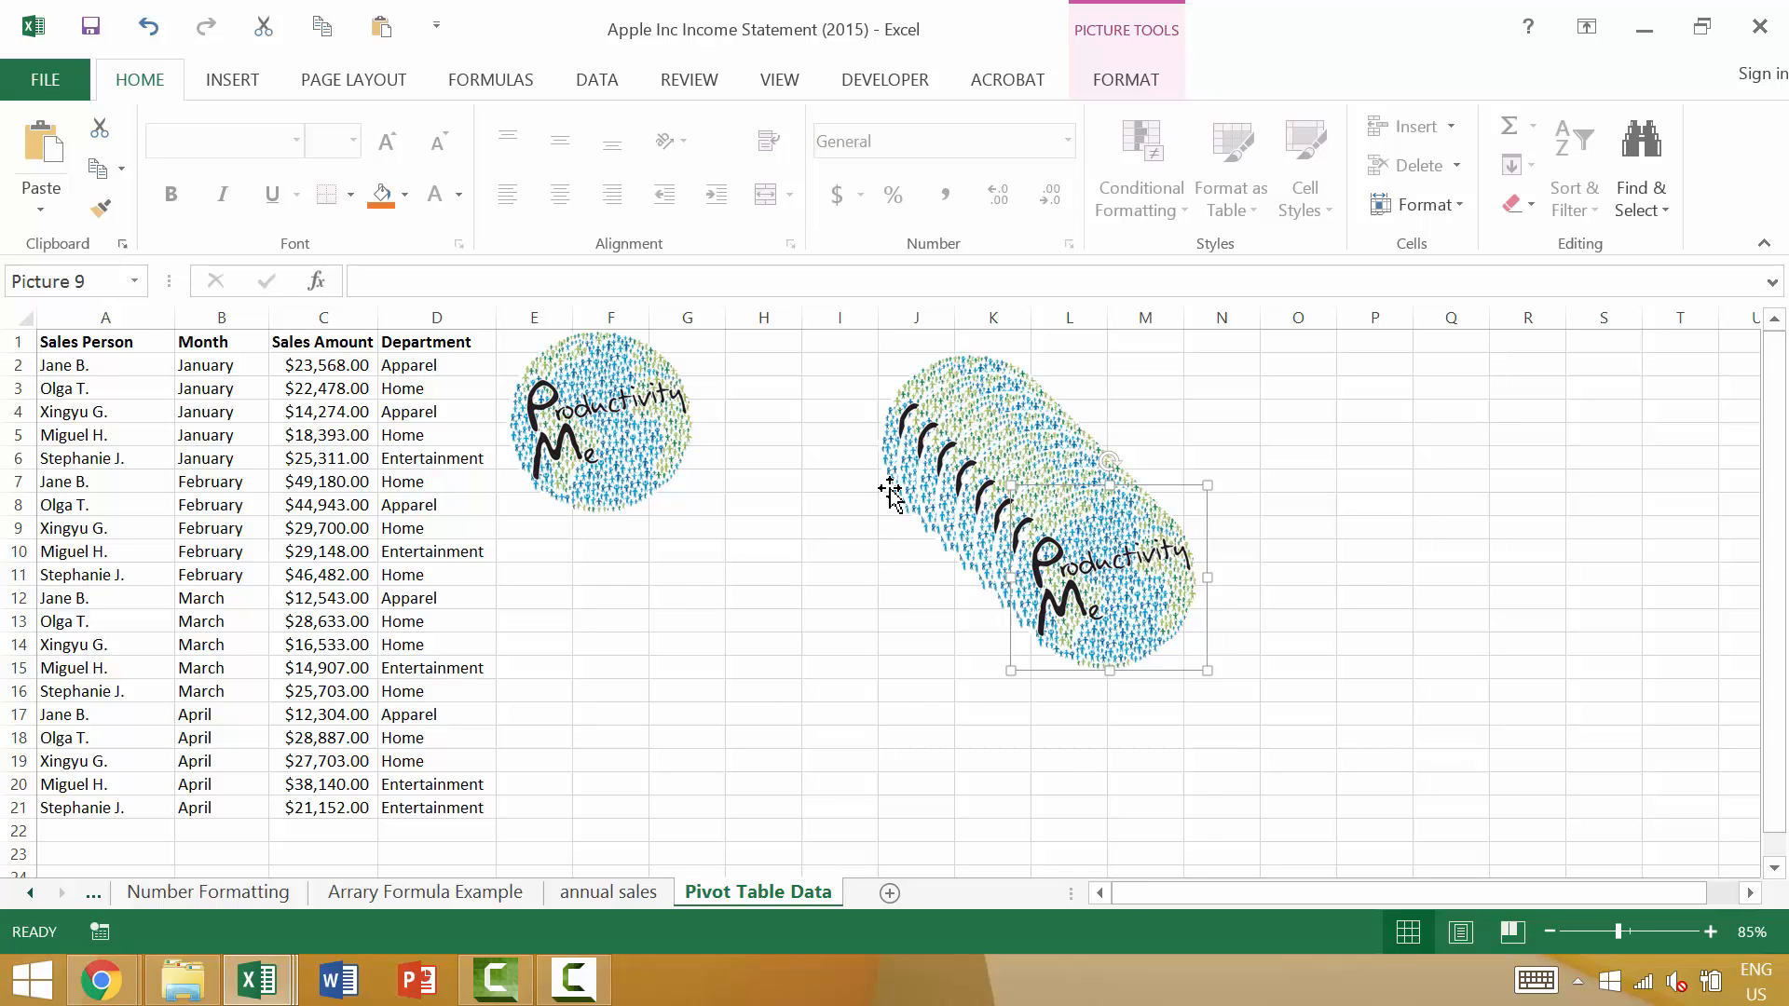
Hide all pictures on the Pivot Table Data sheet and show them again.
key(ctrl+6)
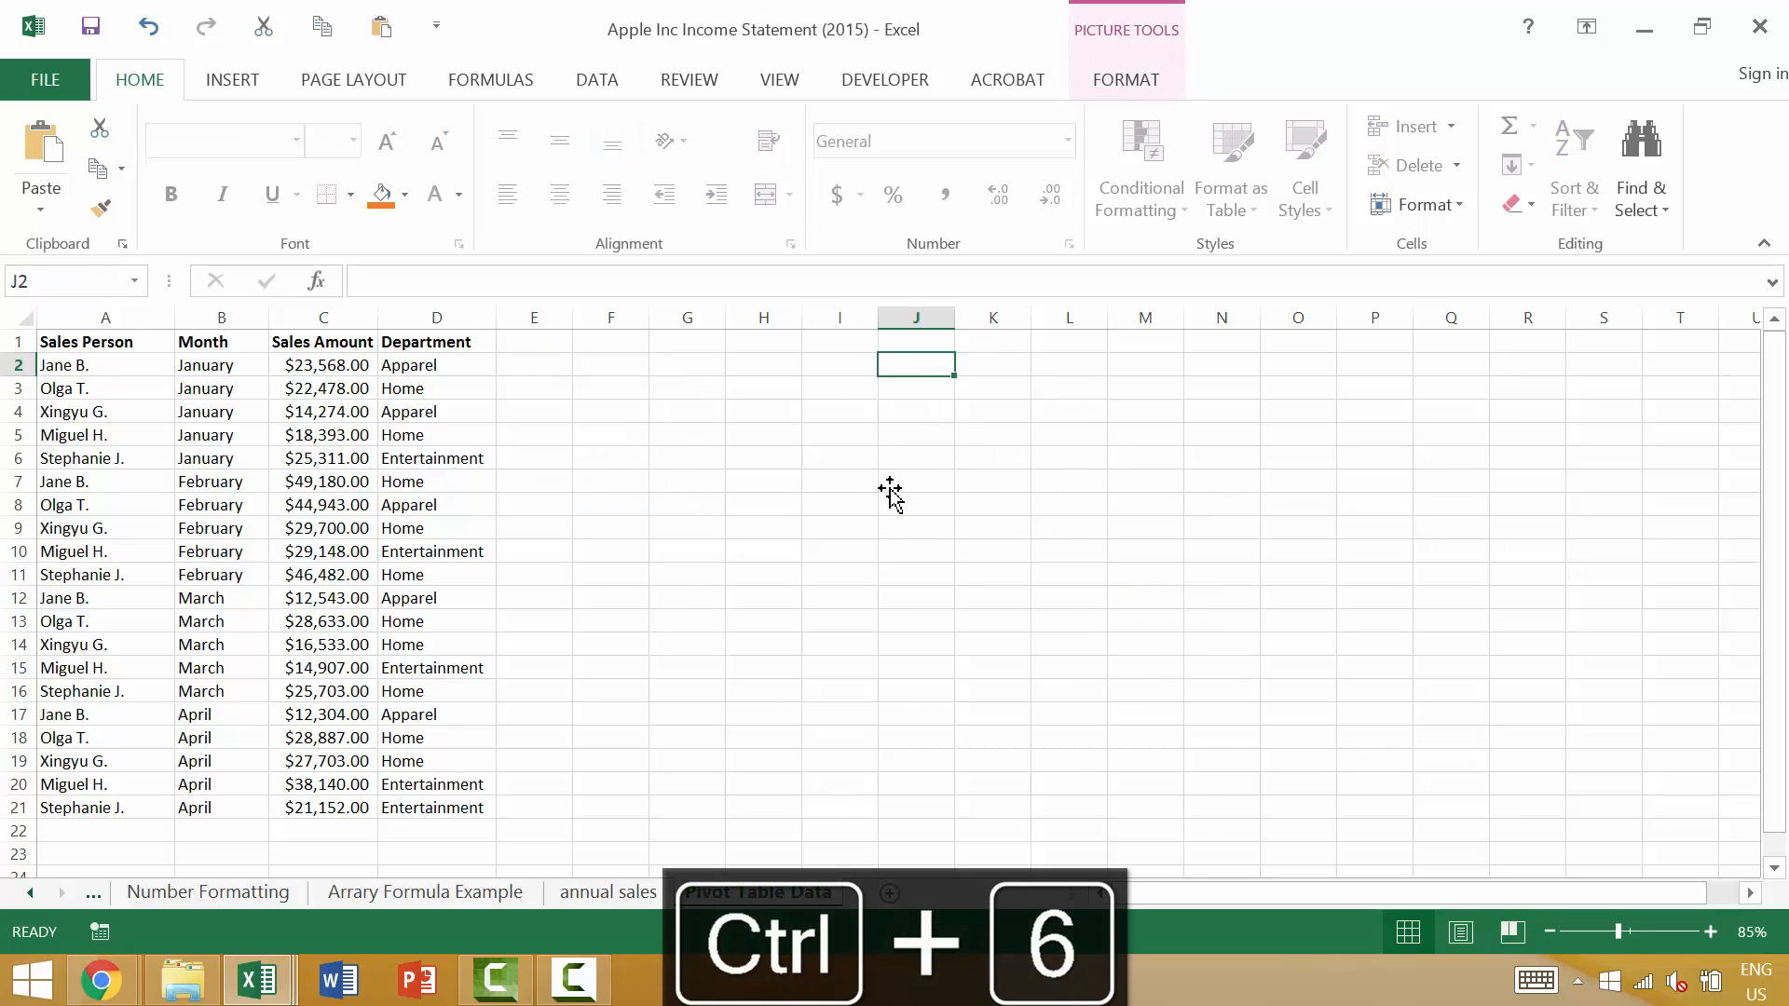
key(ctrl+6)
key(ctrl+6)
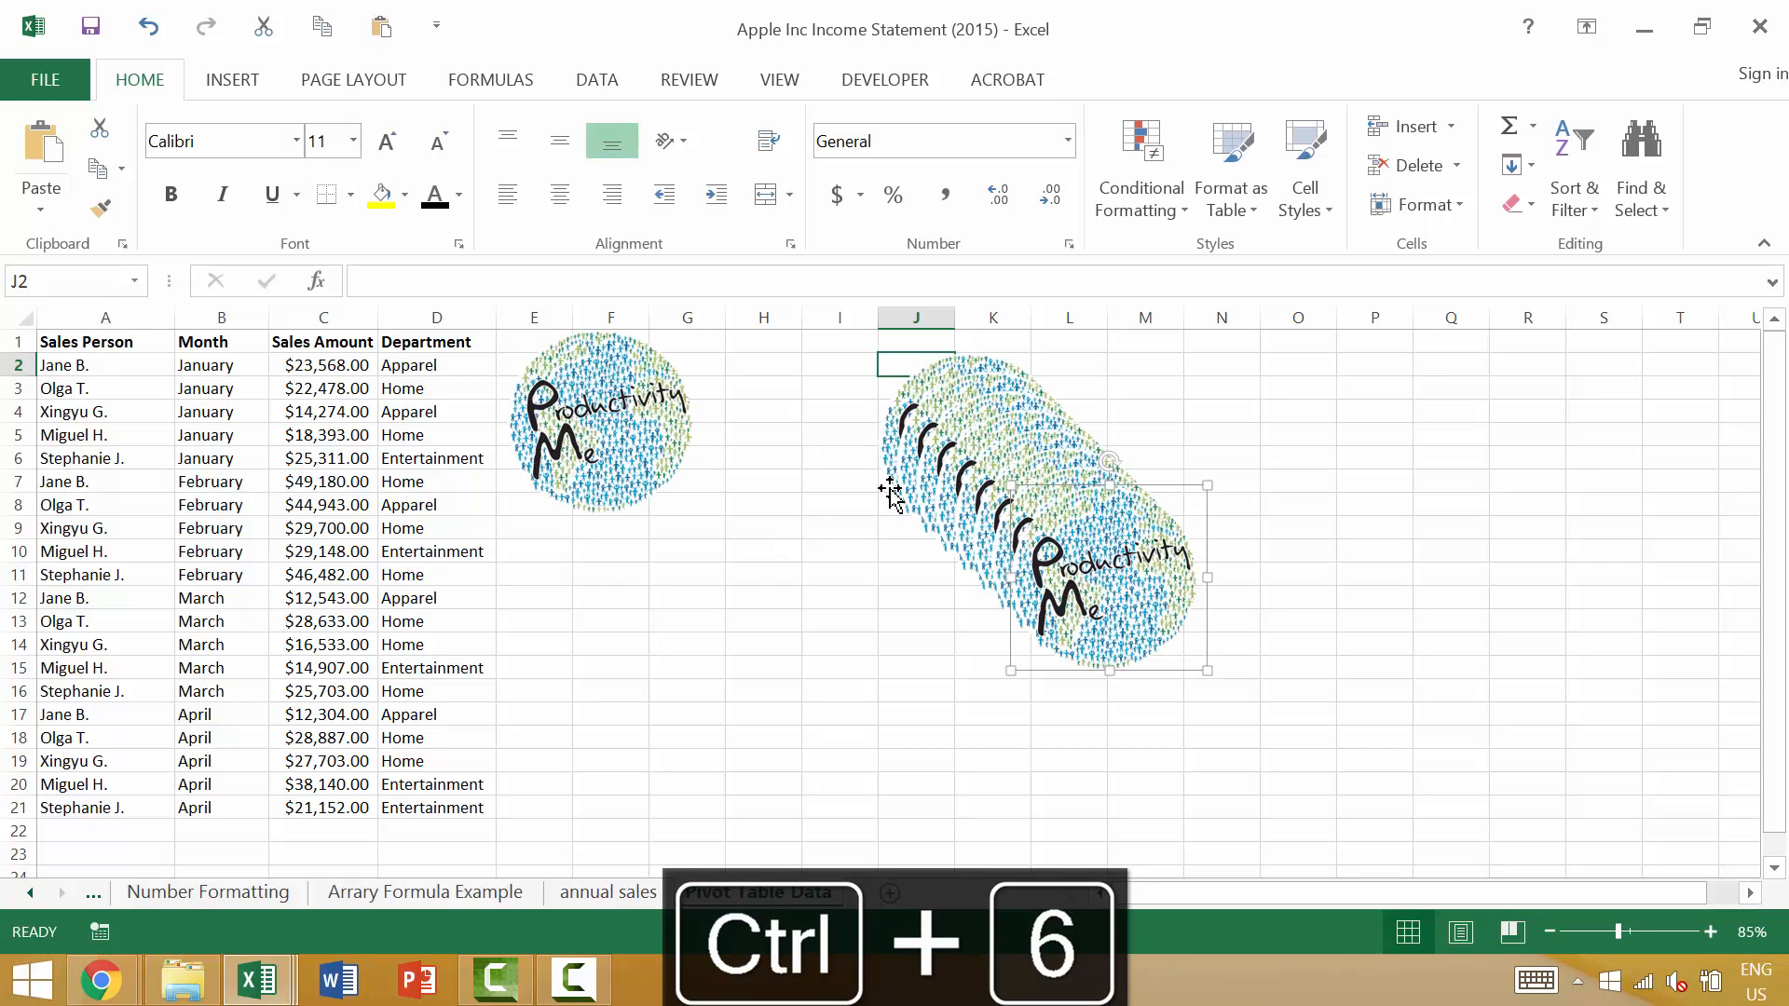
Copy the original logo and paste it at cell A1 of the annual sales sheet.
click(587, 434)
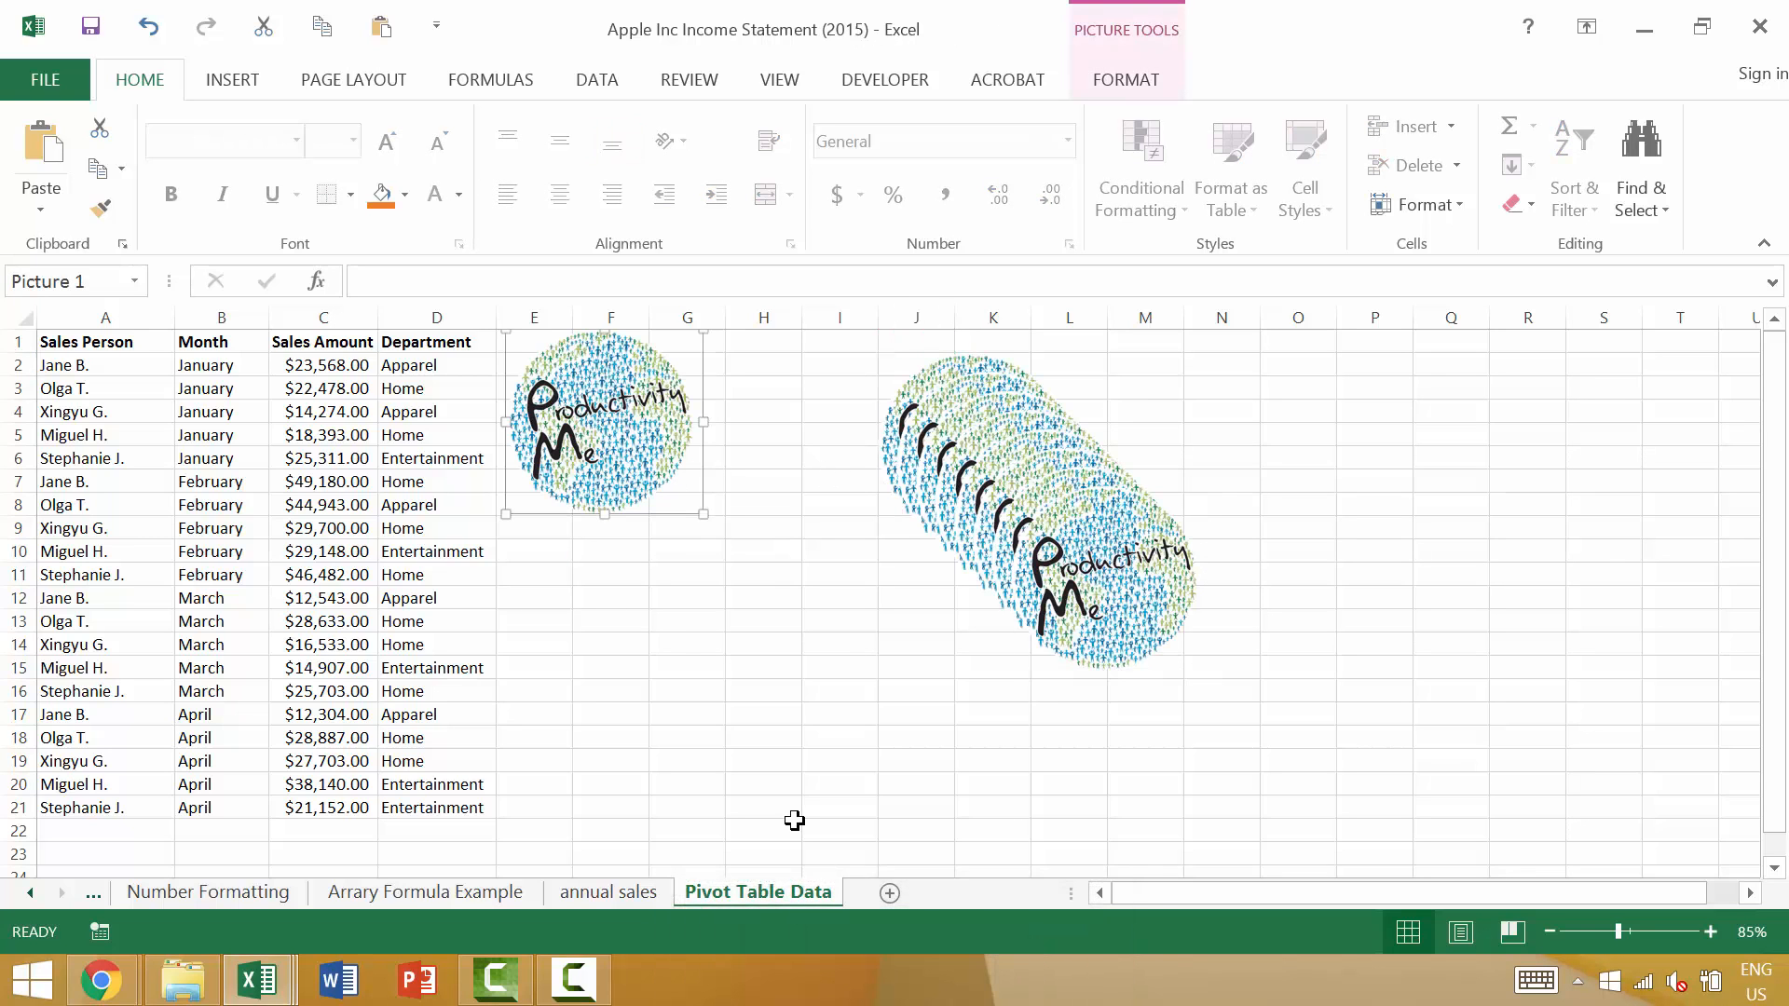
key(ctrl+c)
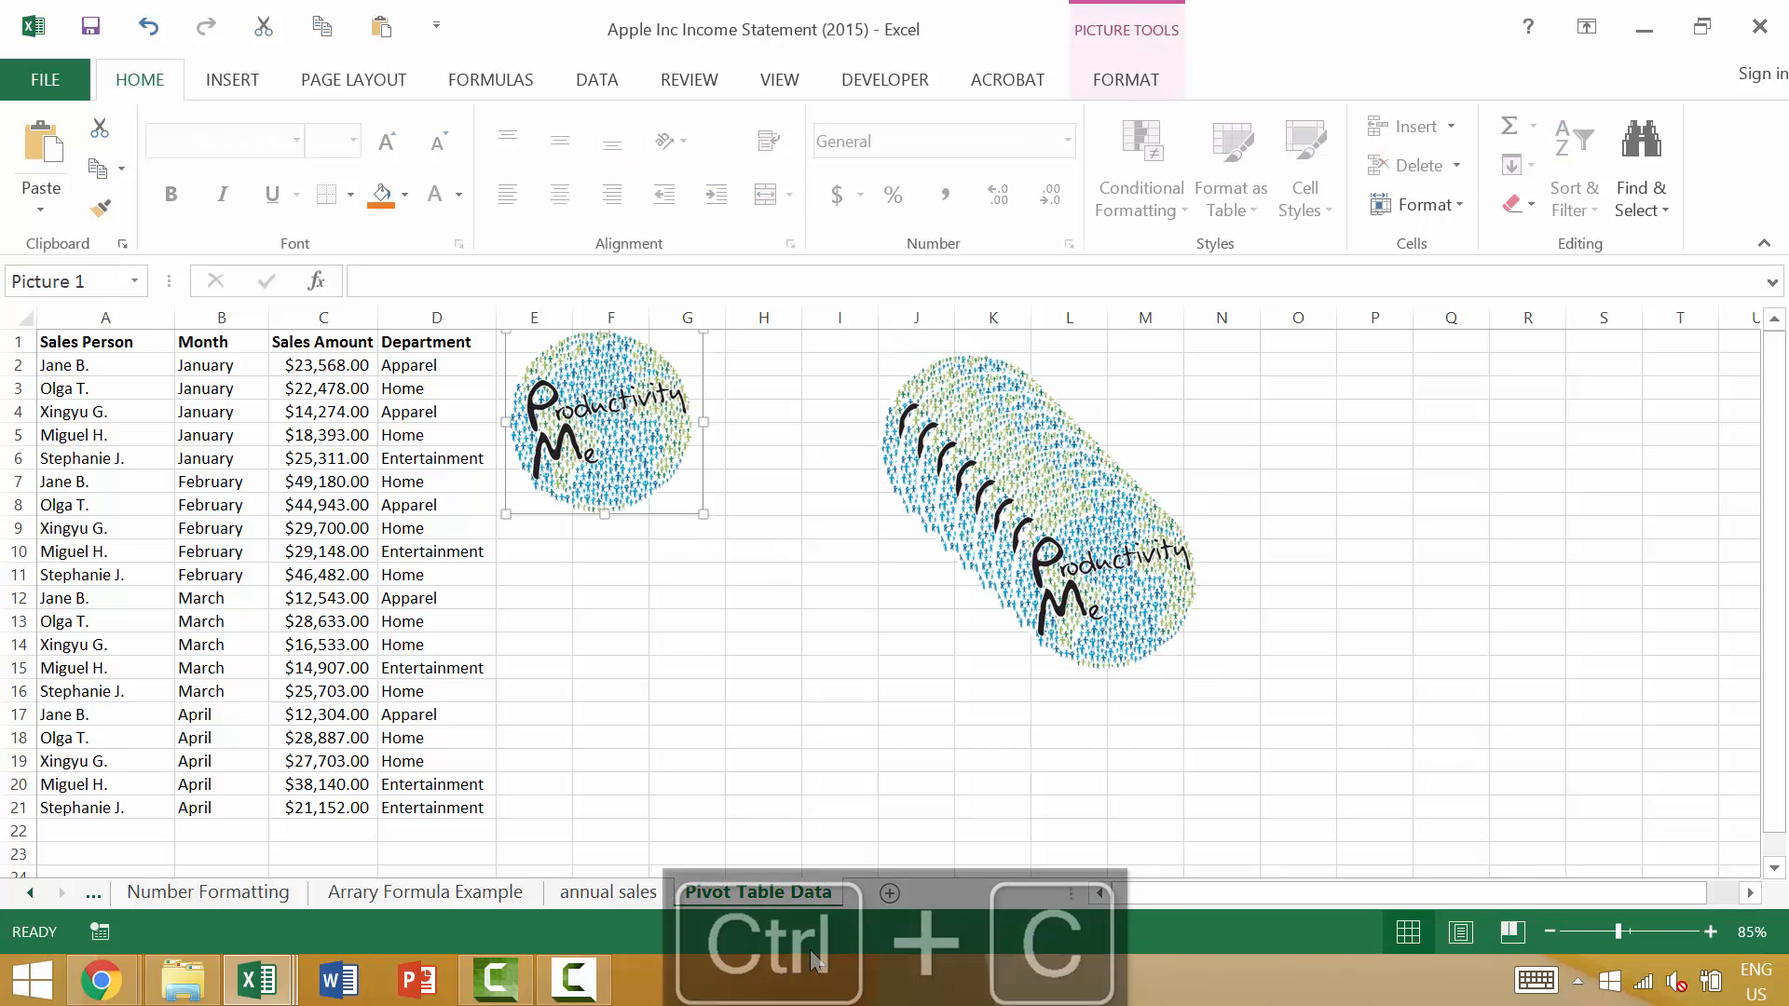
click(607, 893)
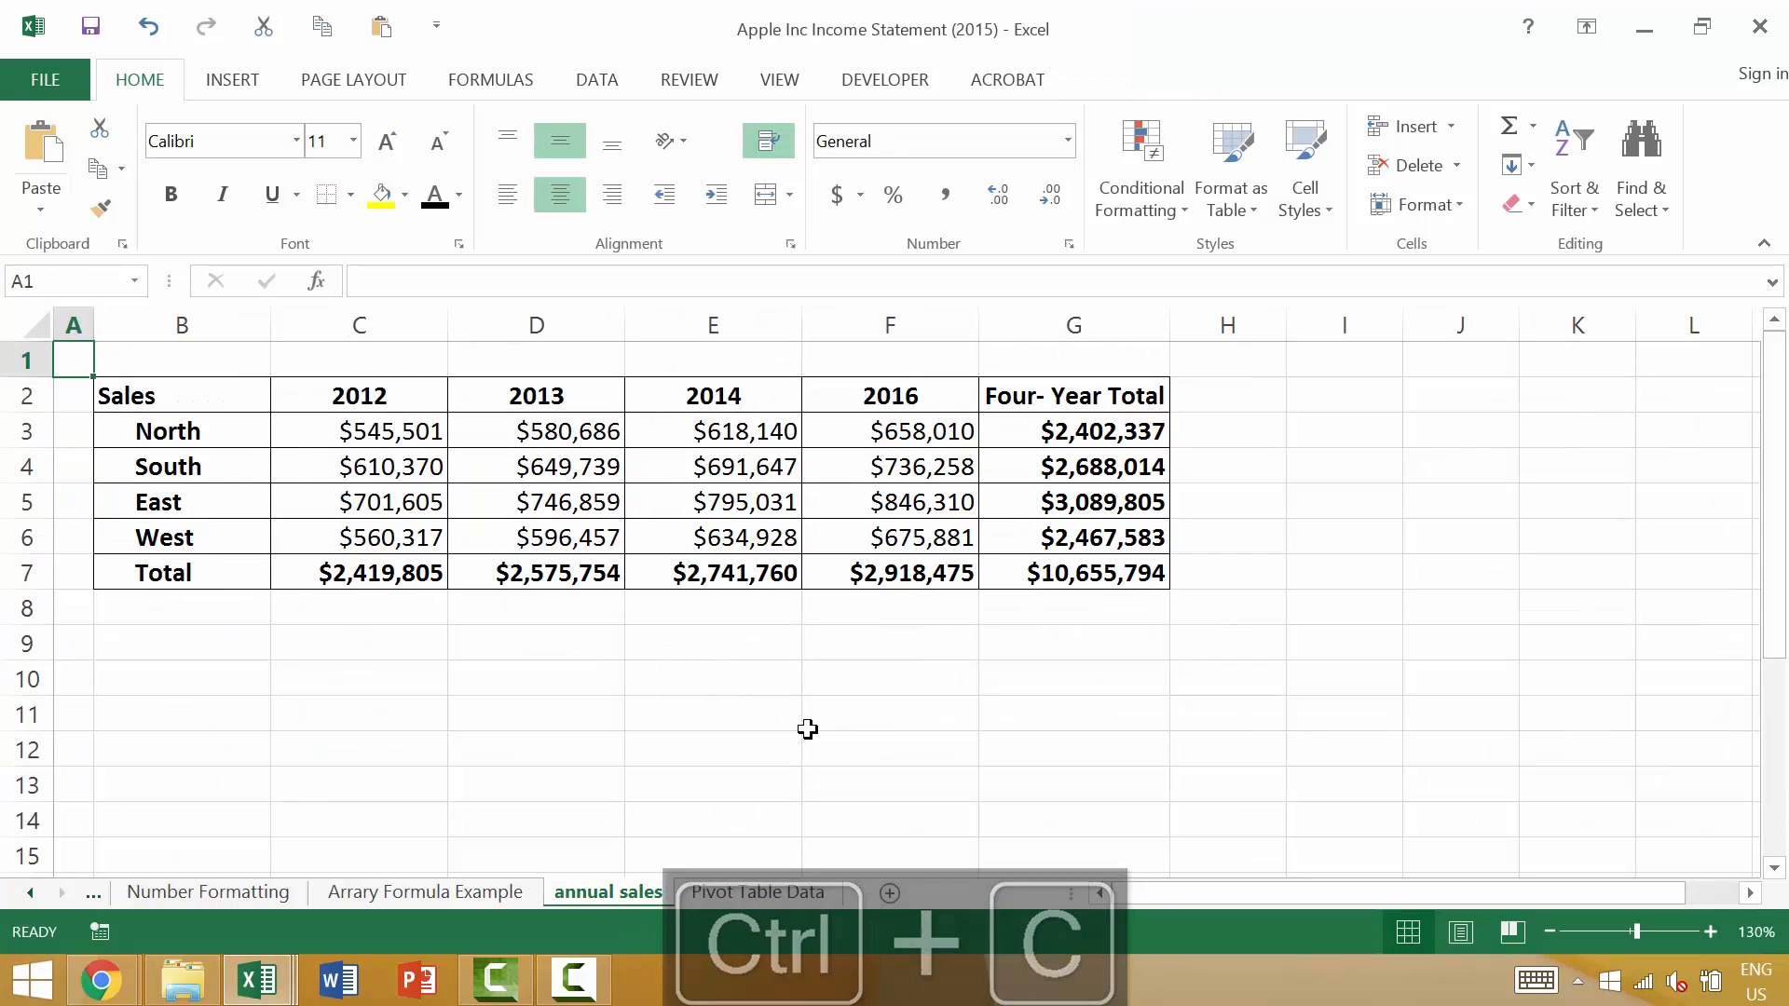
key(ctrl+v)
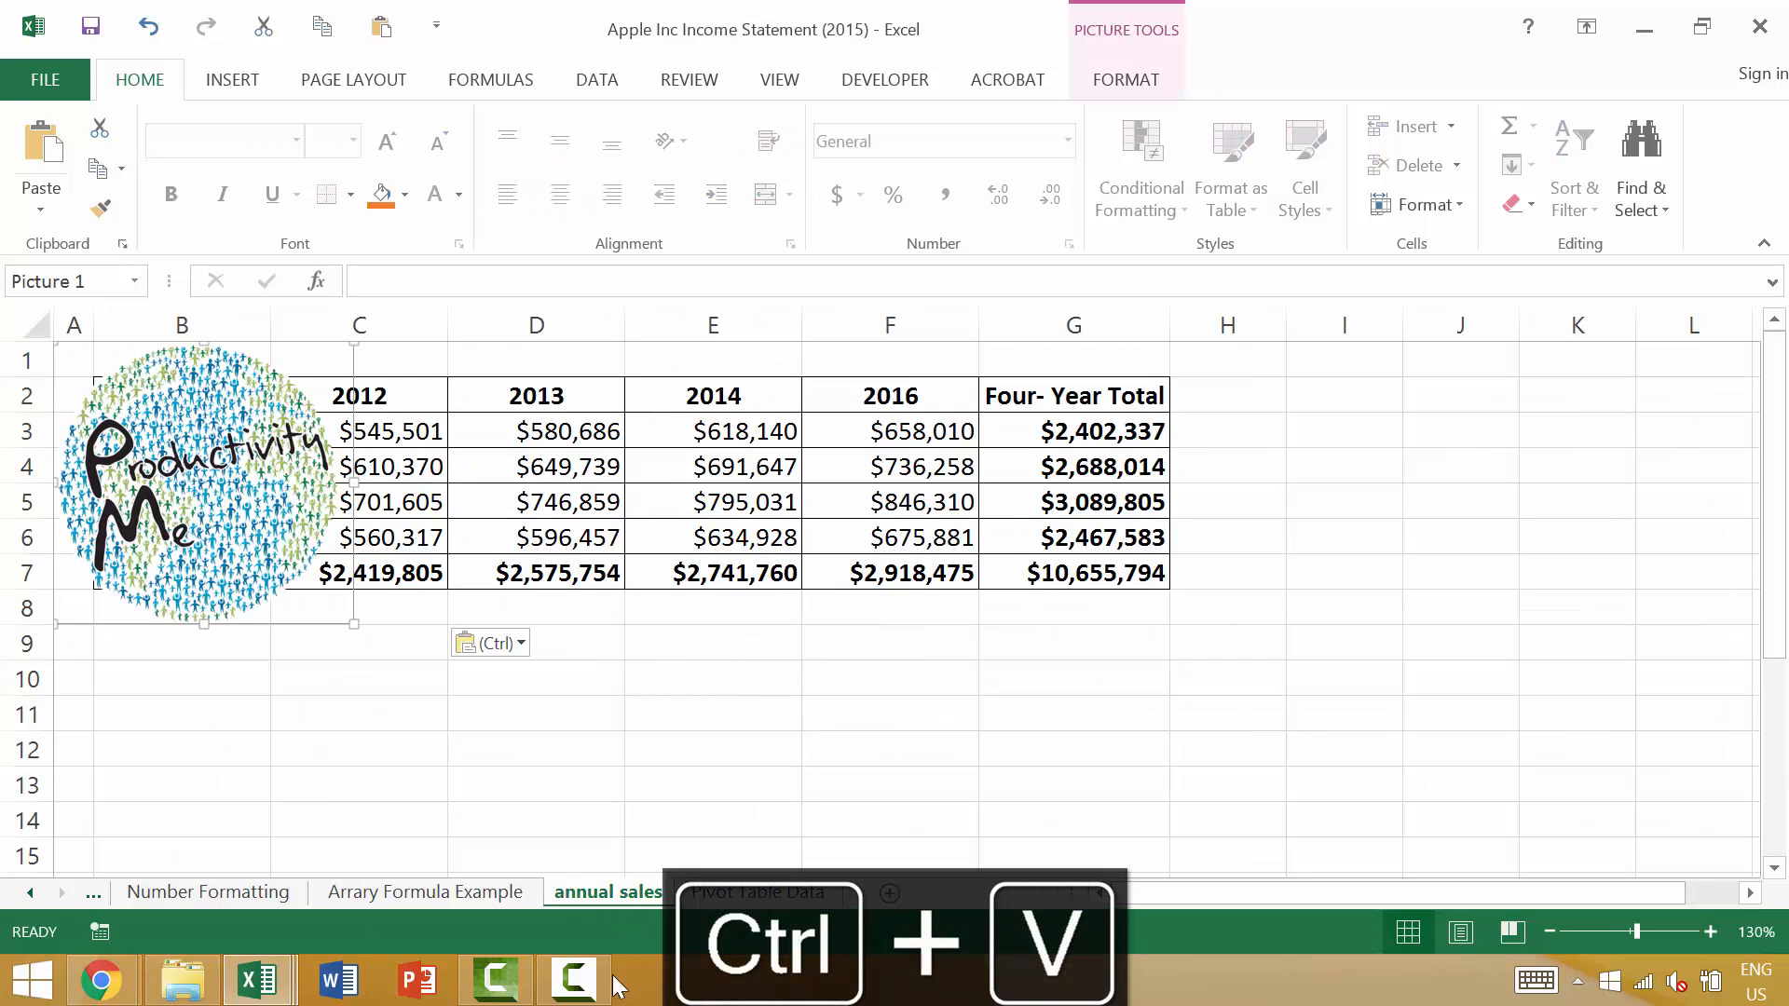
Toggle the visibility of all objects in the workbook while comparing the annual sales and Pivot Table Data sheets.
click(755, 893)
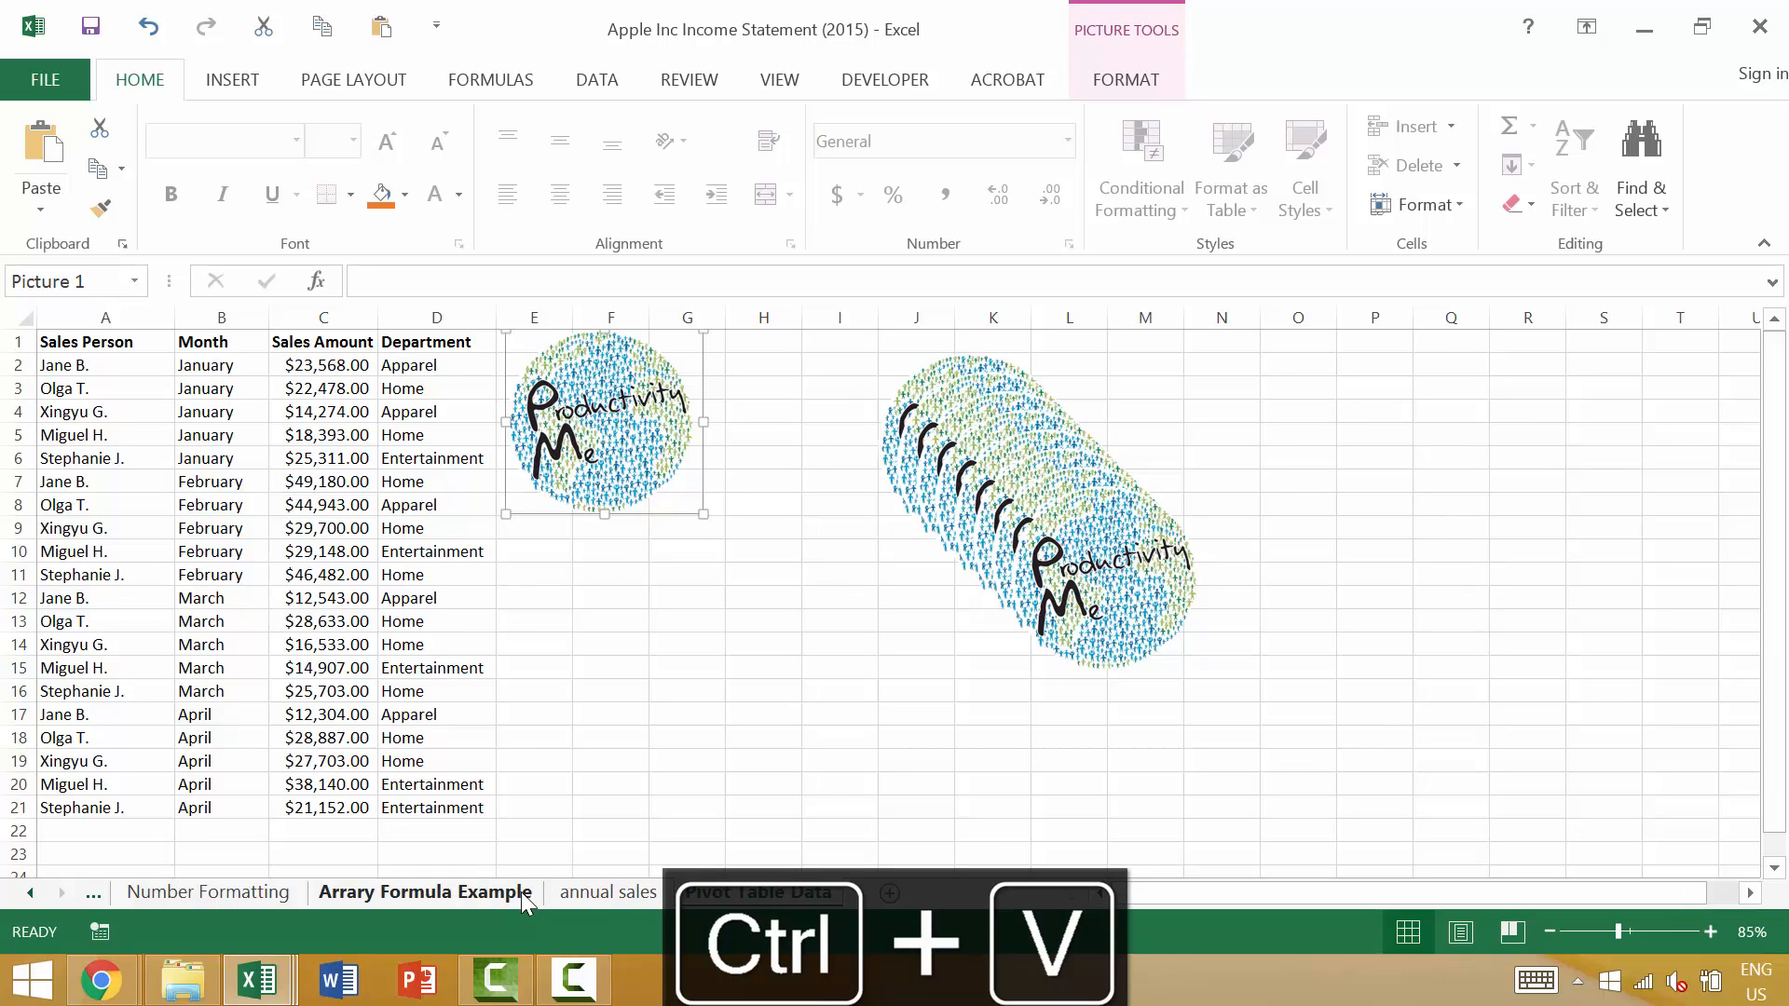
click(601, 893)
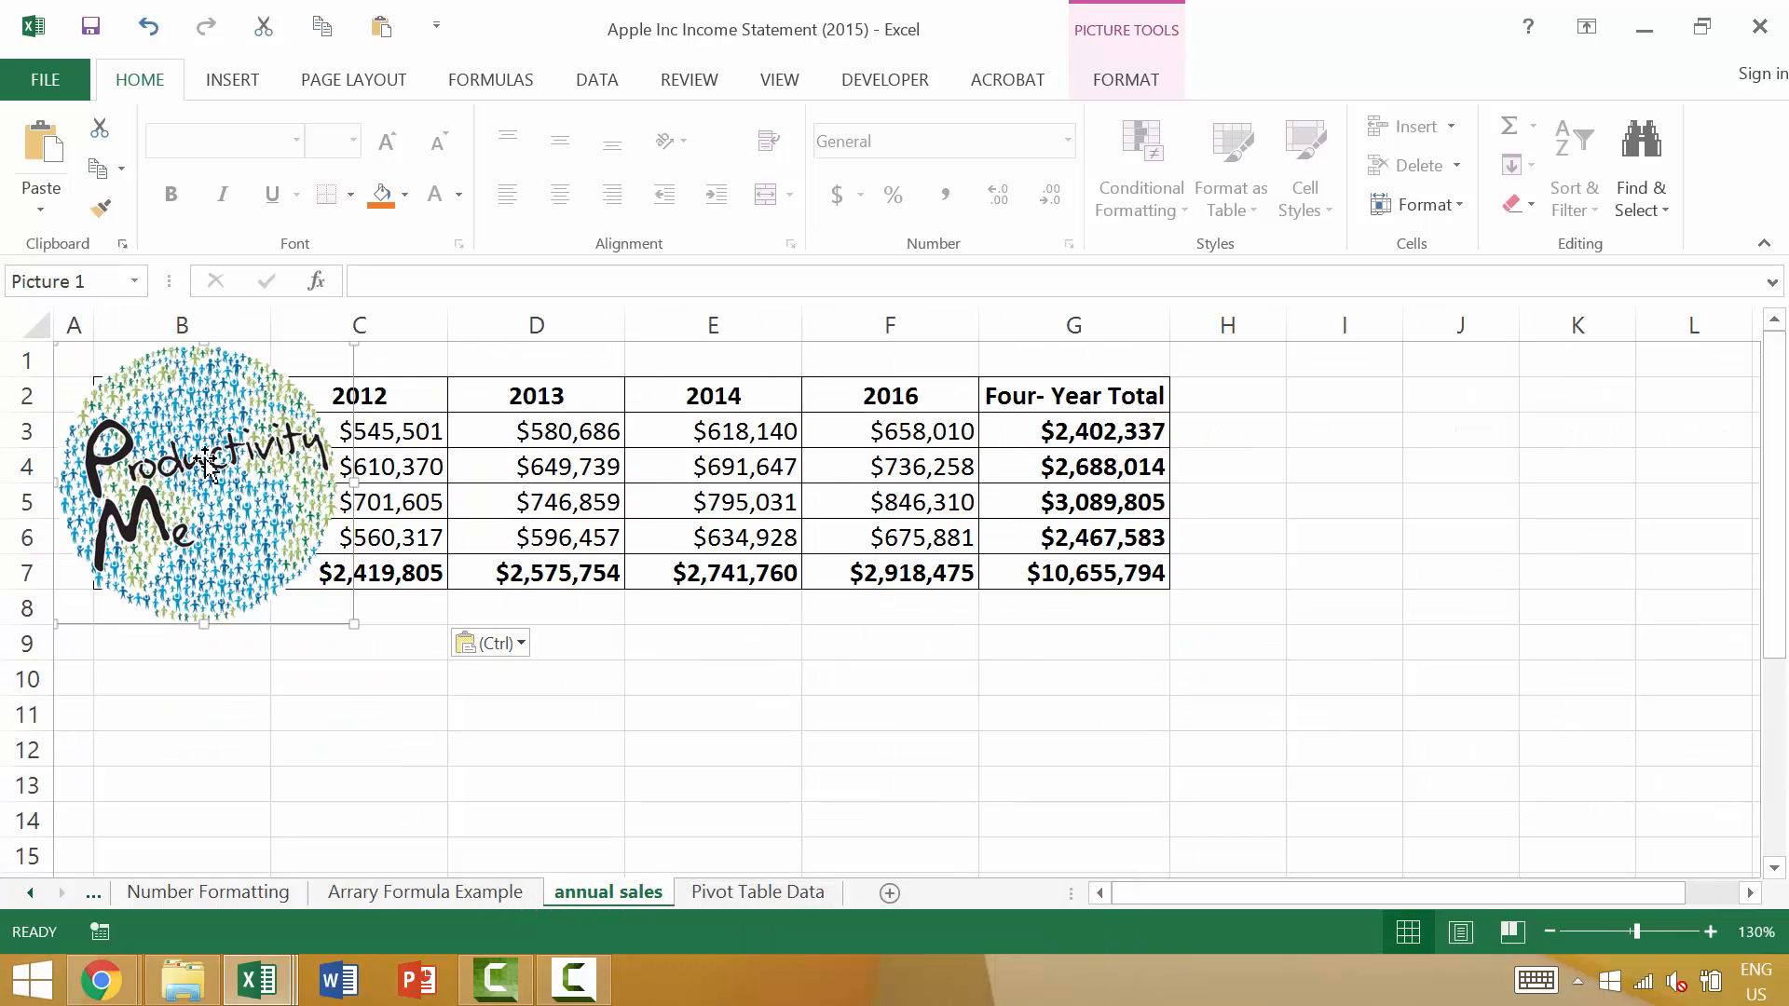
key(ctrl+6)
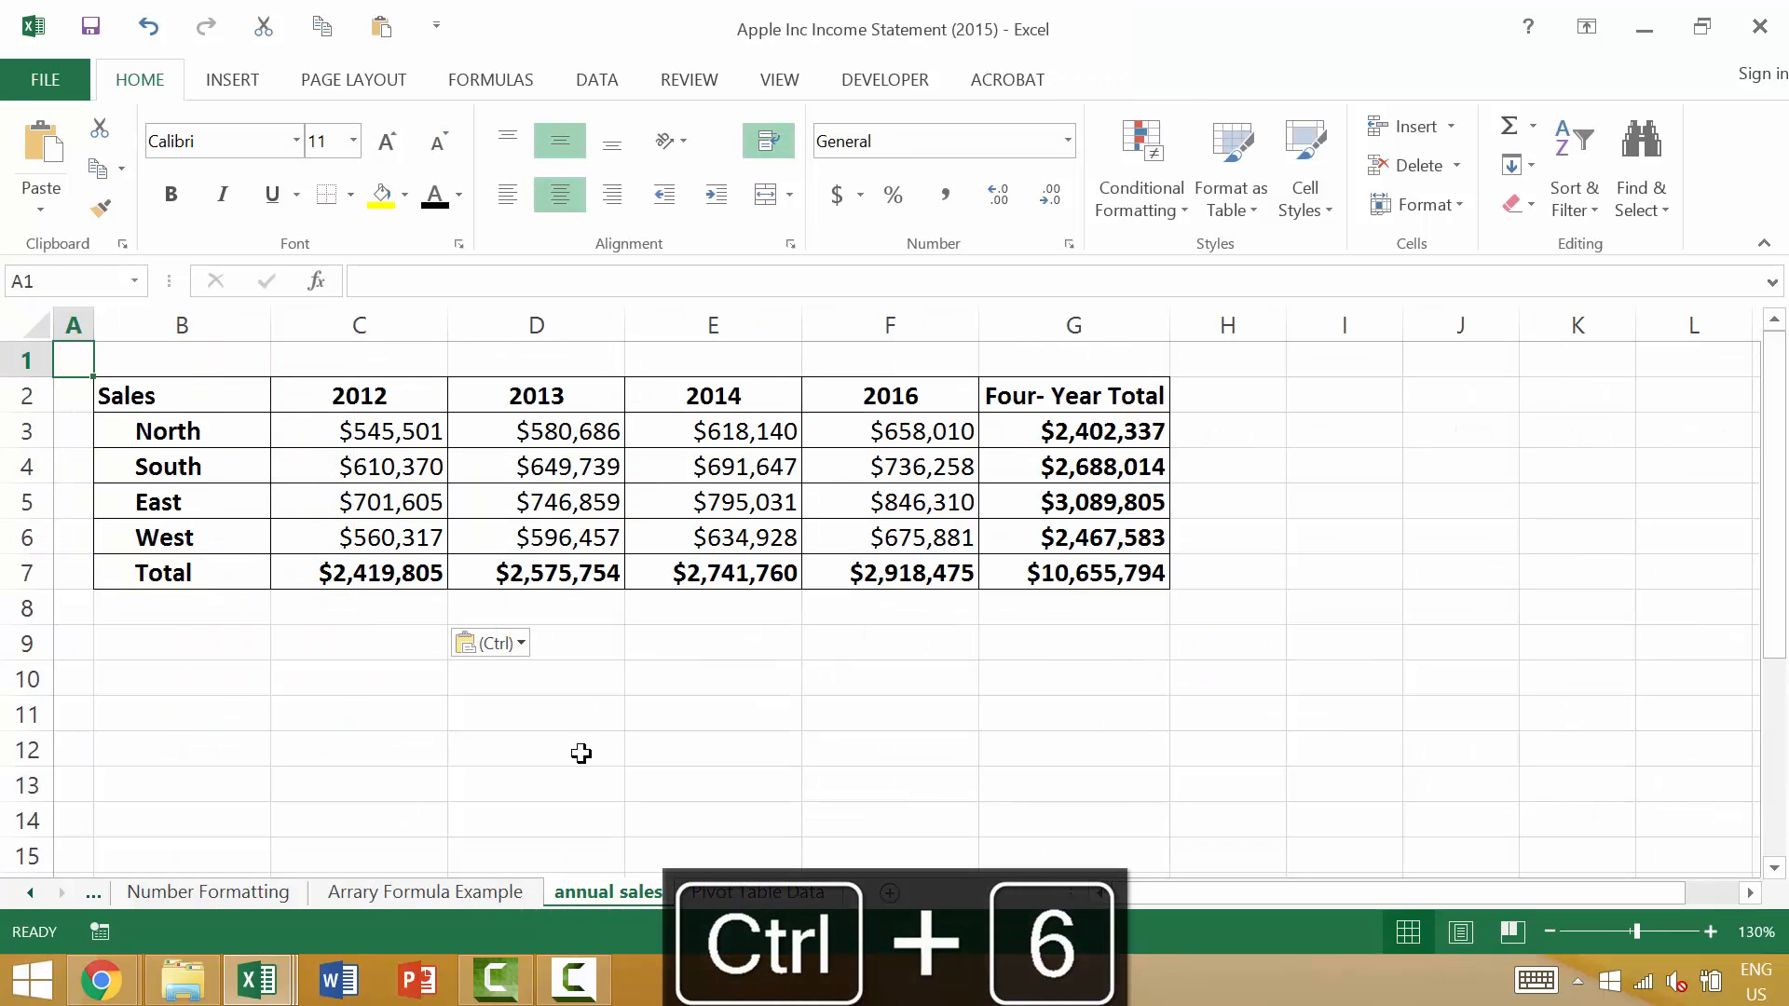
click(788, 893)
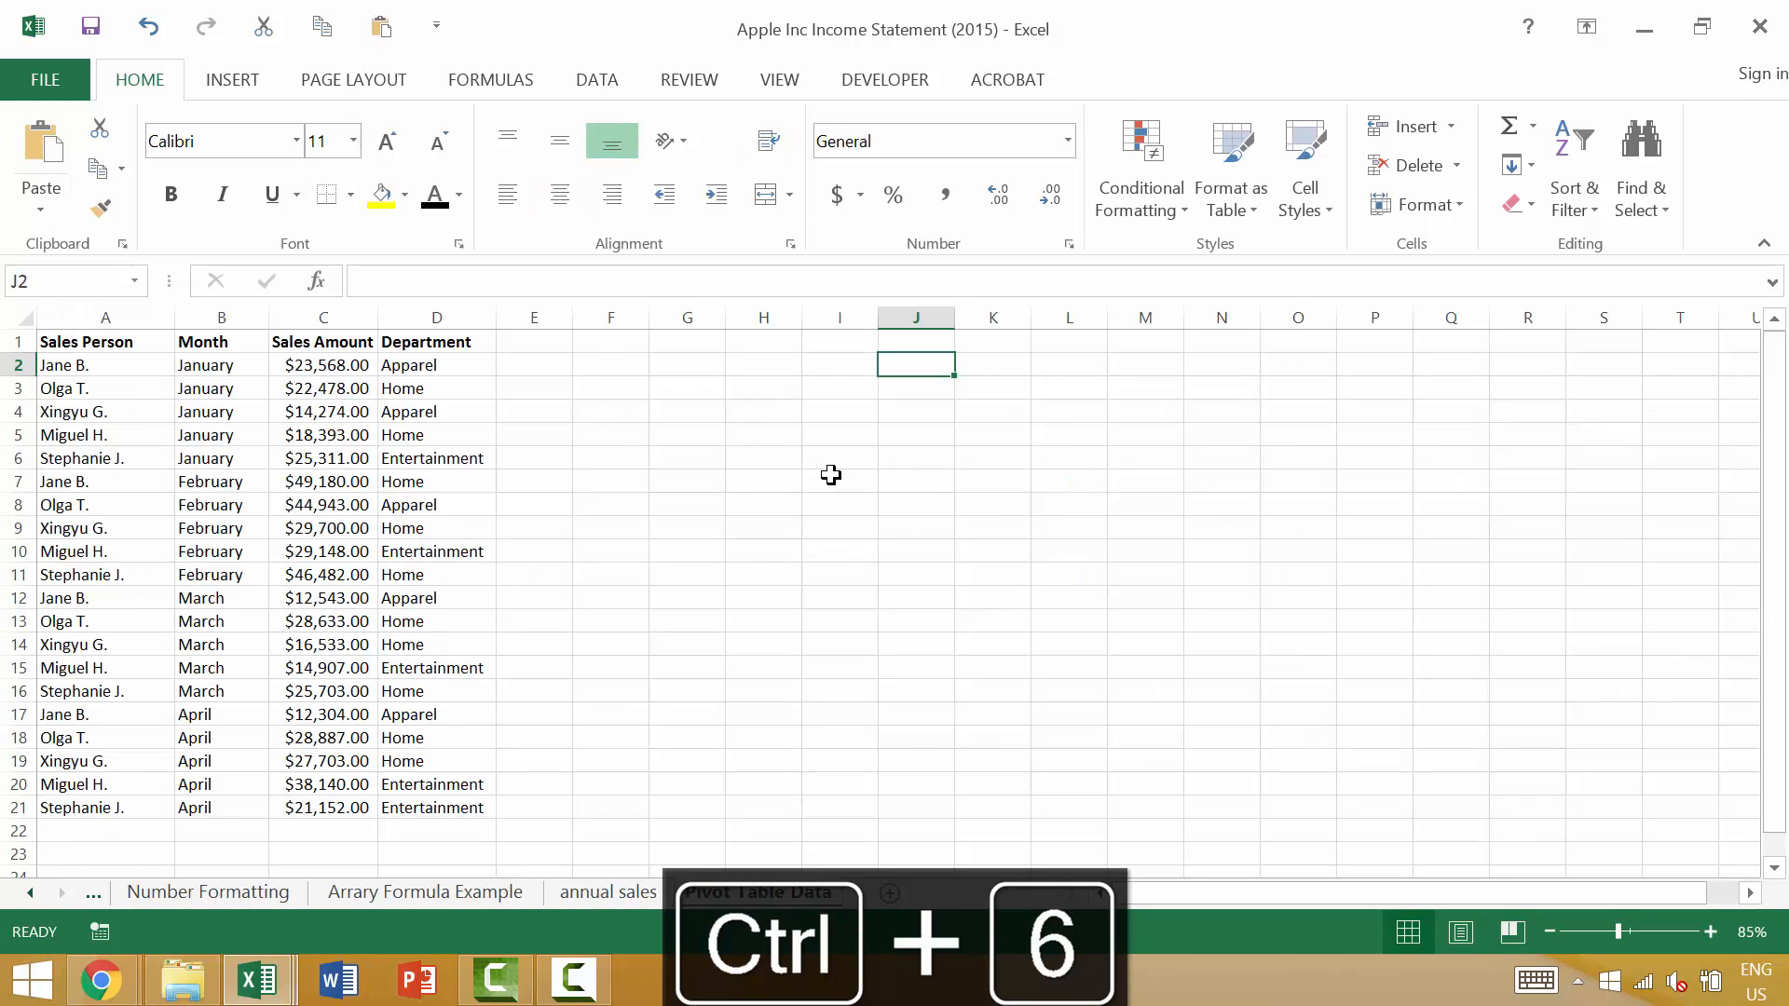
key(ctrl+6)
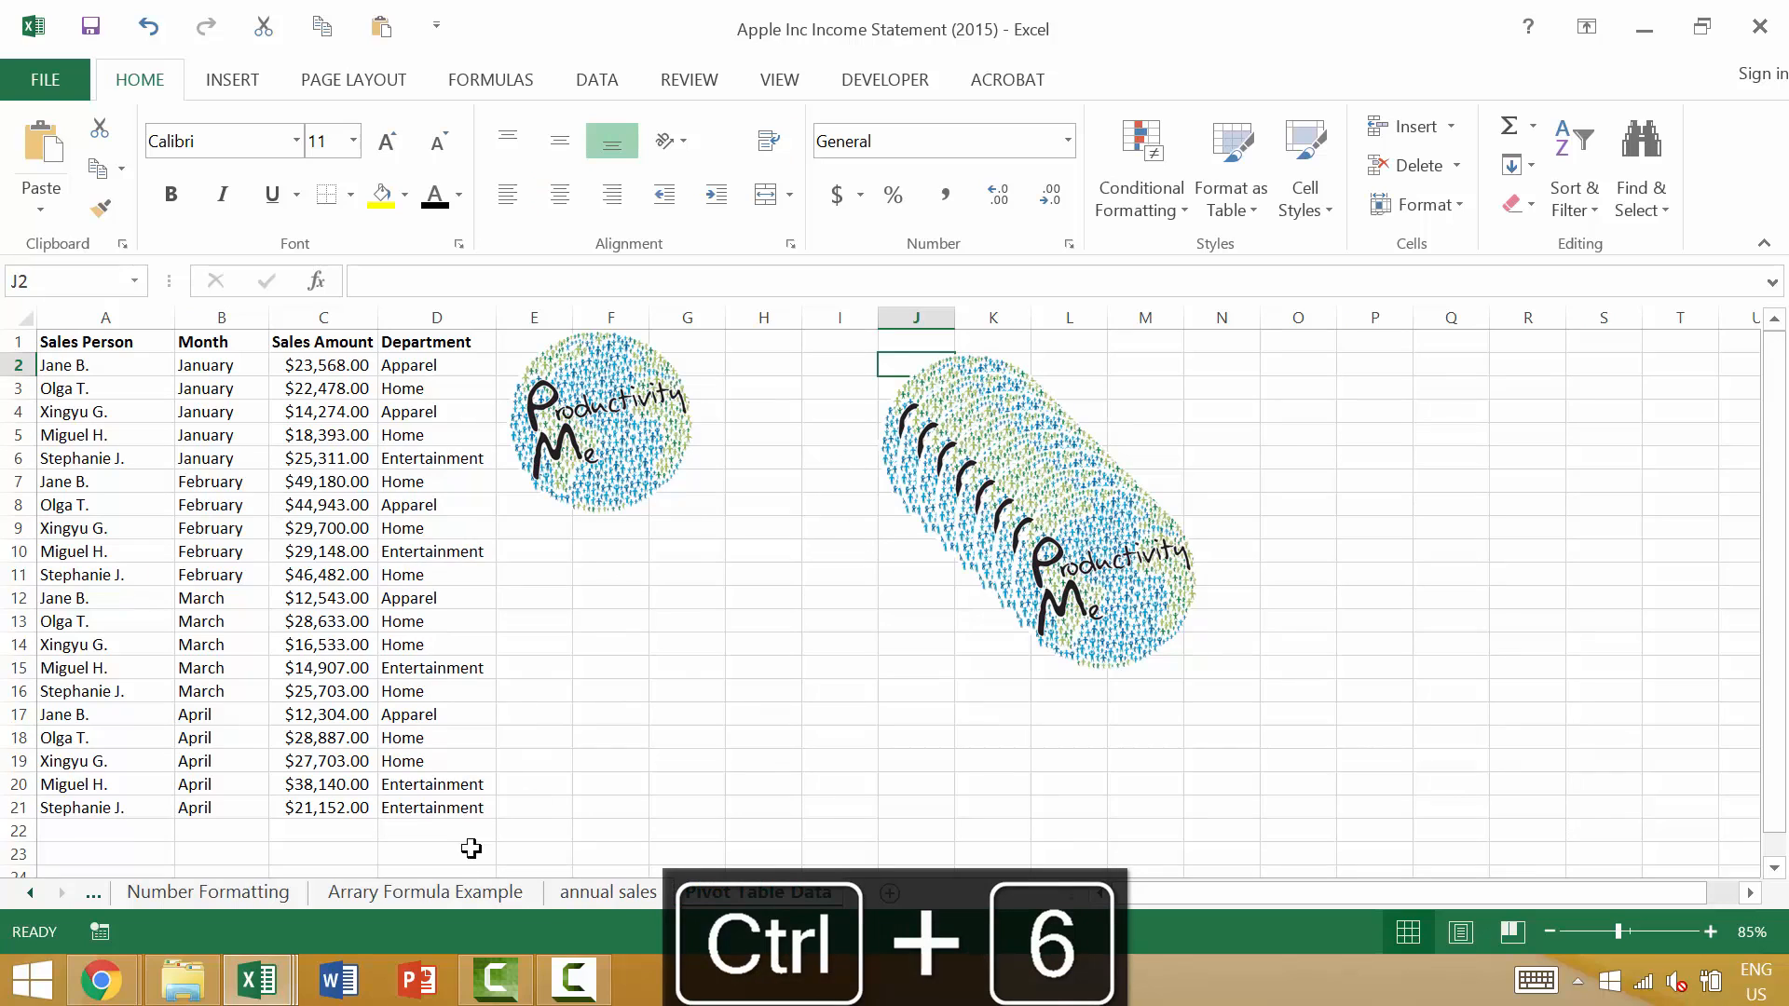
click(609, 892)
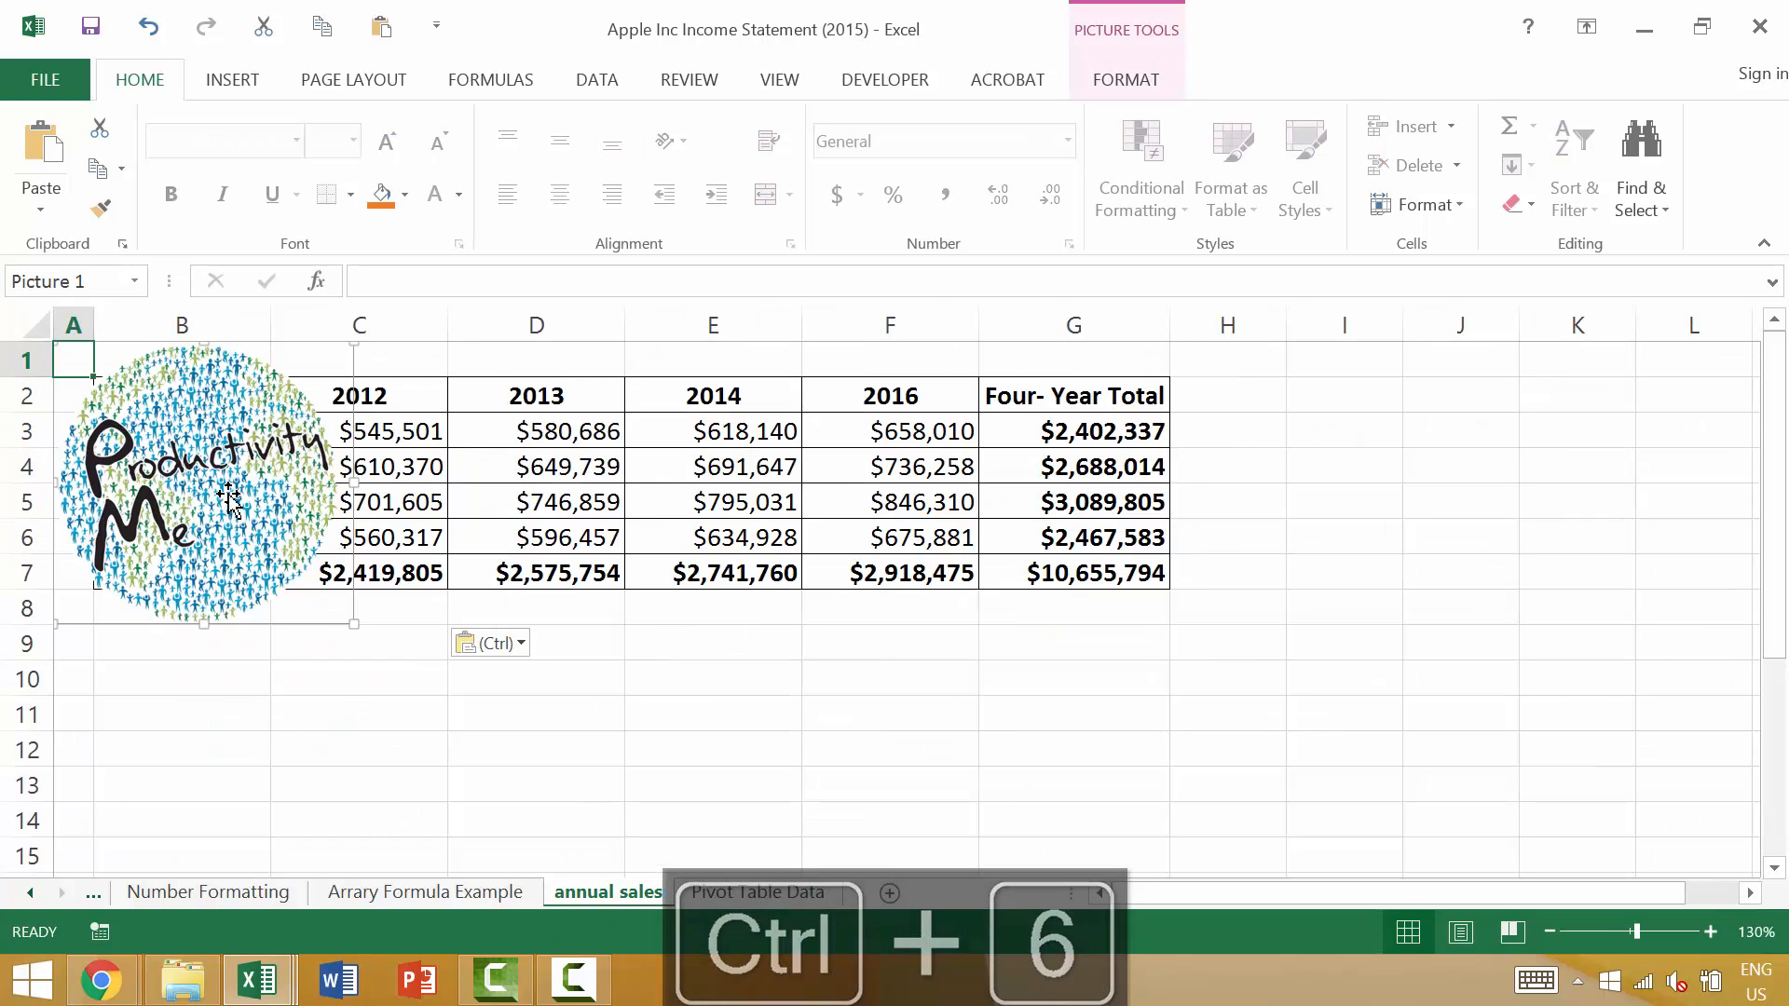
key(ctrl+6)
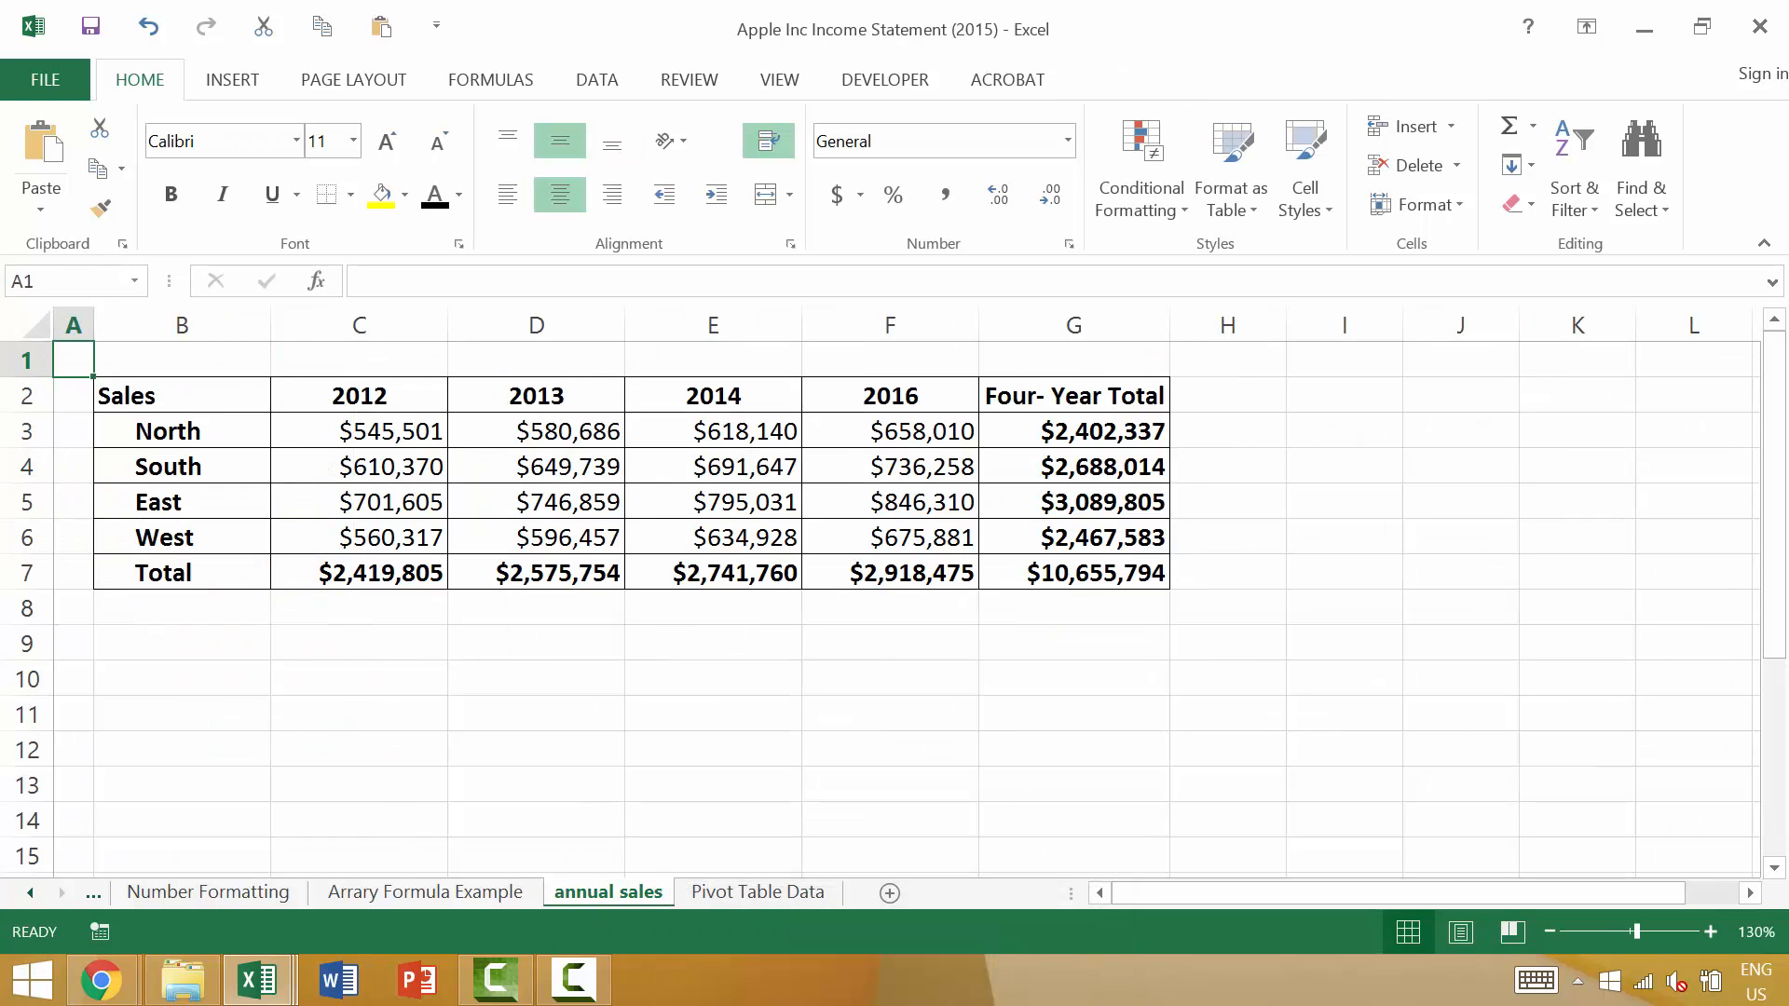
On the Pivot Table Data sheet, move the frontmost logo copy out of the stack to just below the original logo.
click(803, 896)
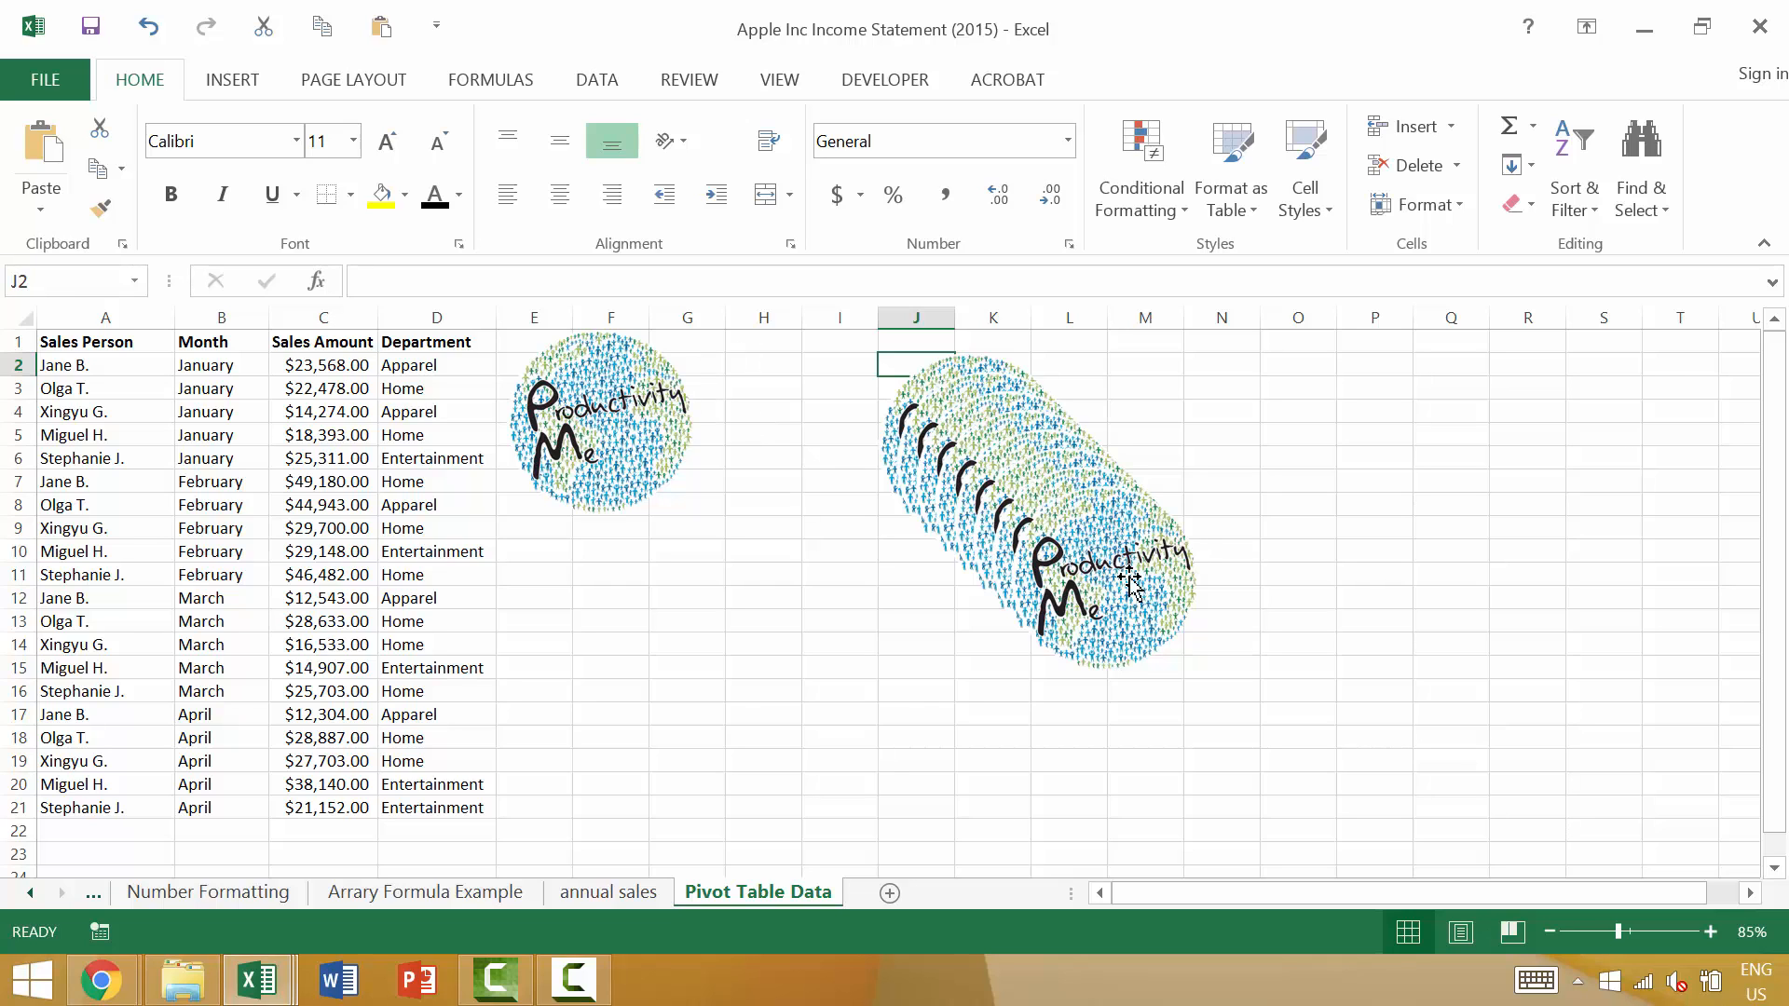
drag(1131, 583, 721, 615)
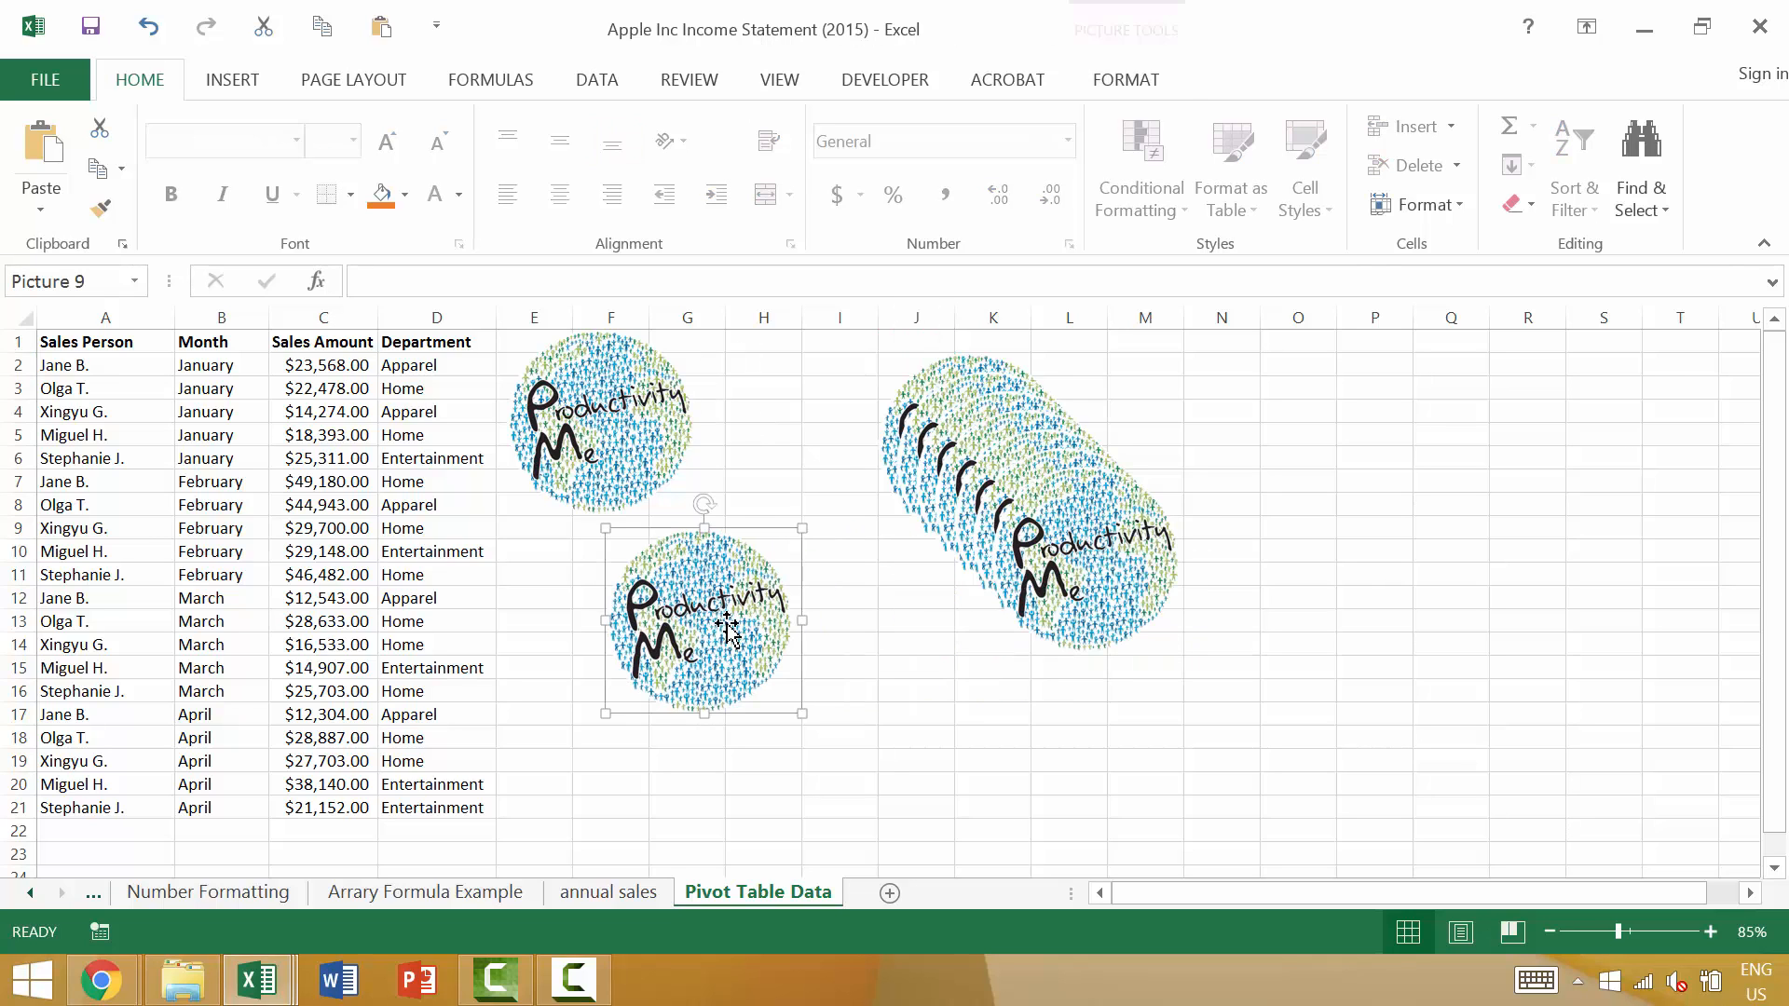
Open the Selection pane, hide Picture 9 and show it again, and close the pane.
click(1650, 156)
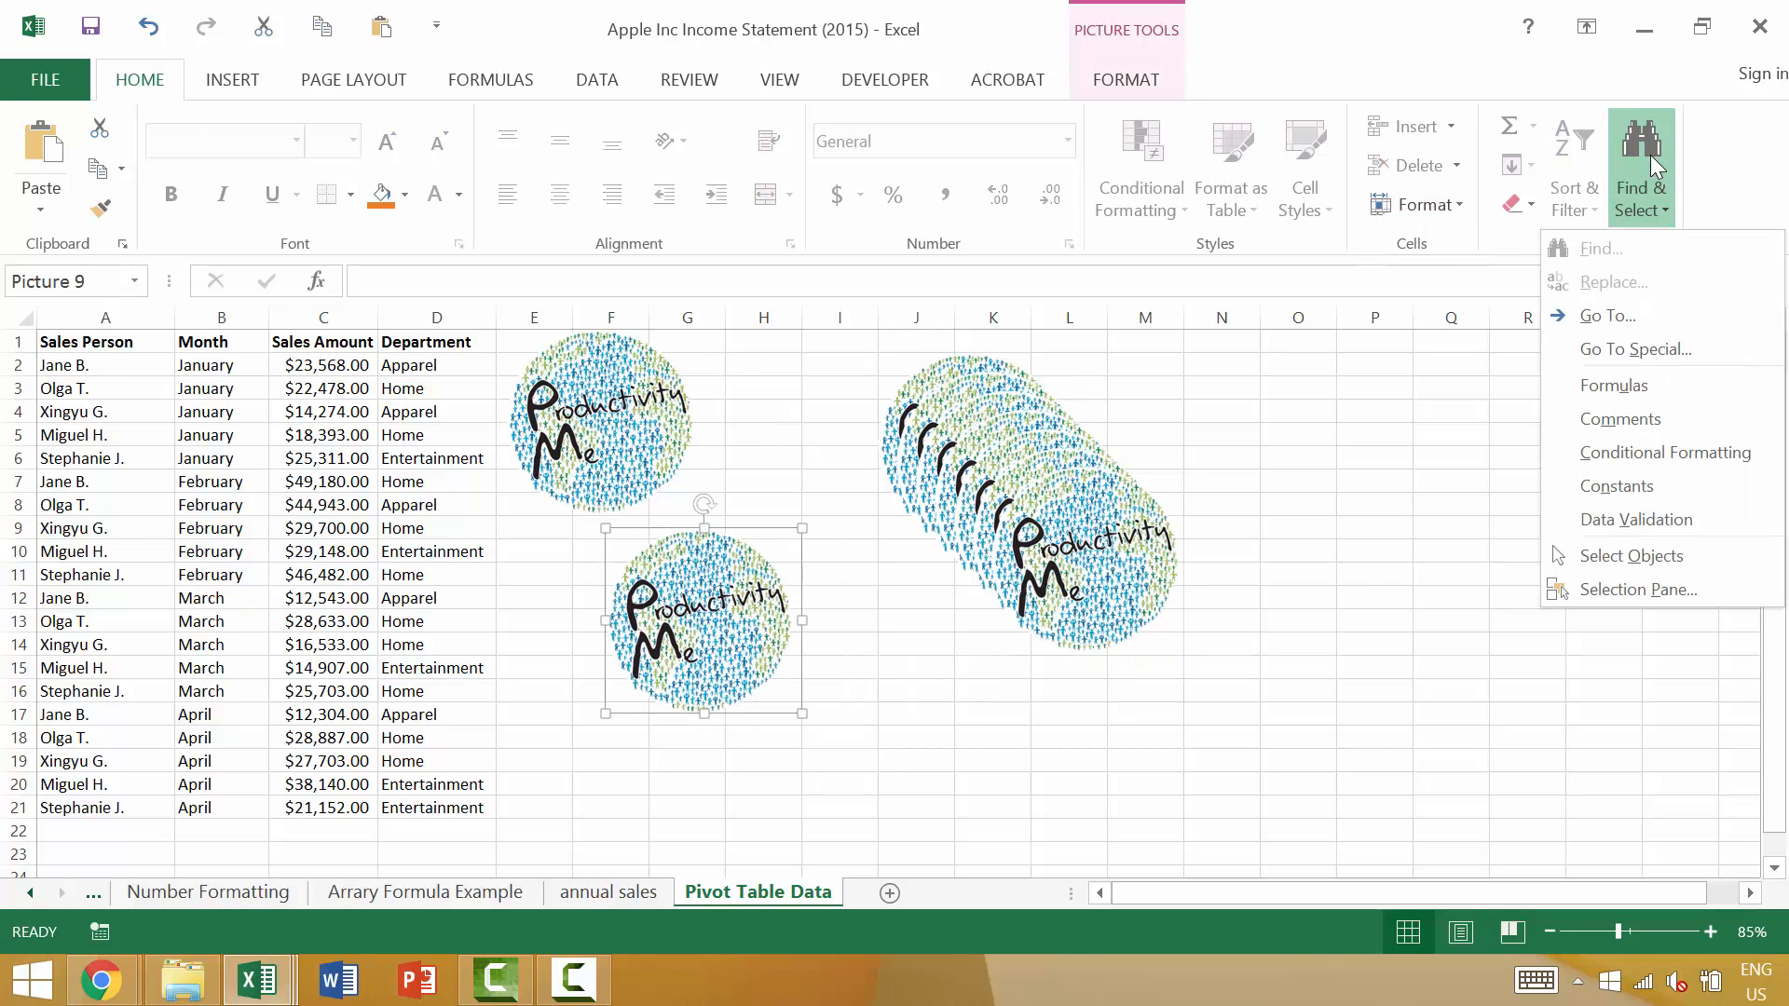
click(1640, 589)
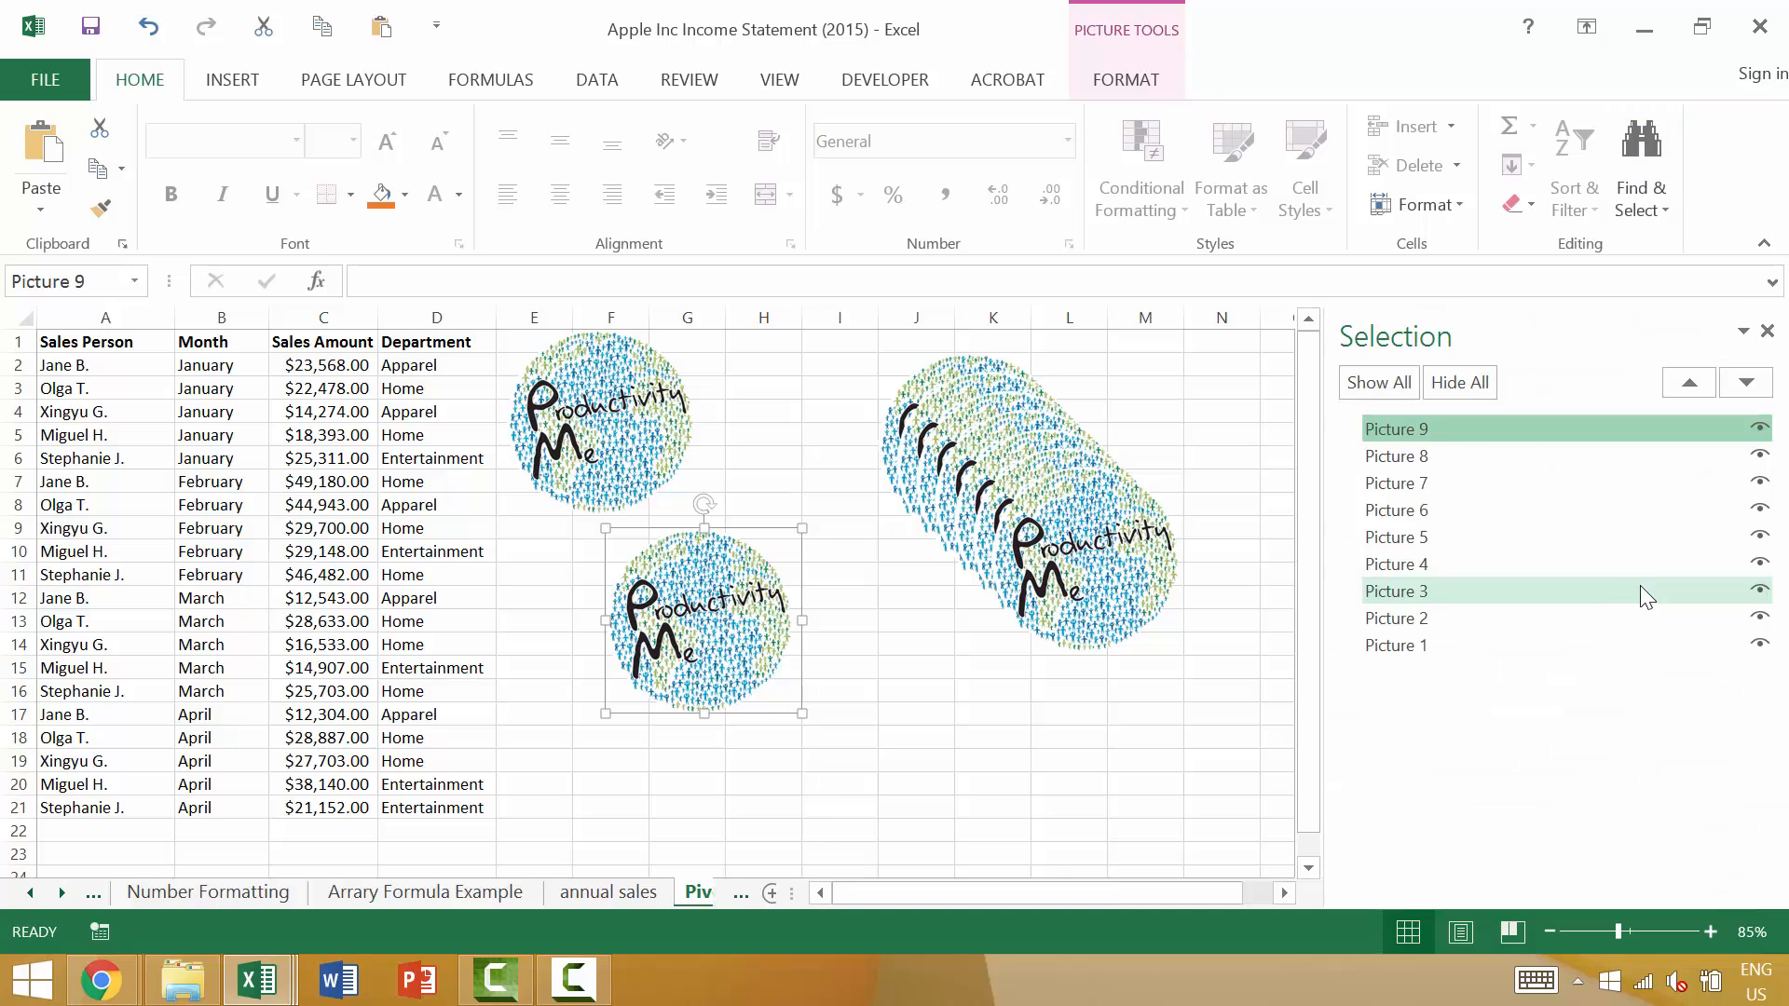
click(1760, 431)
click(1761, 431)
click(1760, 431)
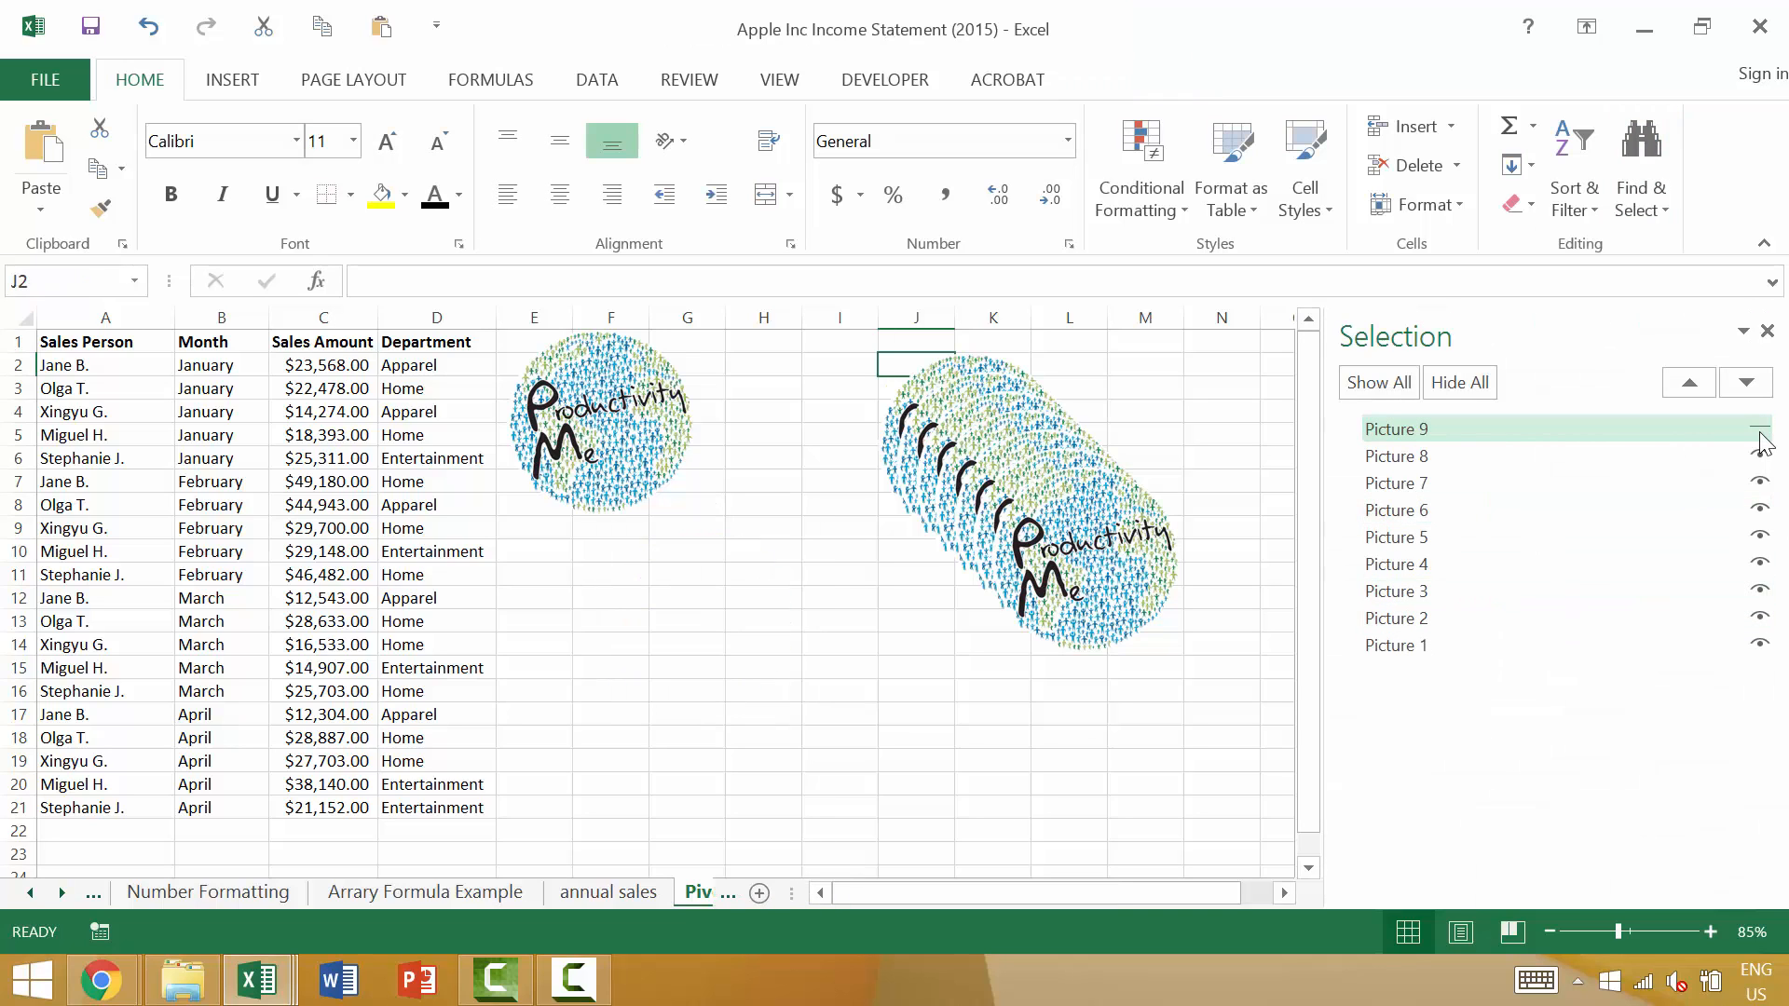
click(1760, 431)
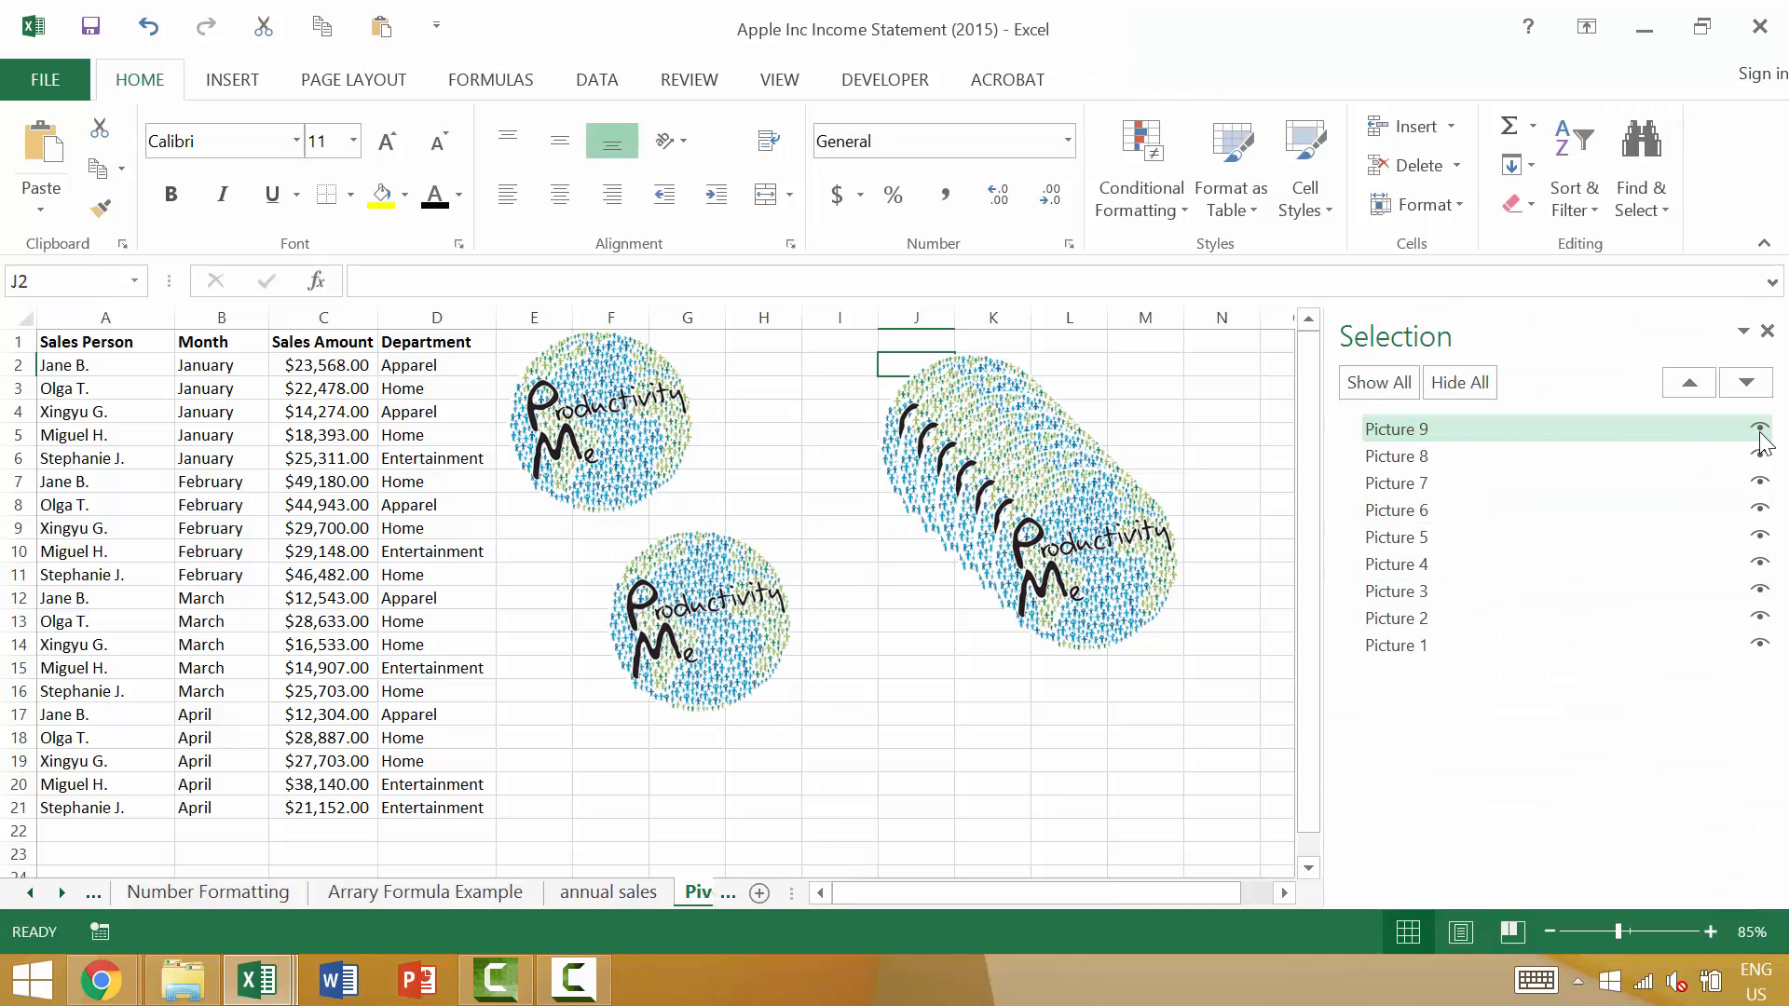
click(1768, 331)
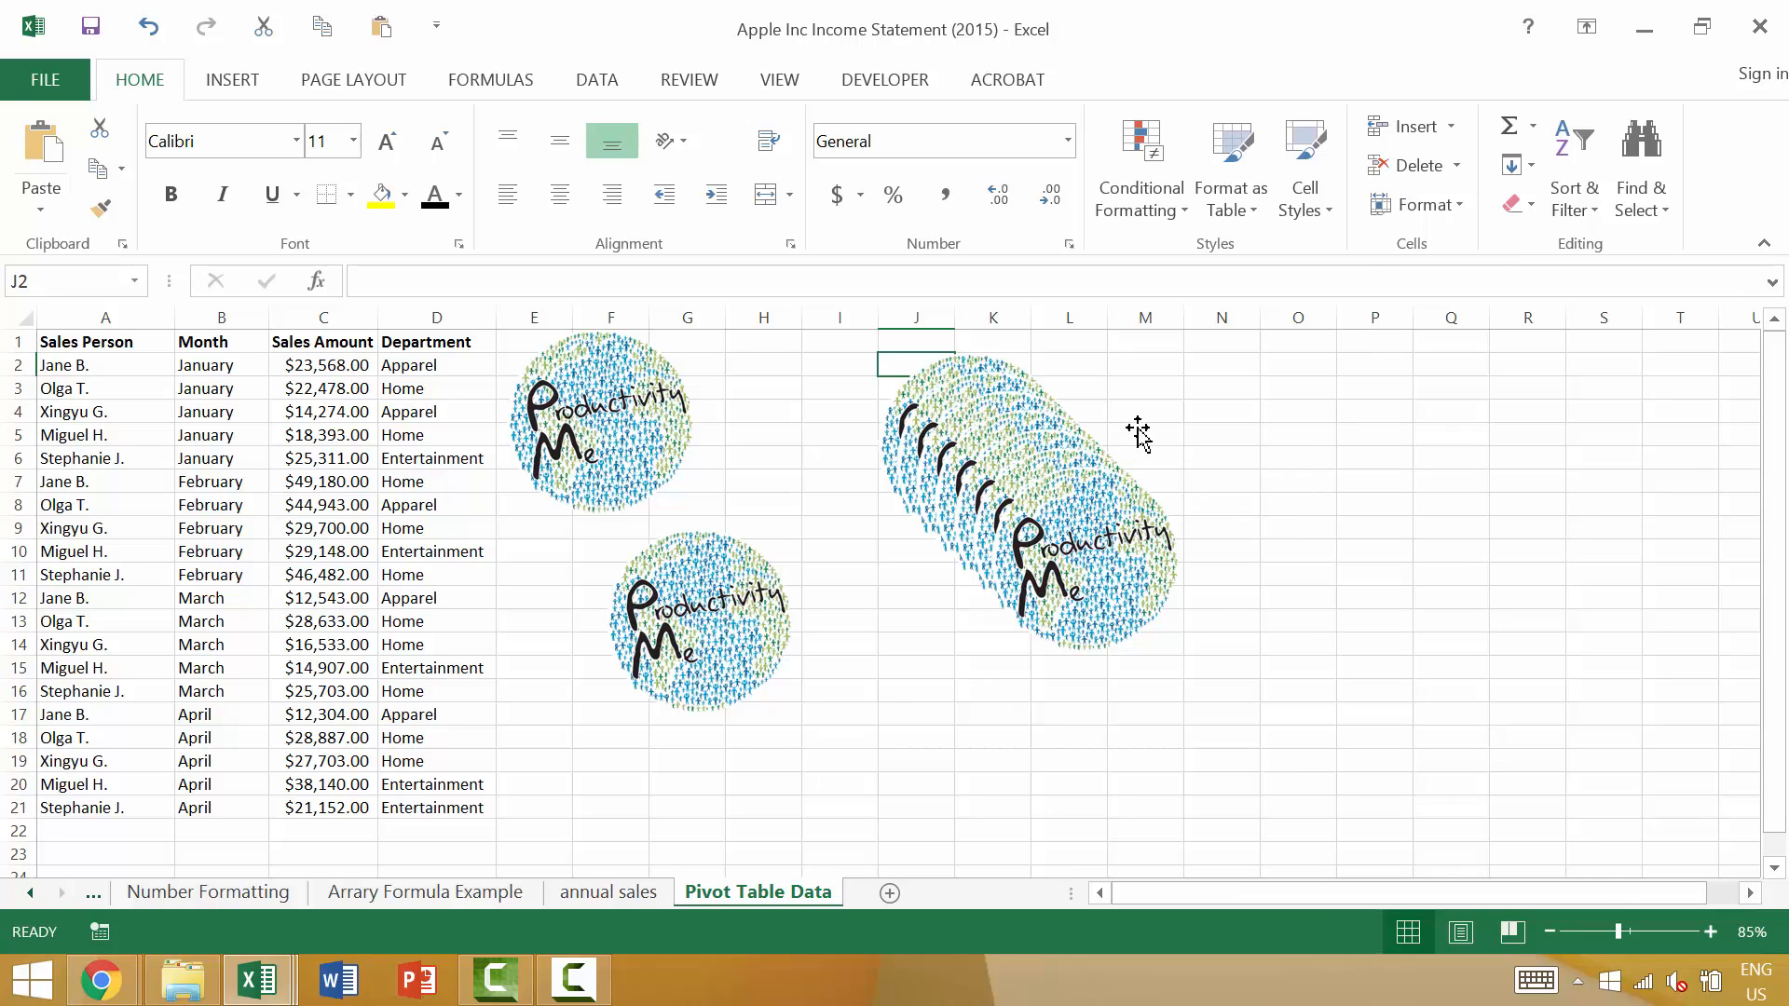
Delete all logo pictures from the Pivot Table Data sheet at once.
click(1095, 578)
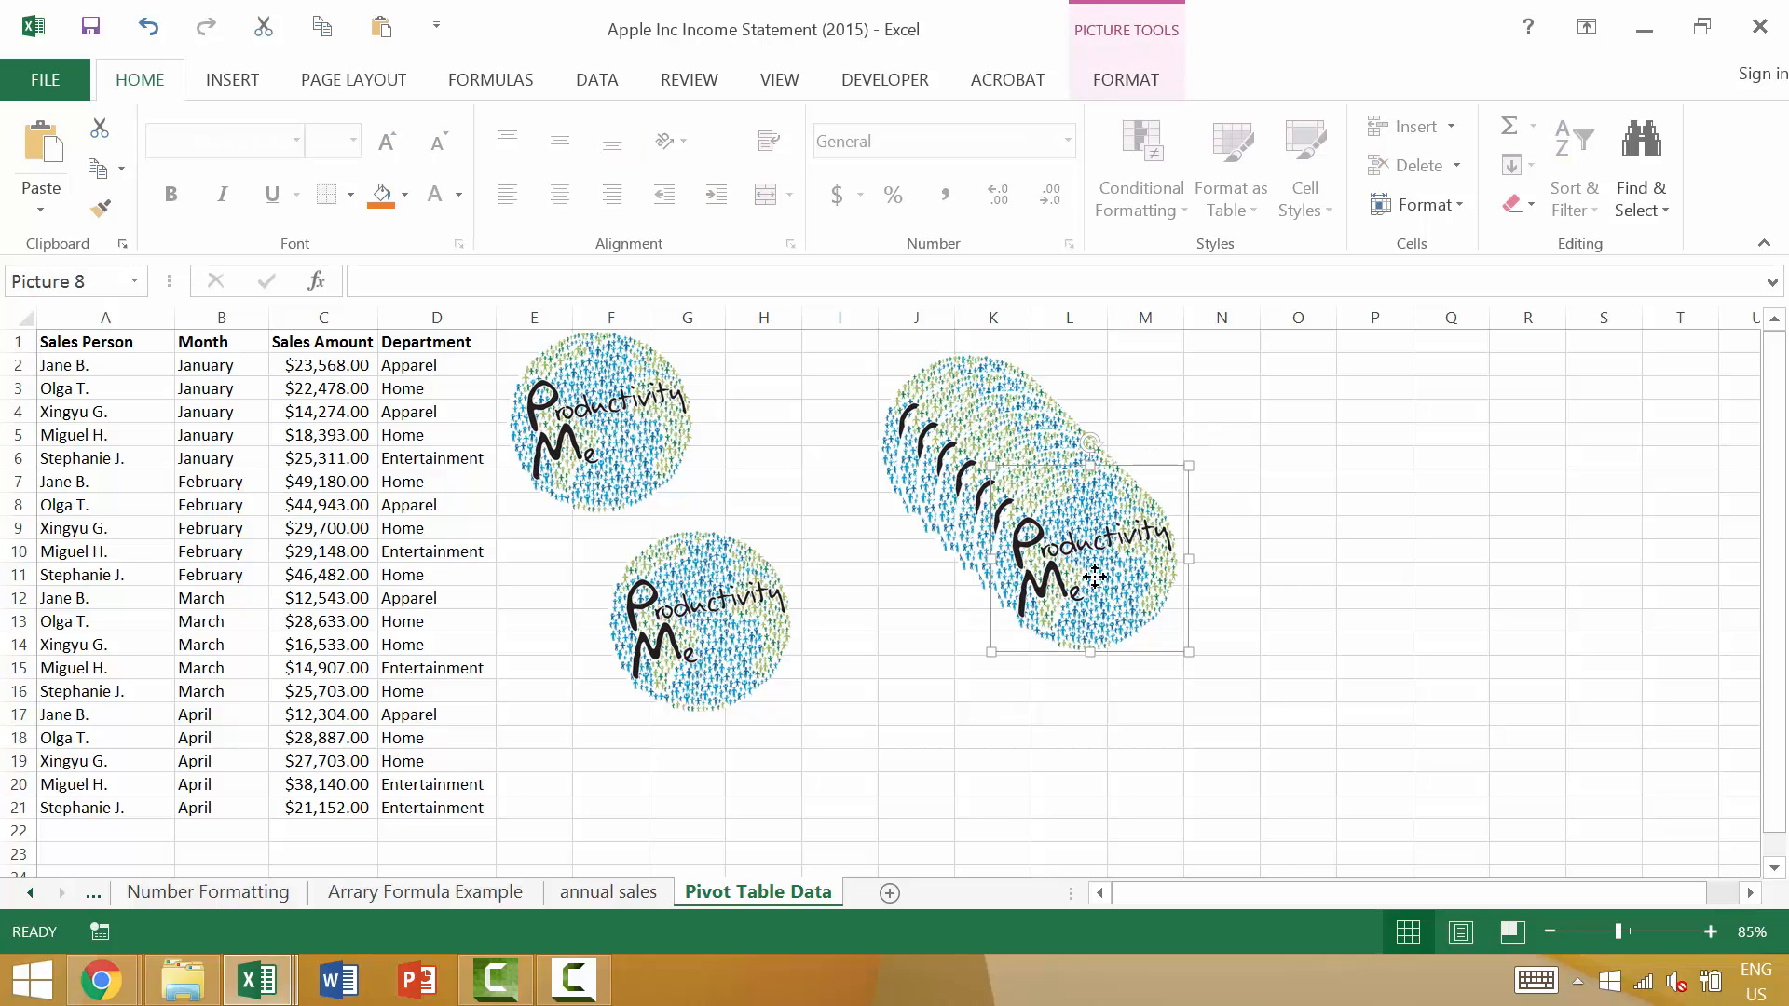
click(630, 382)
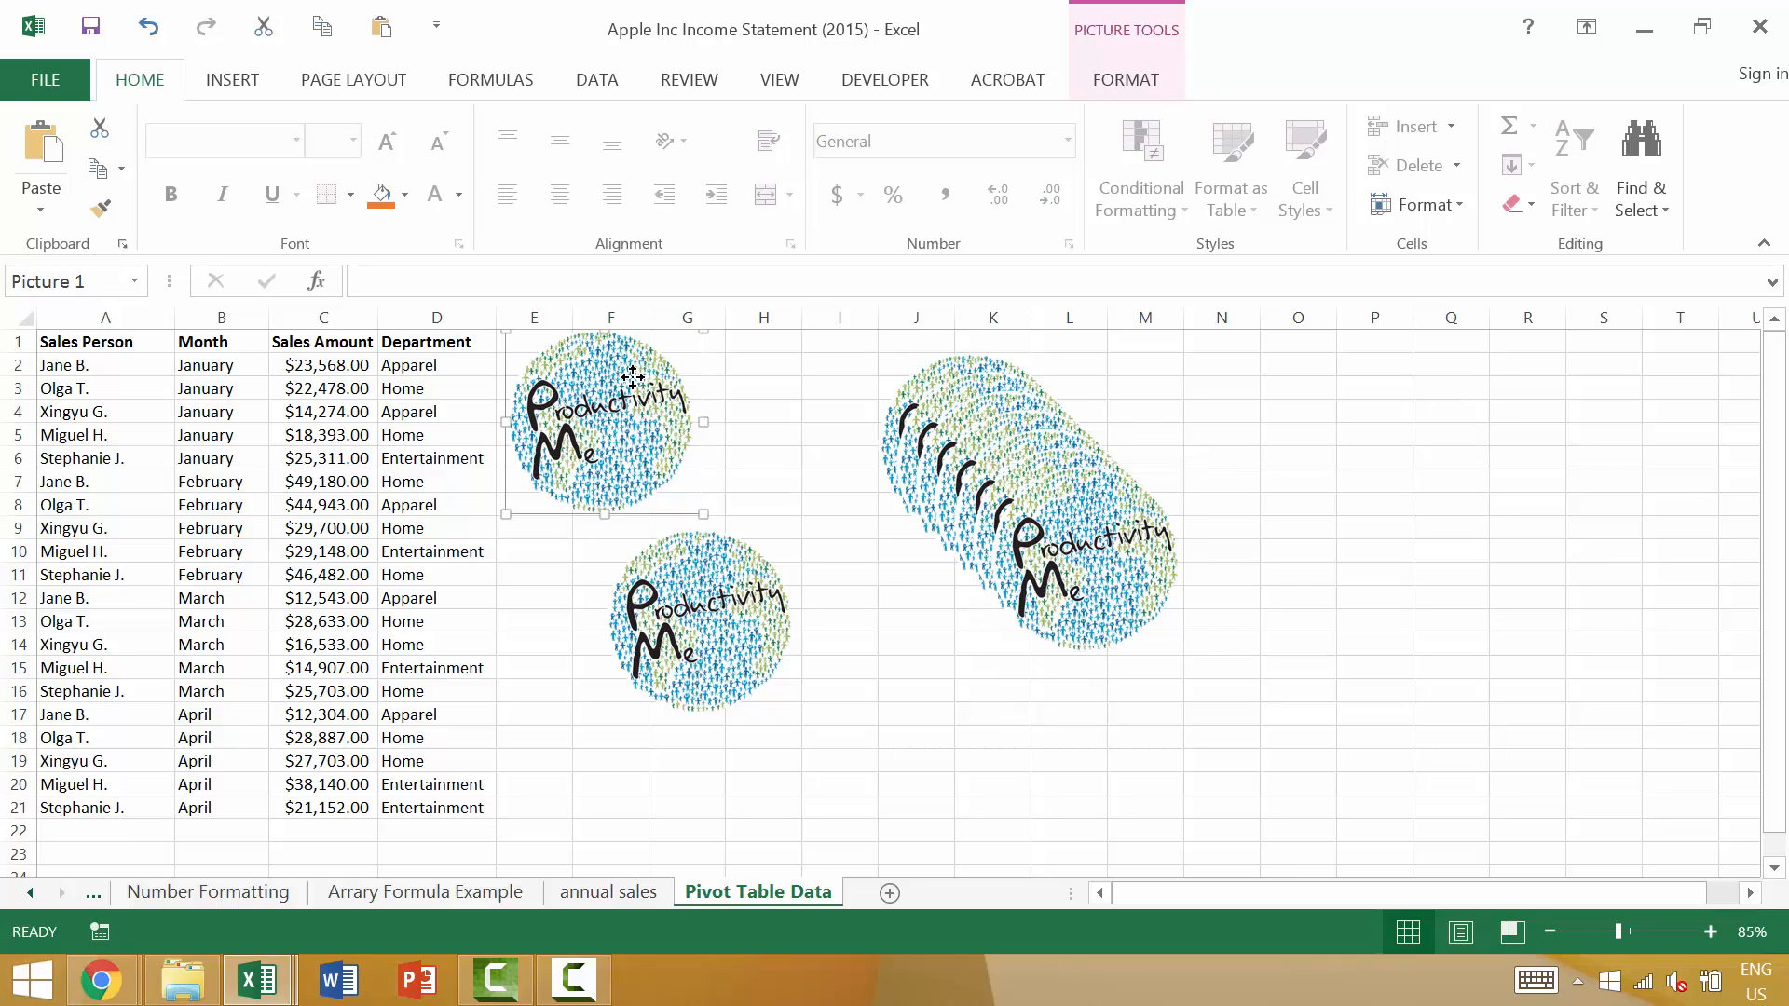
key(ctrl+a)
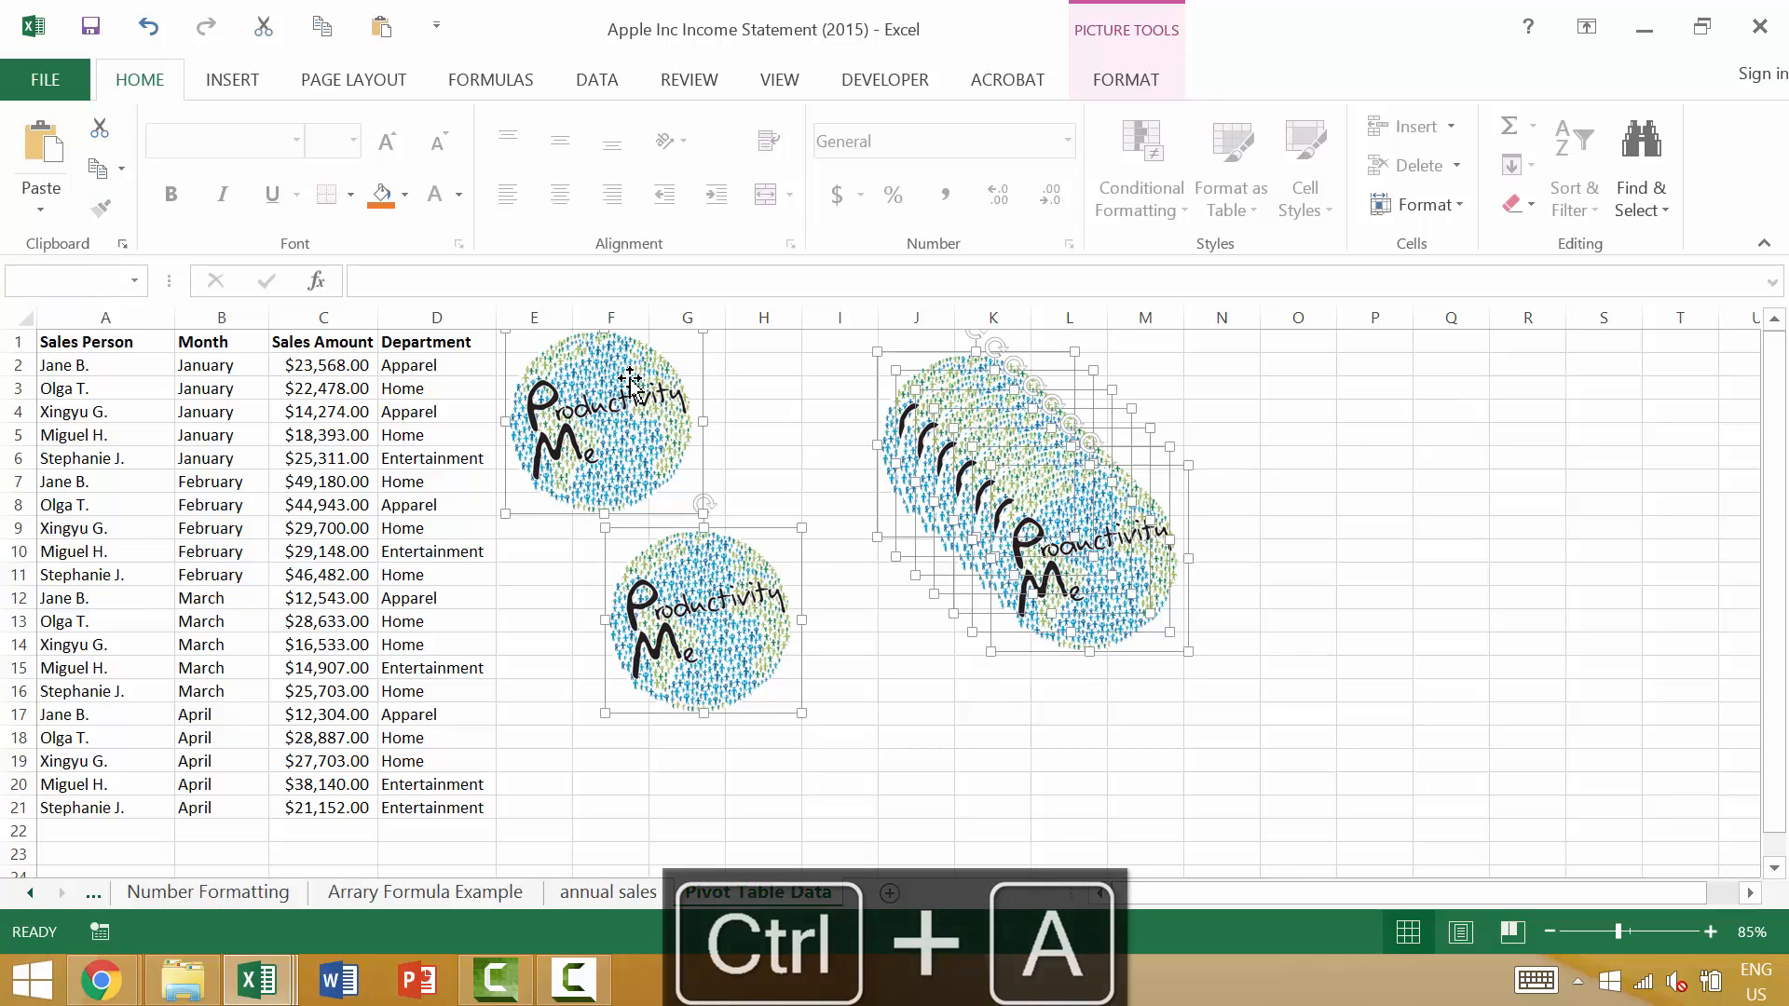
key(Delete)
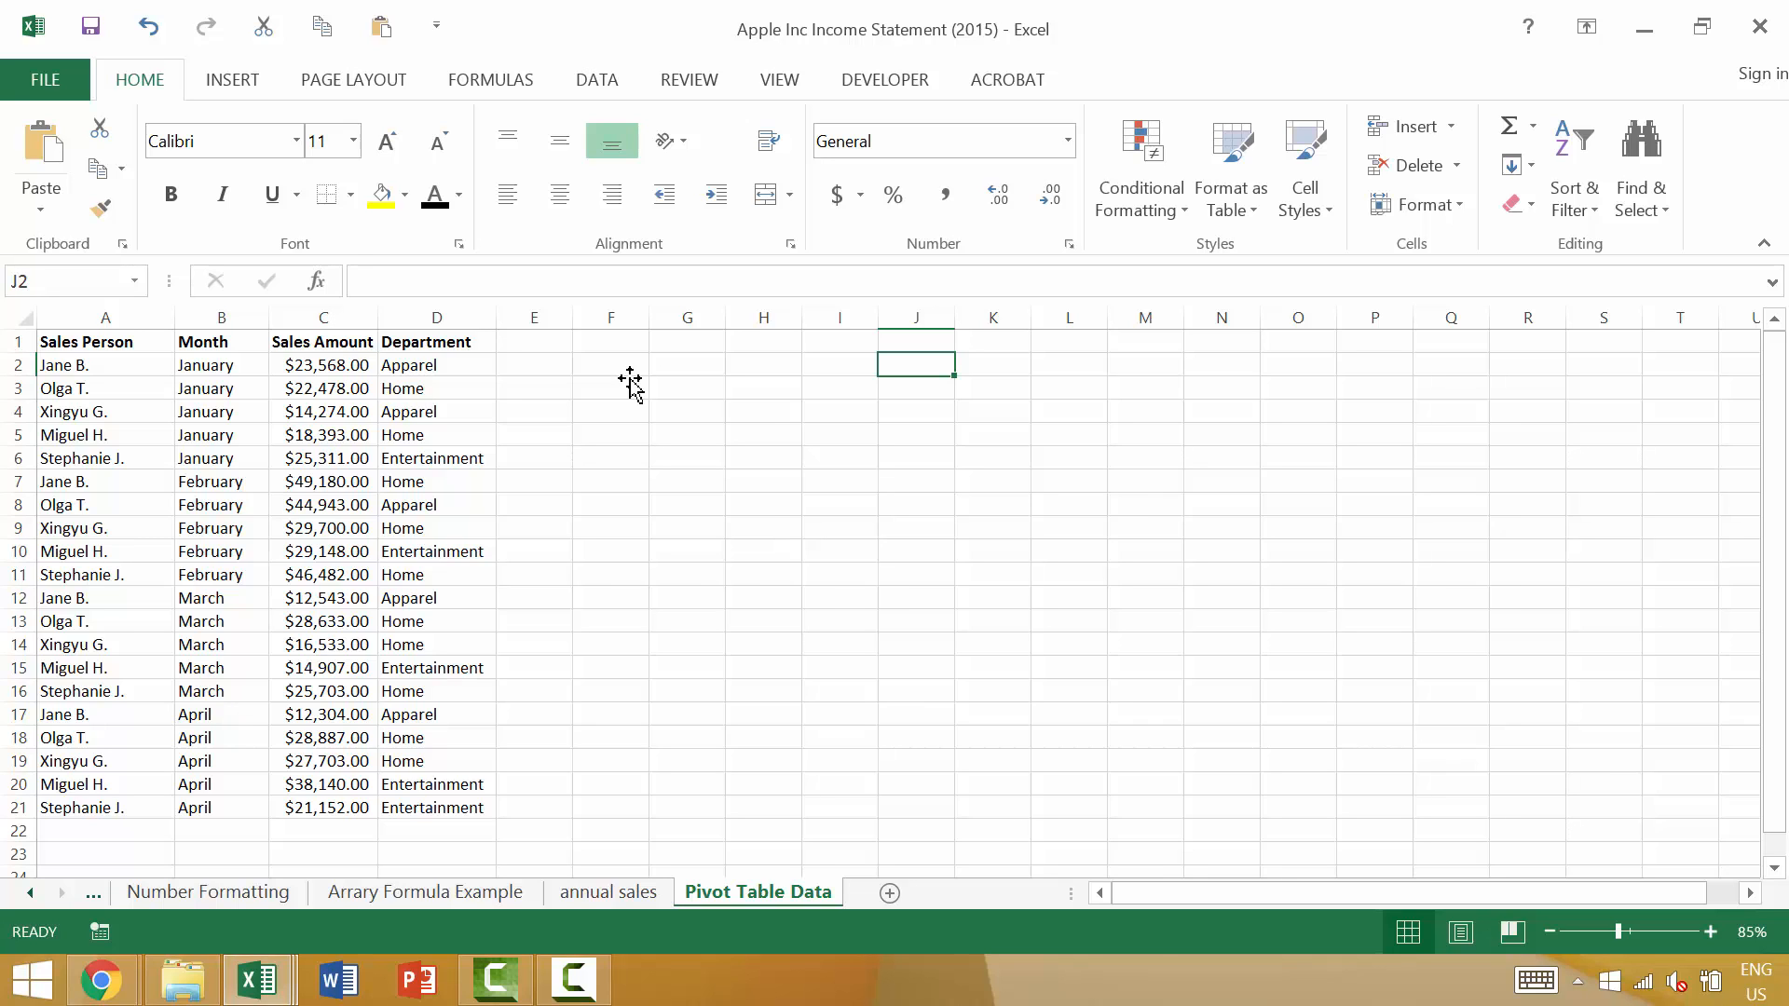
View the Macro dialog and the Visual Basic editor, closing each without making changes.
key(alt+F8)
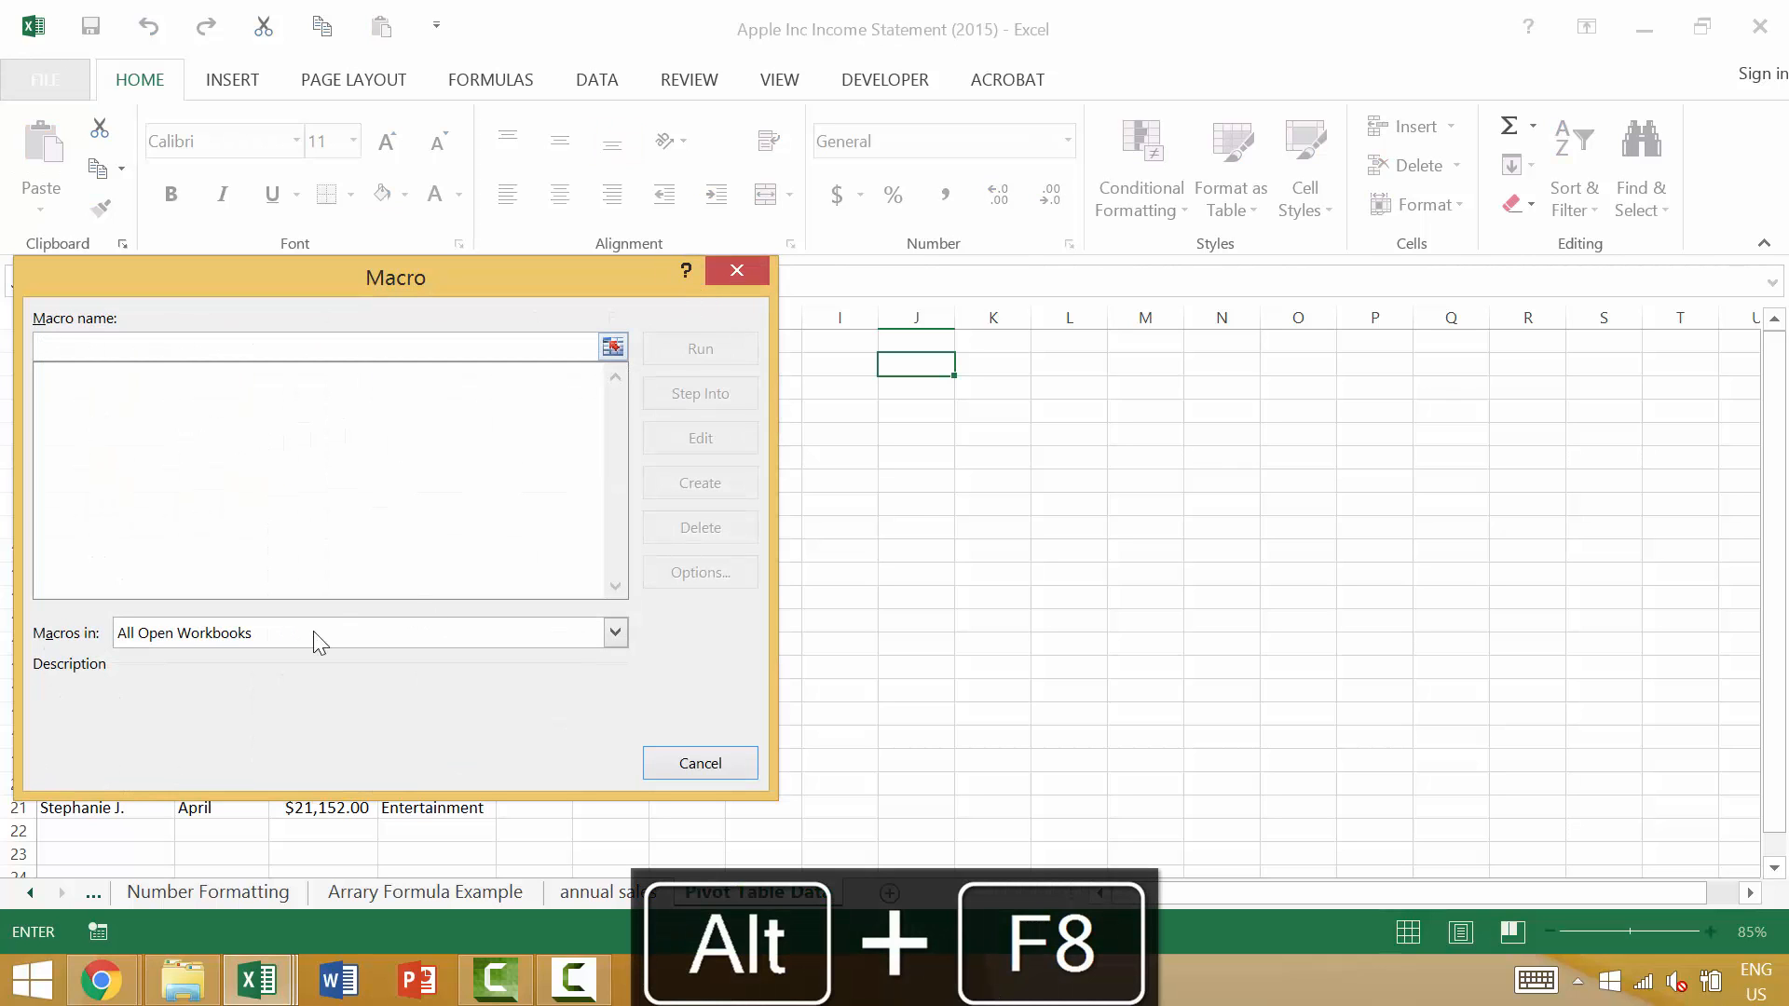
click(751, 276)
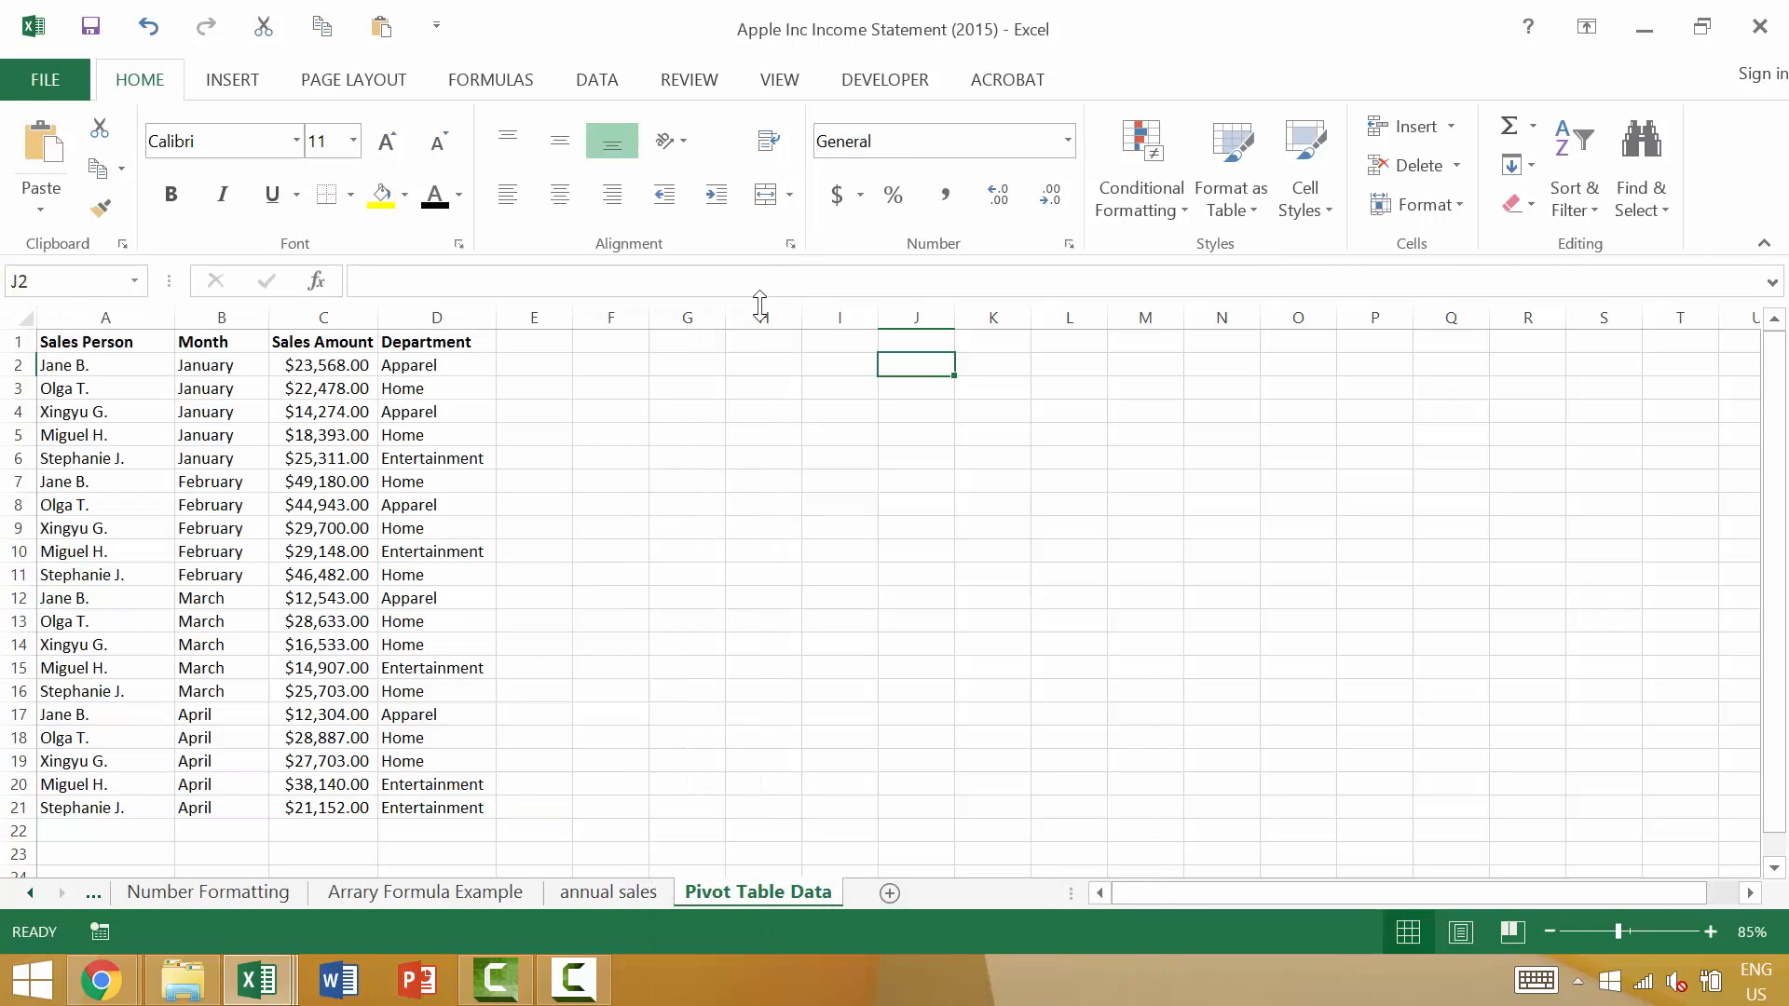
key(alt+F8)
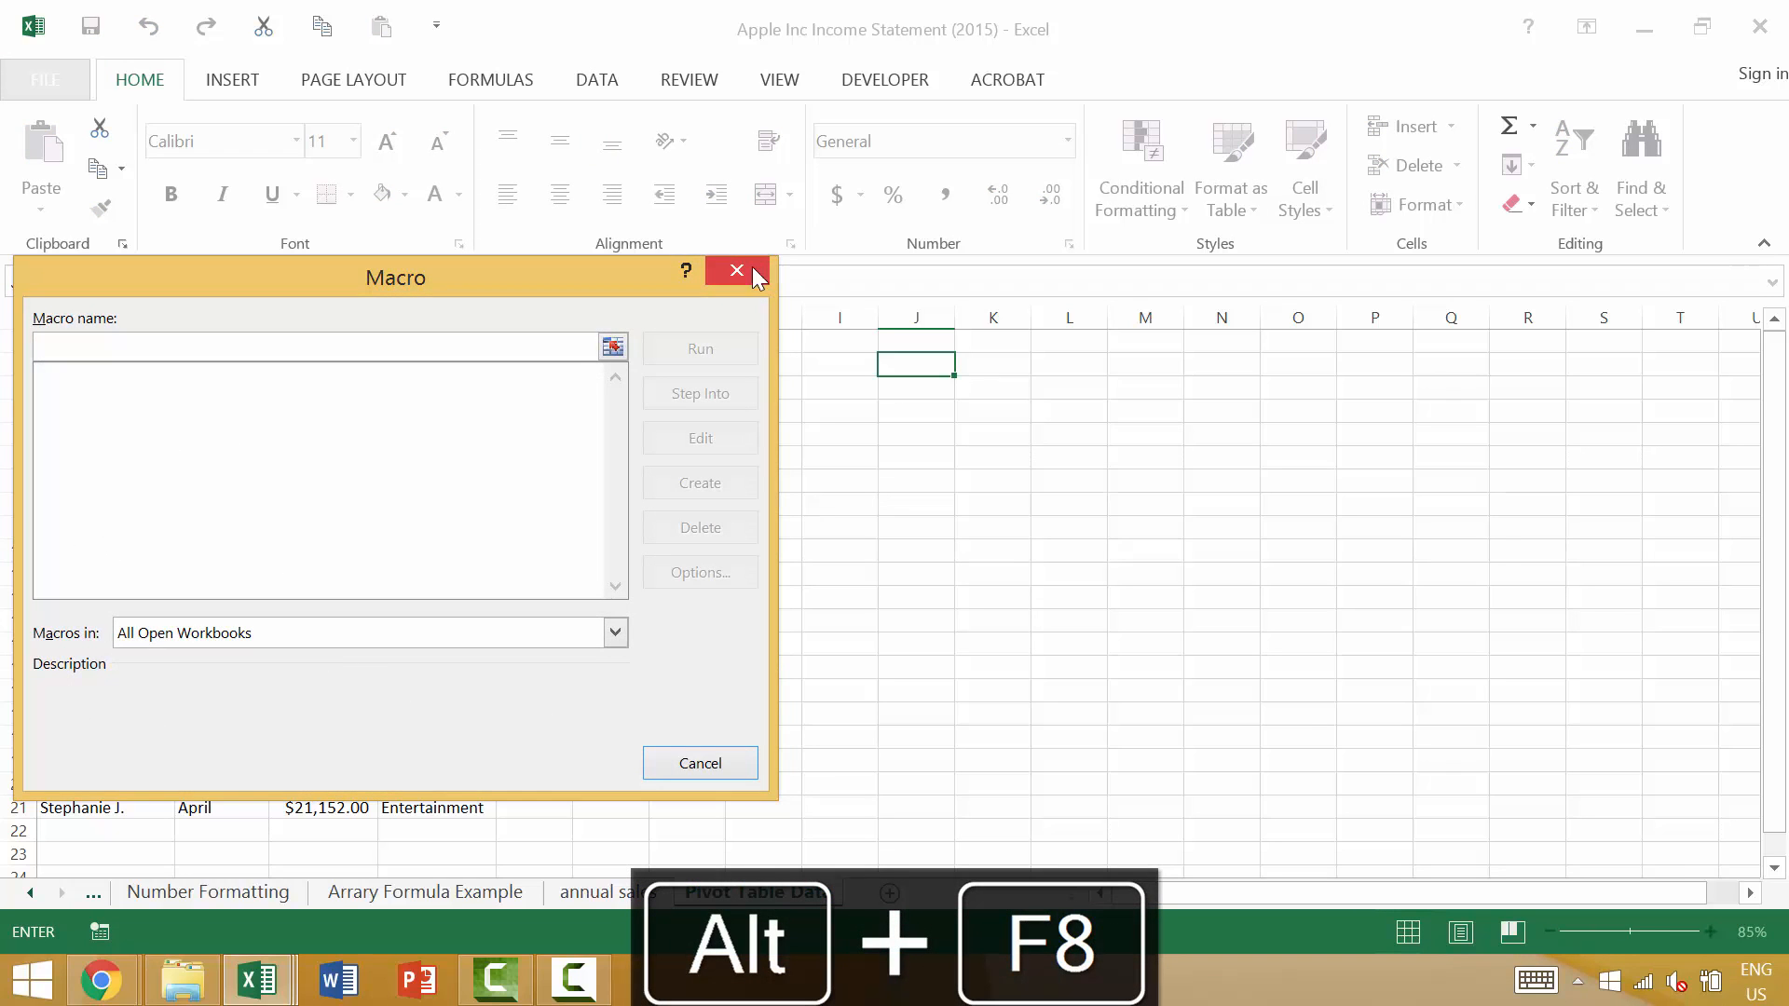
click(748, 272)
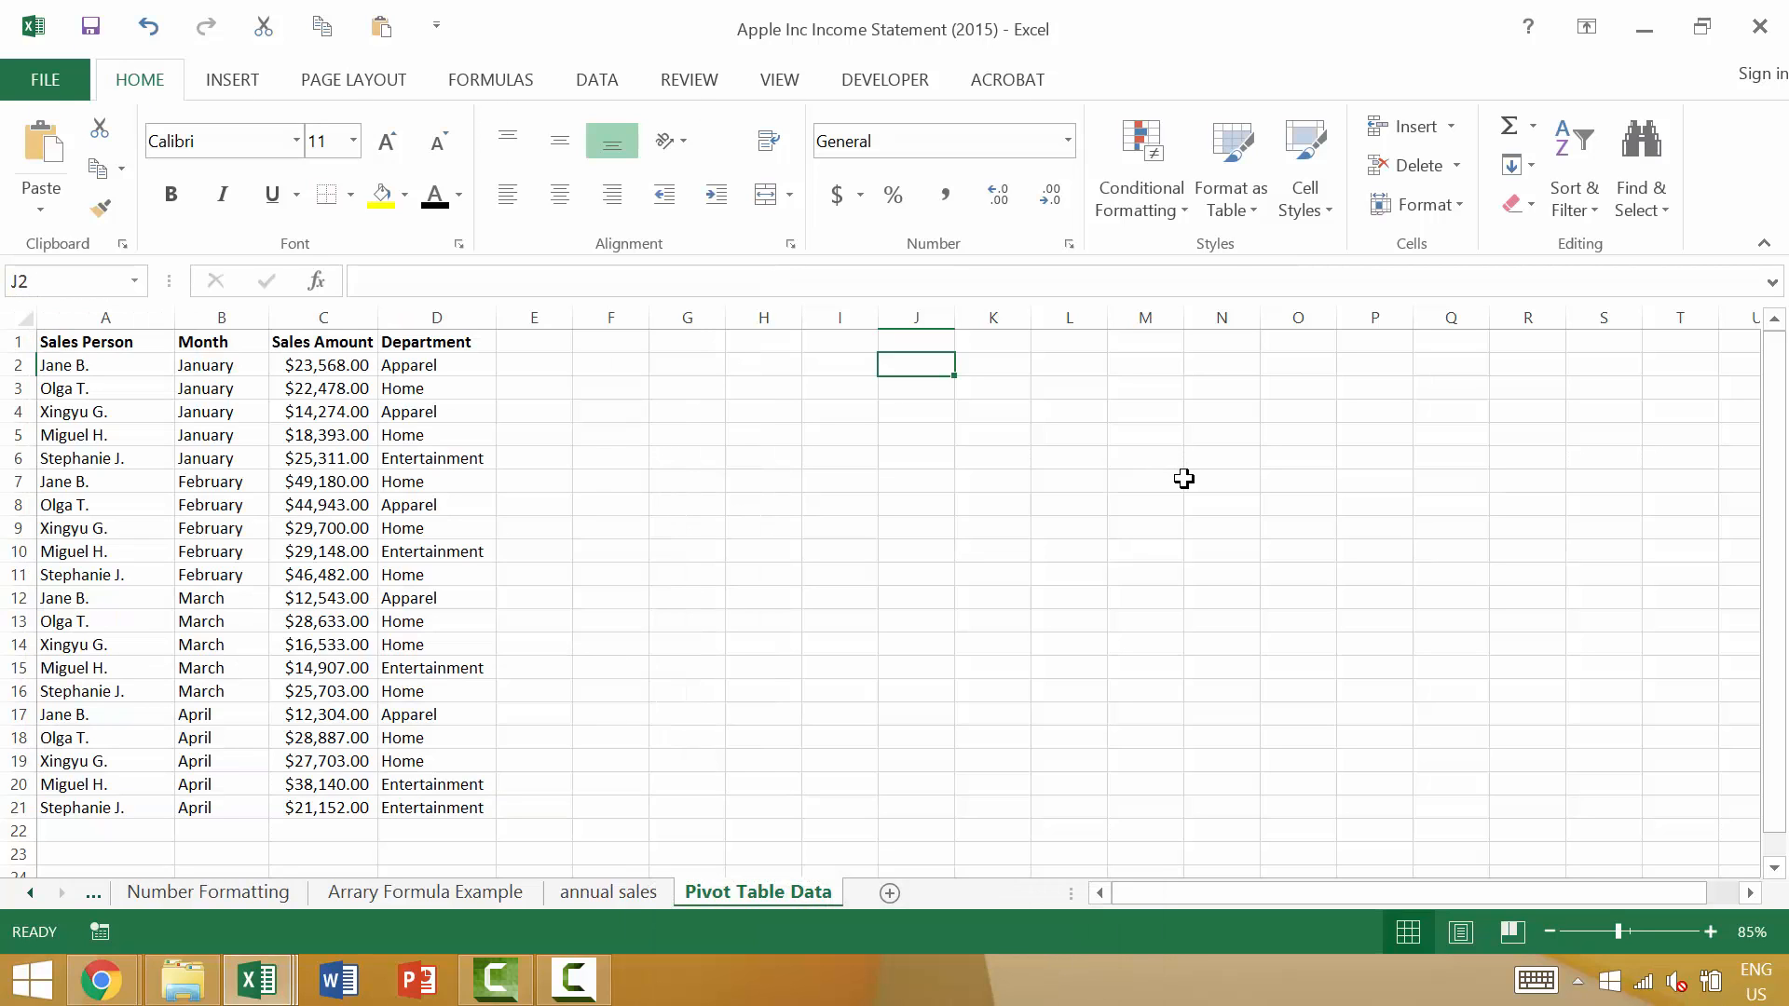
key(alt+F11)
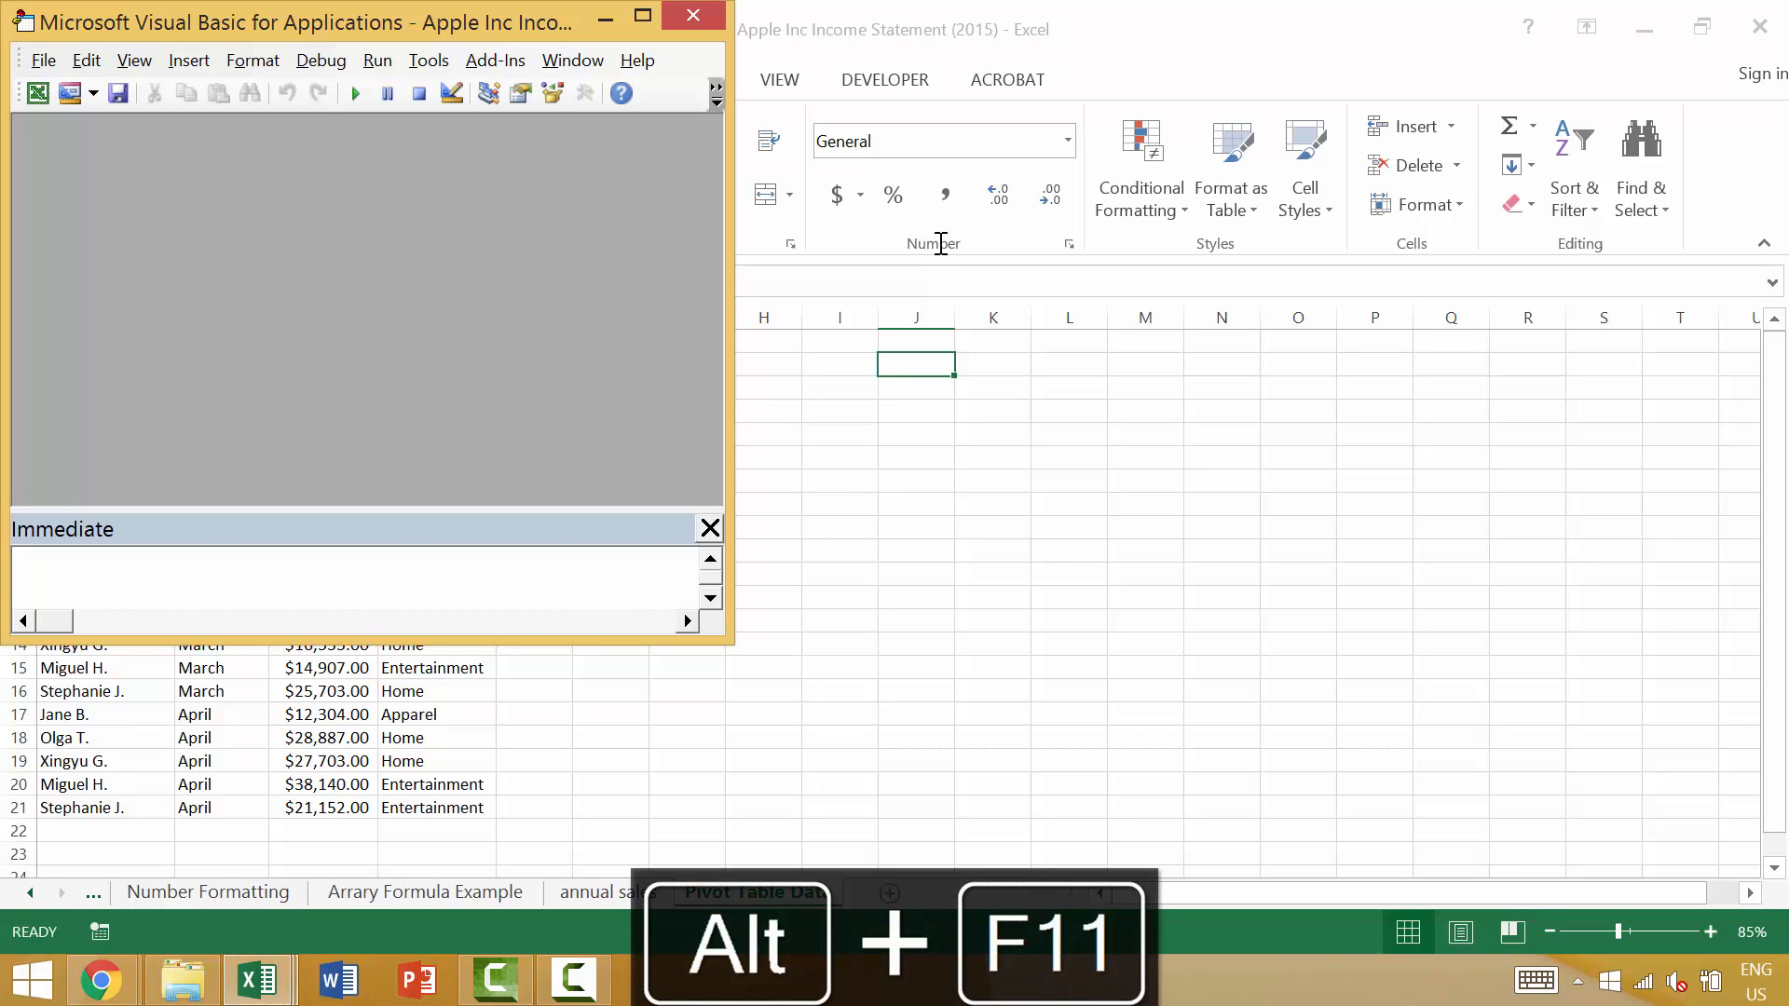
click(692, 19)
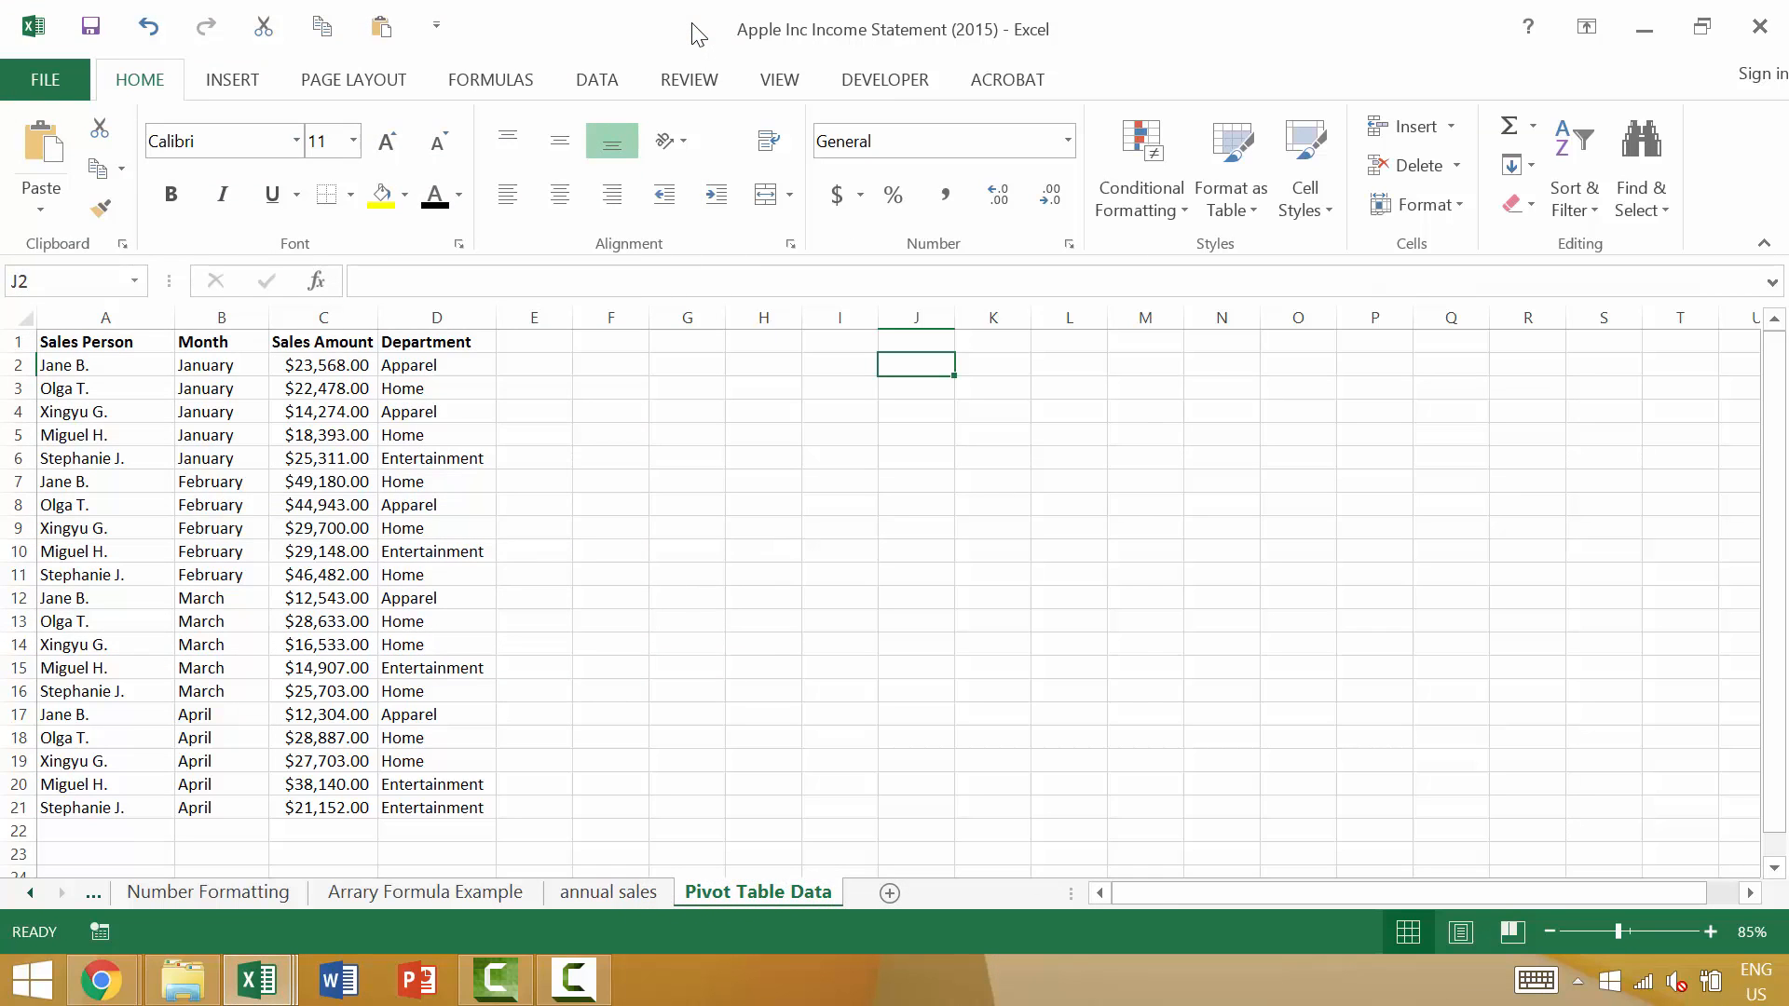
Create a PivotTable on a new worksheet from the Excel list A1:D21 using the PivotTable and PivotChart Wizard.
click(113, 367)
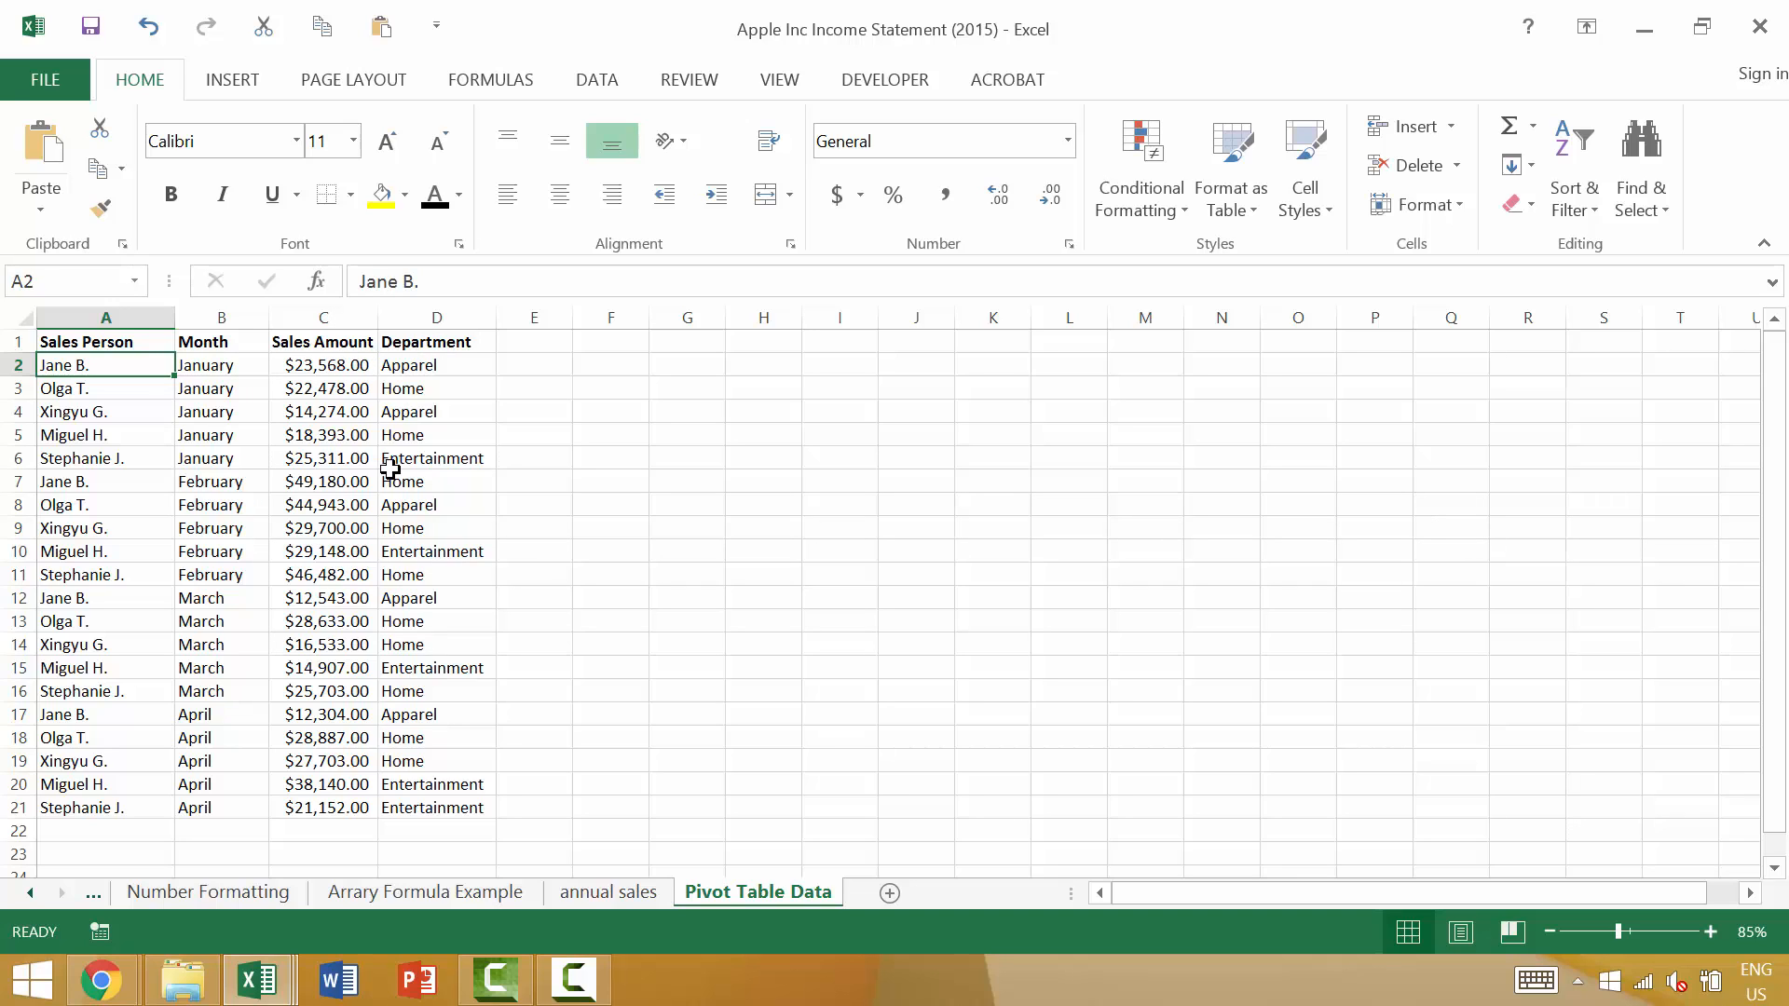
key(alt)
key(d)
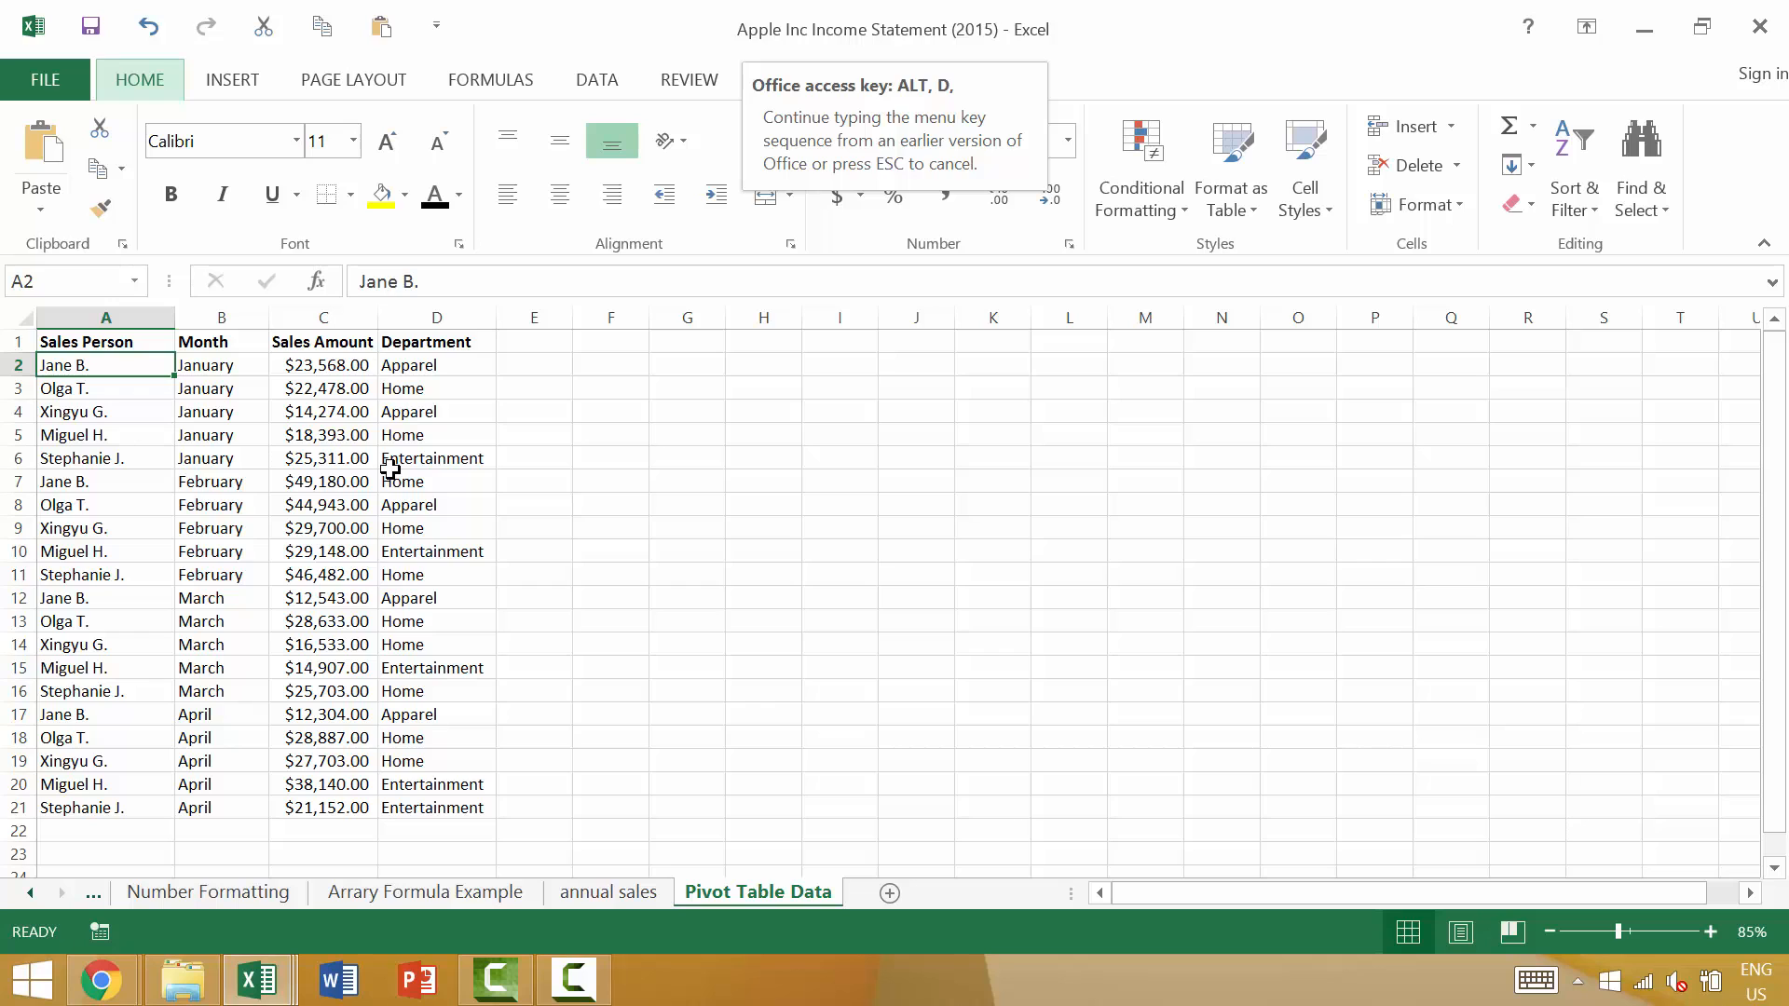
key(p)
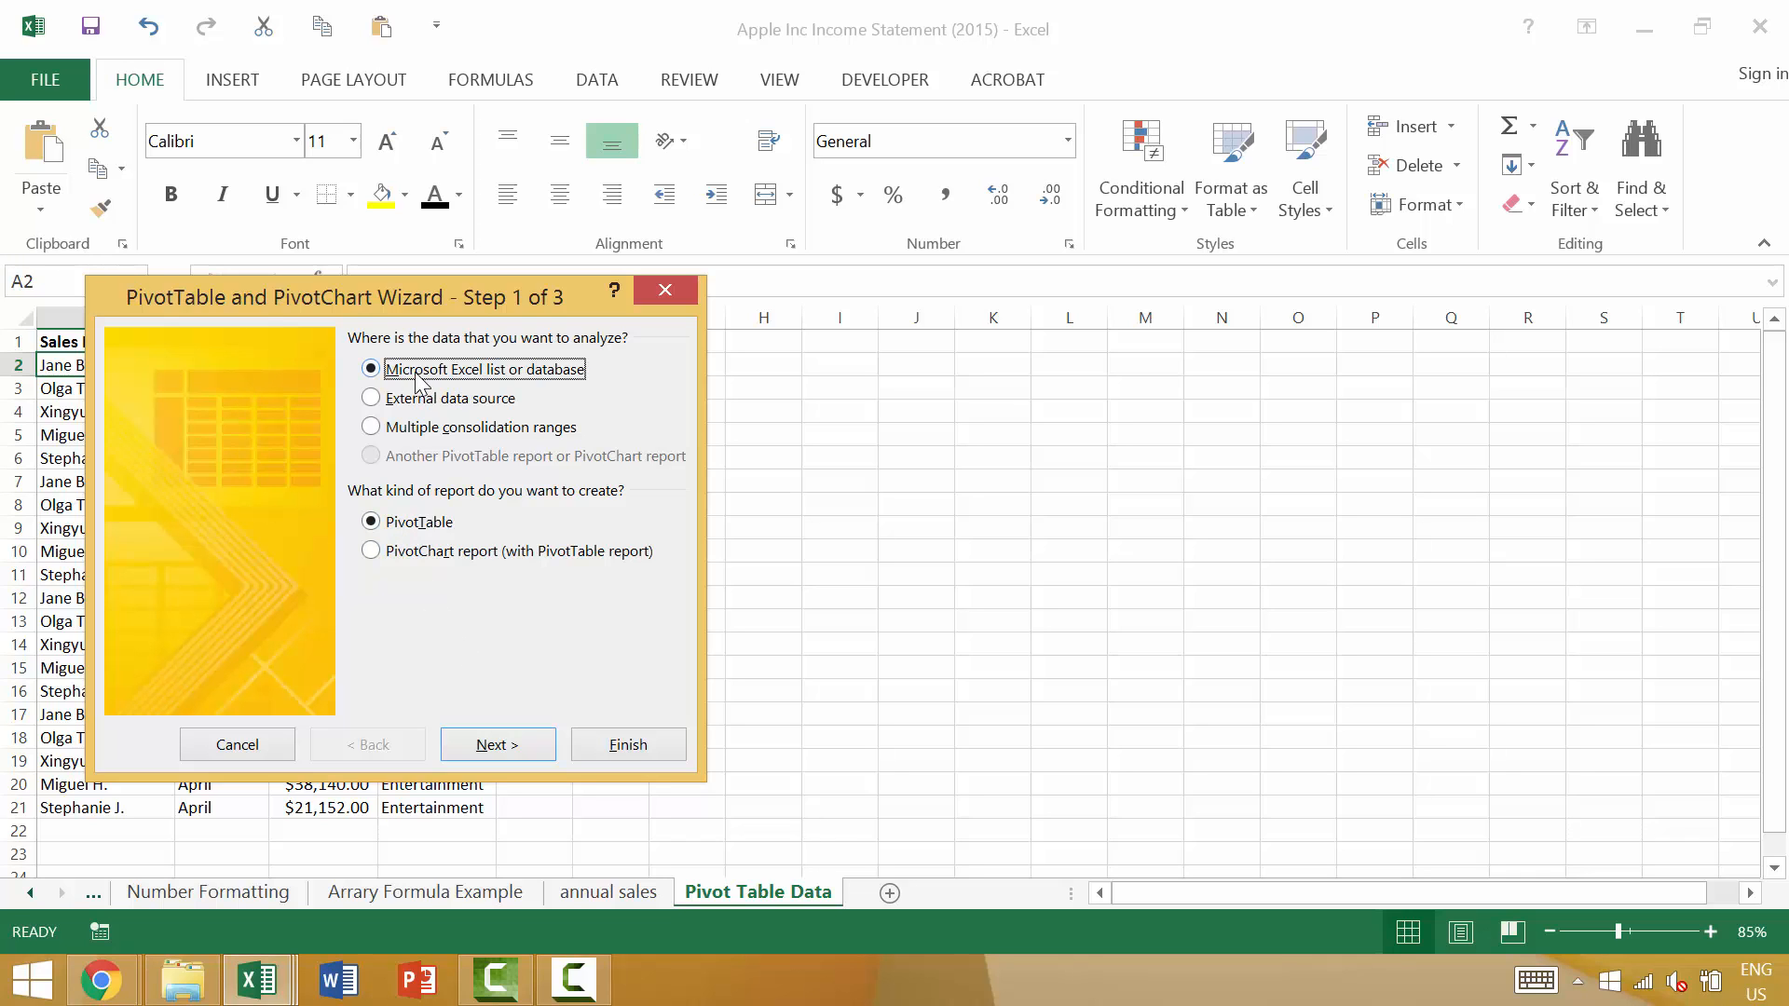
drag(909, 275, 942, 287)
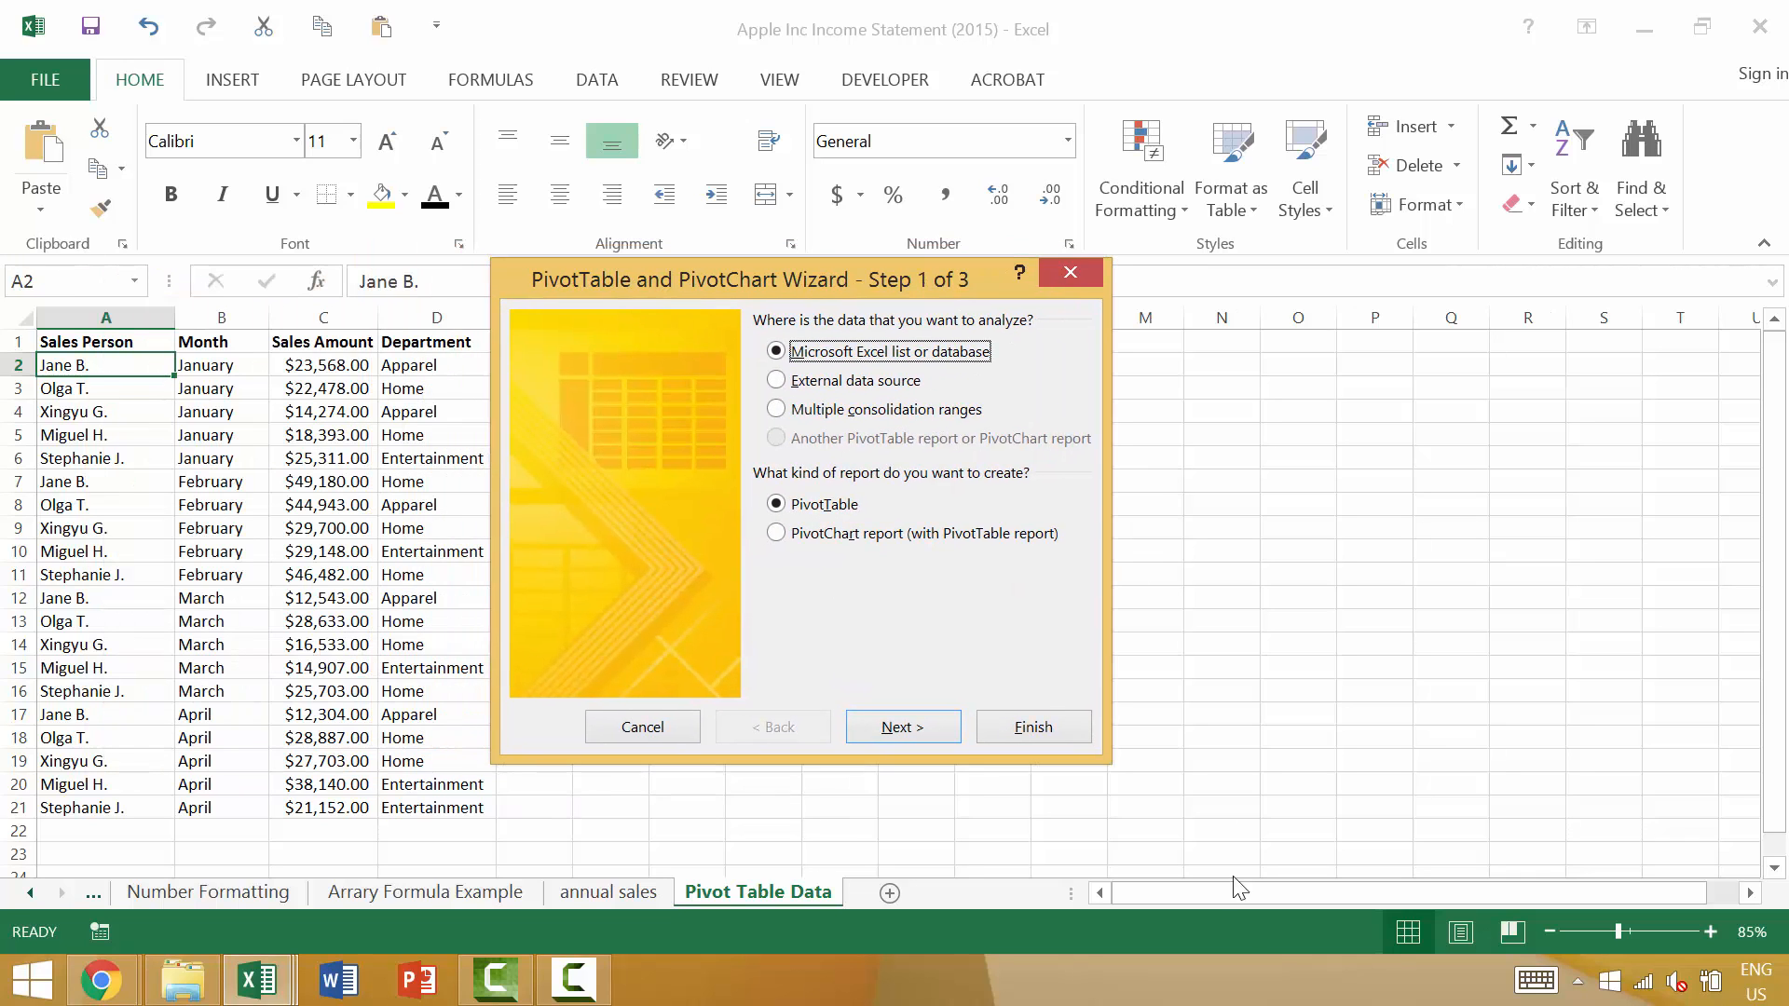
click(926, 738)
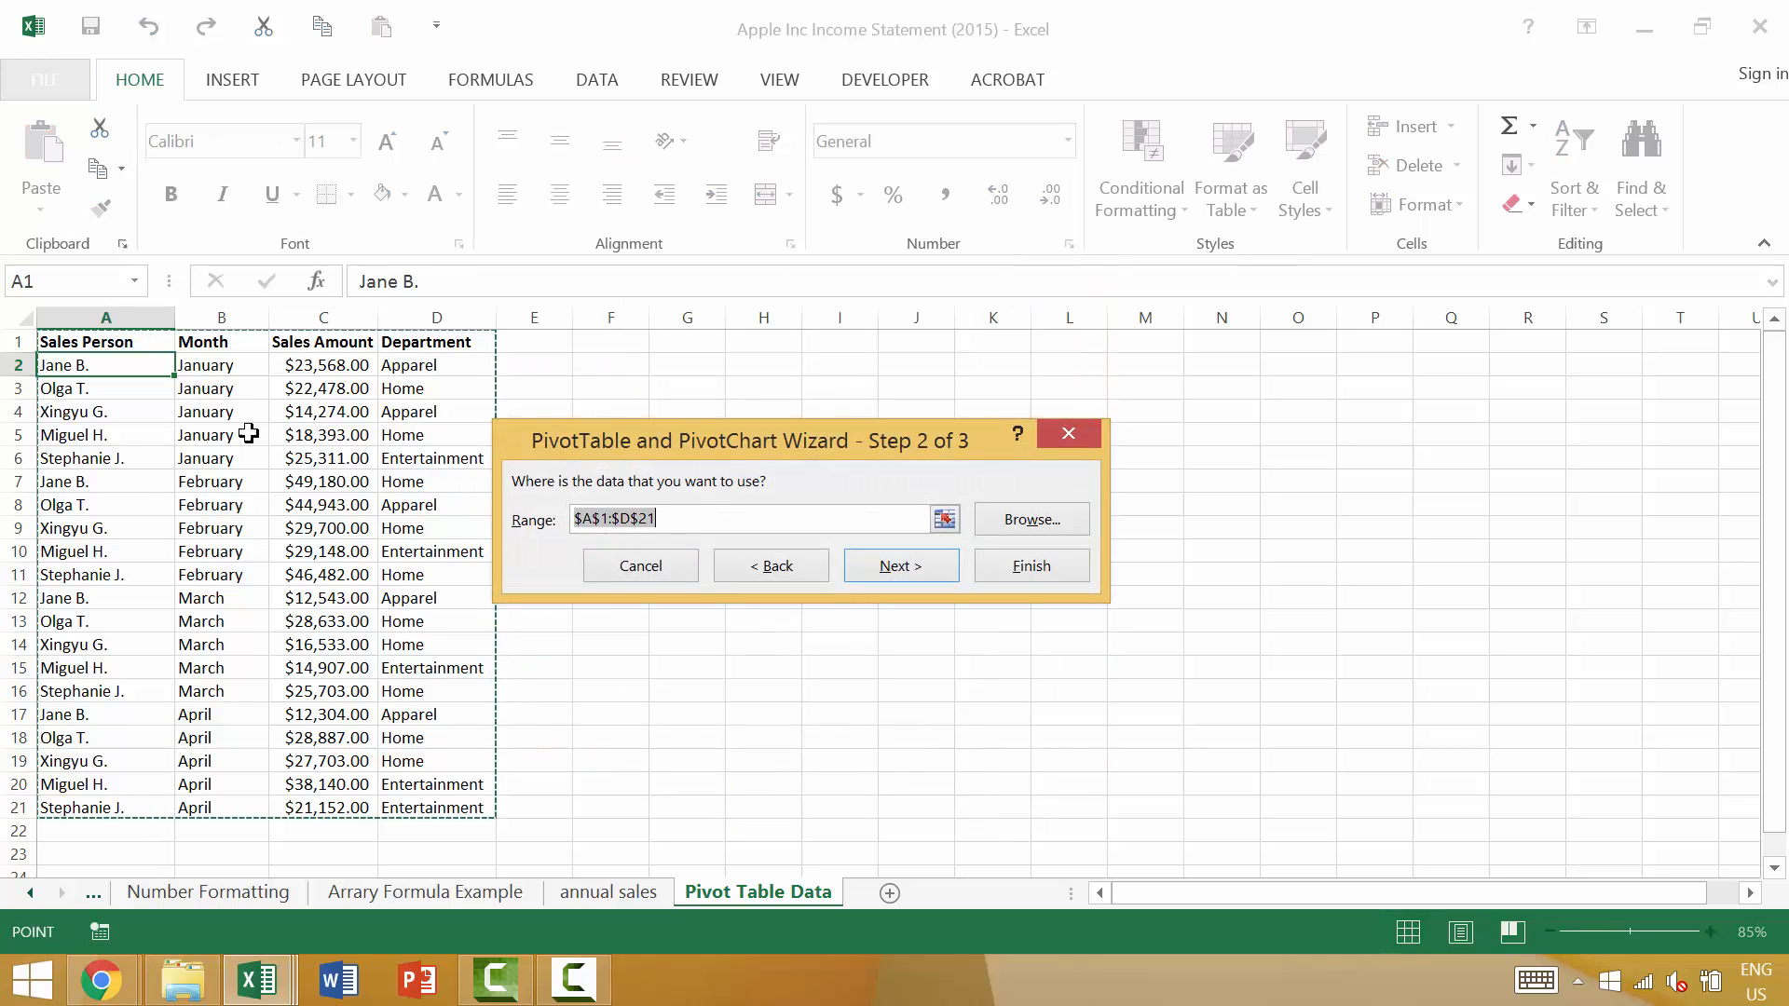
click(900, 571)
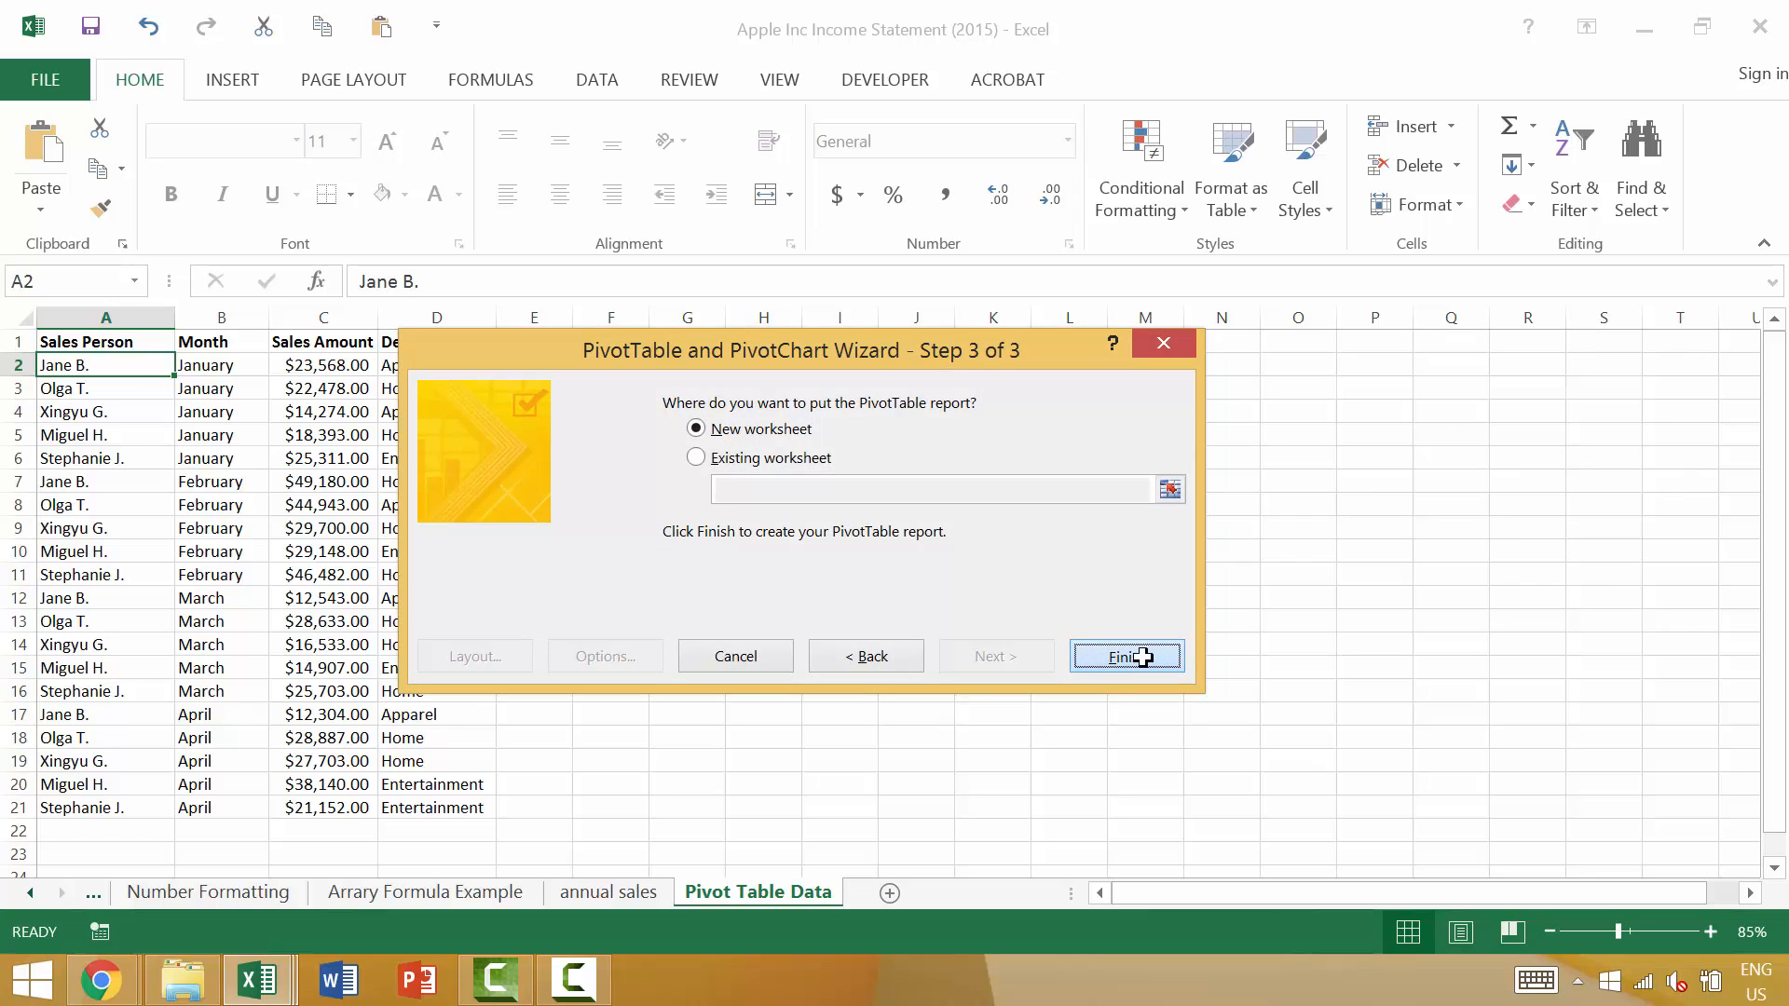
click(1142, 658)
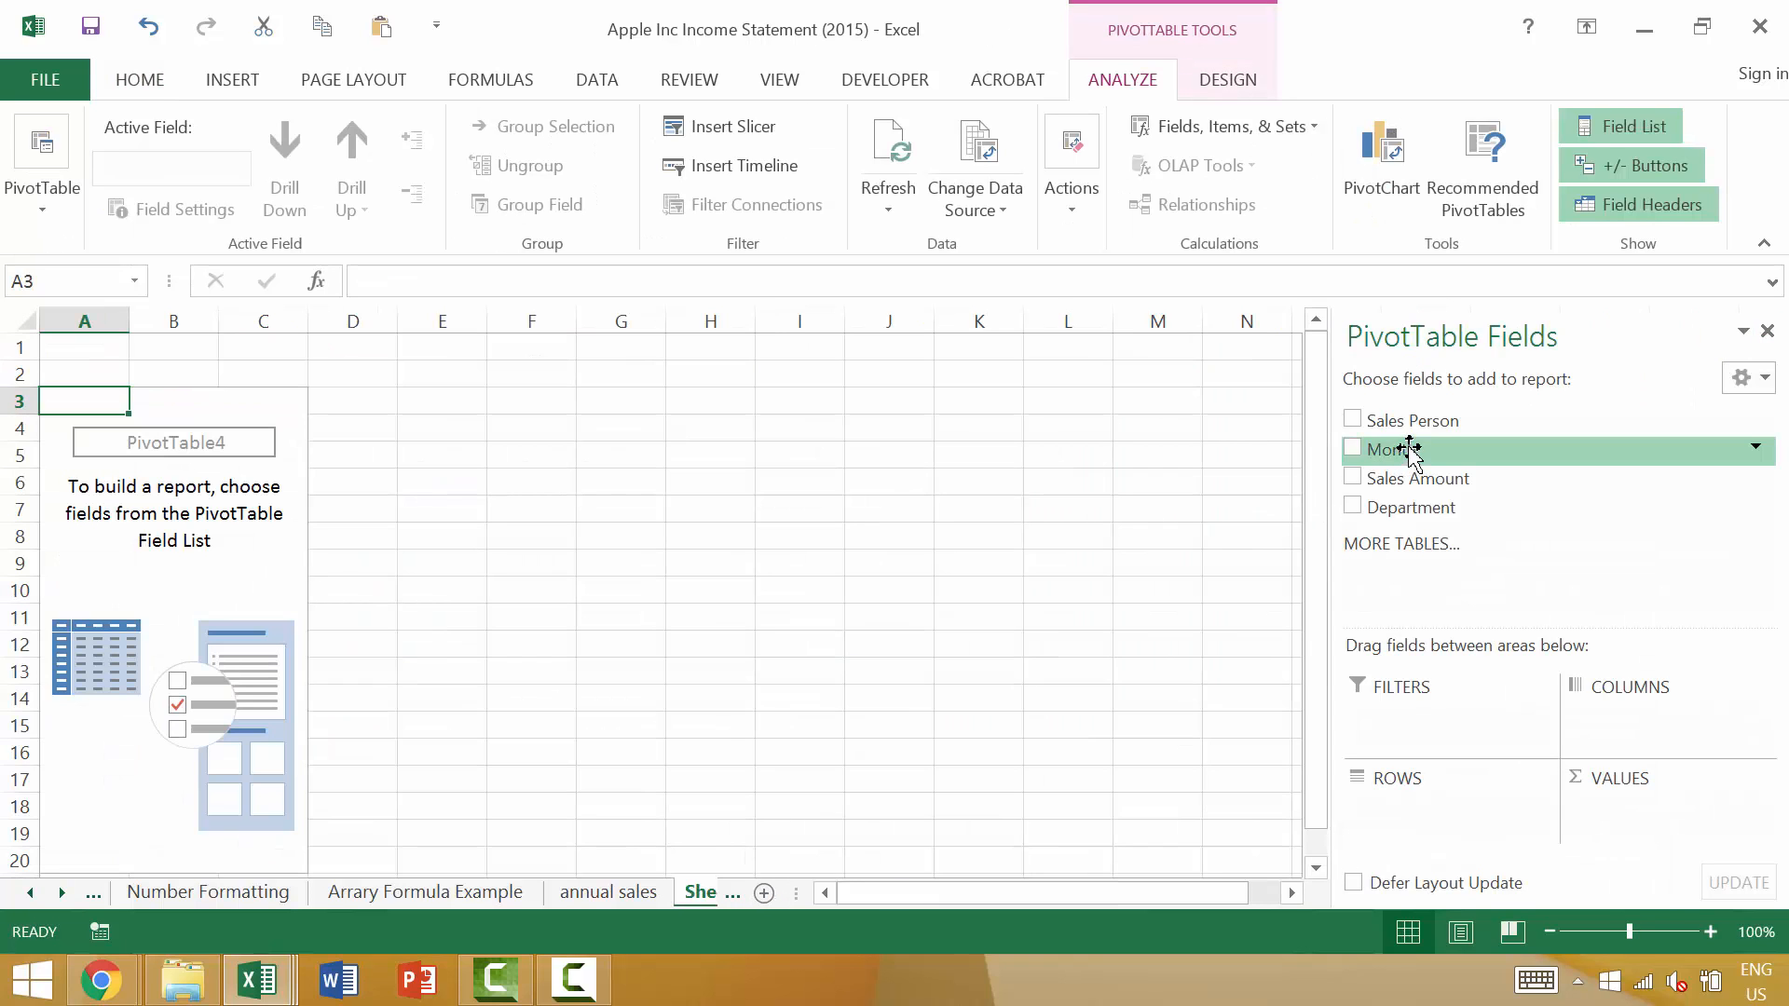
Lay out the PivotTable with Sales Person and Month as rows and Sum of Sales Amount as values.
drag(1418, 428, 1392, 803)
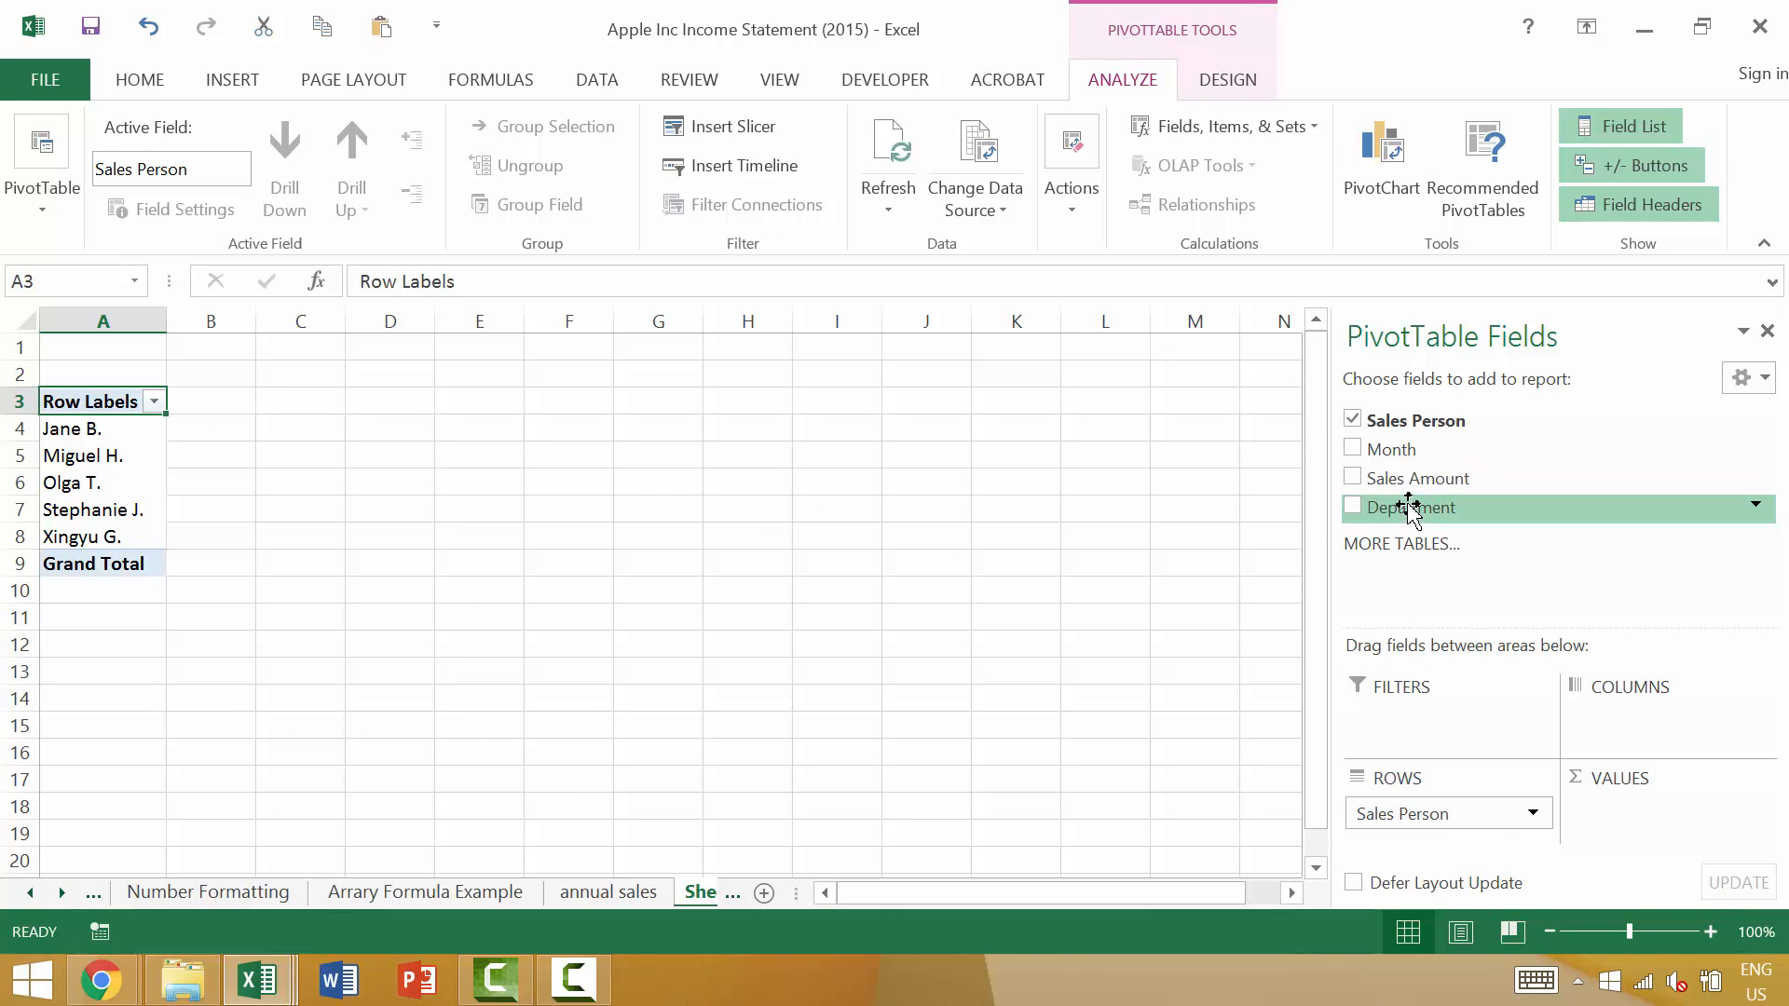
drag(1427, 482, 1678, 839)
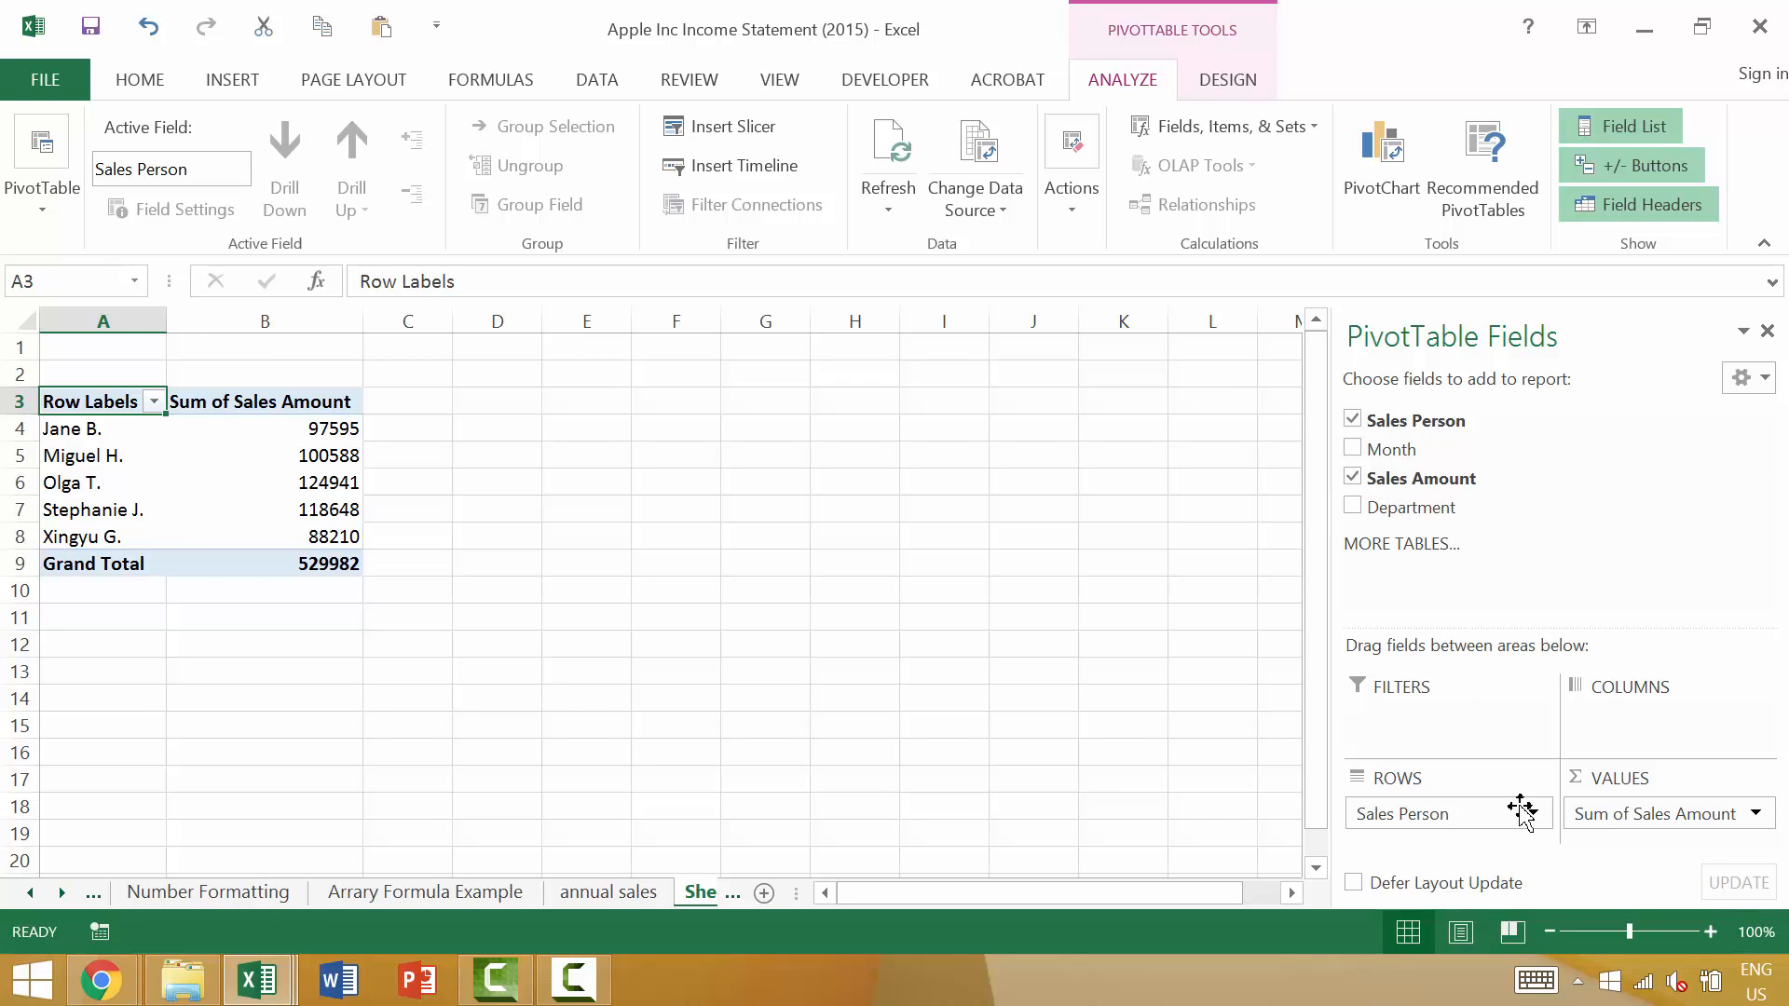
drag(1429, 451, 1640, 845)
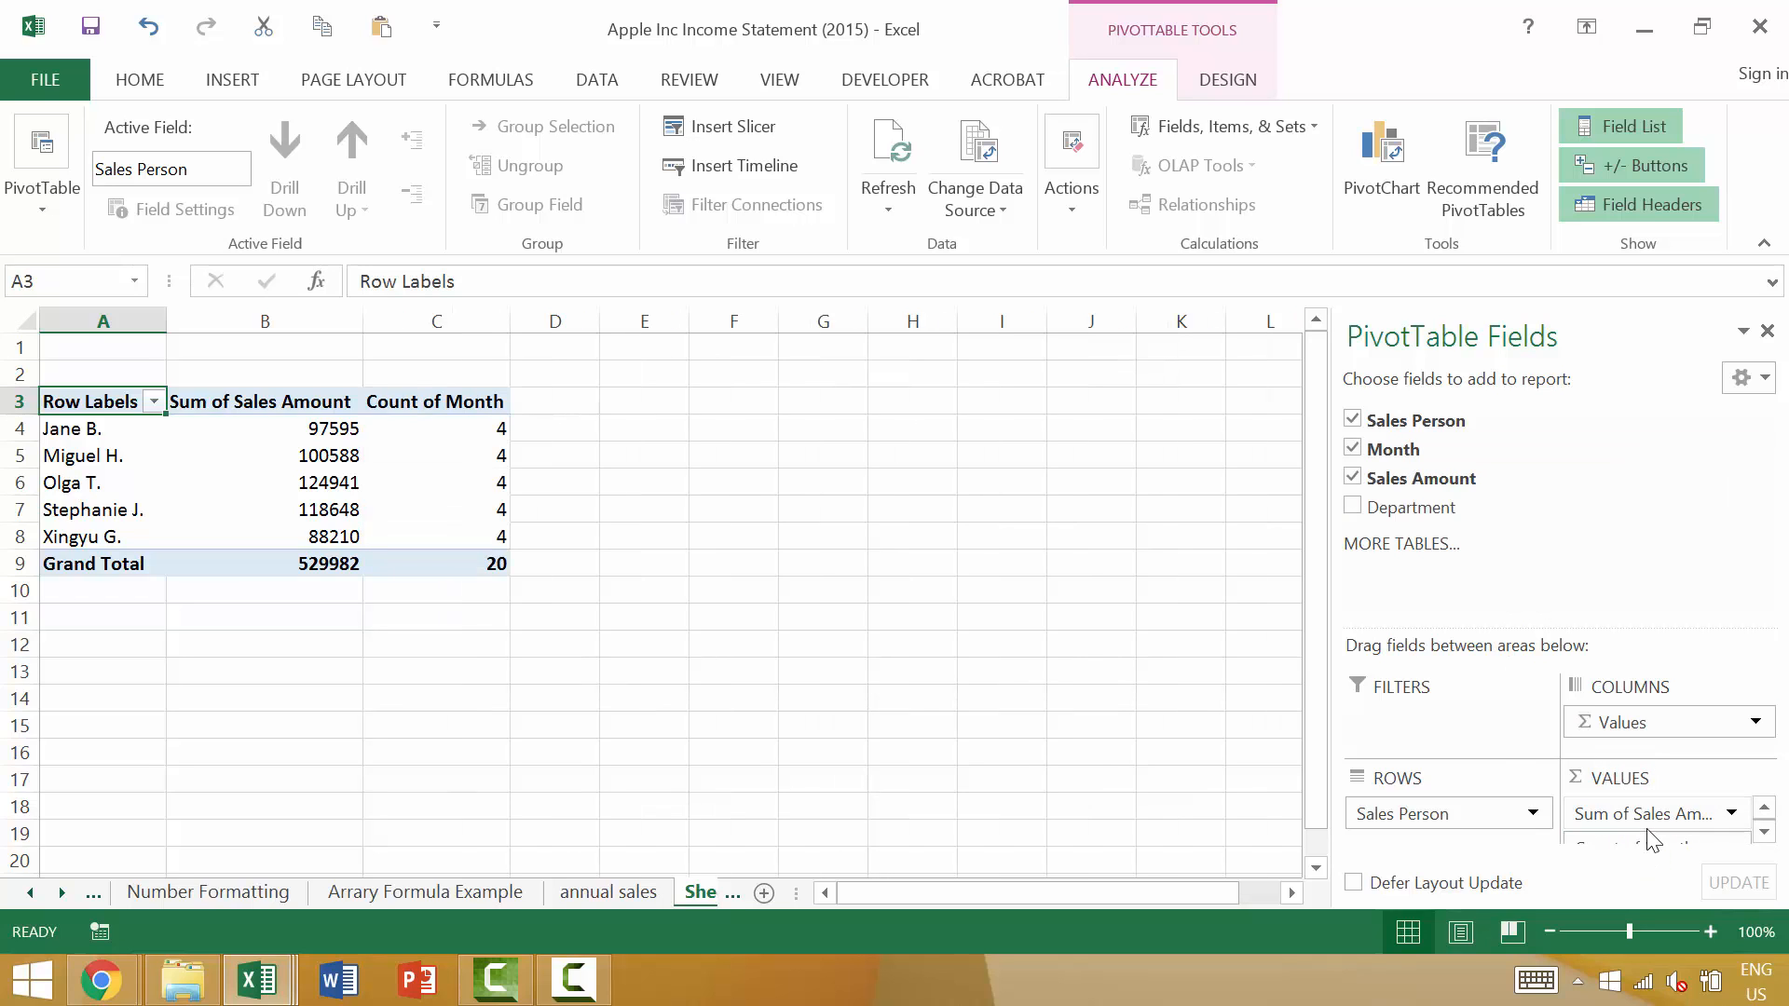
scroll(1658, 794, down, 2)
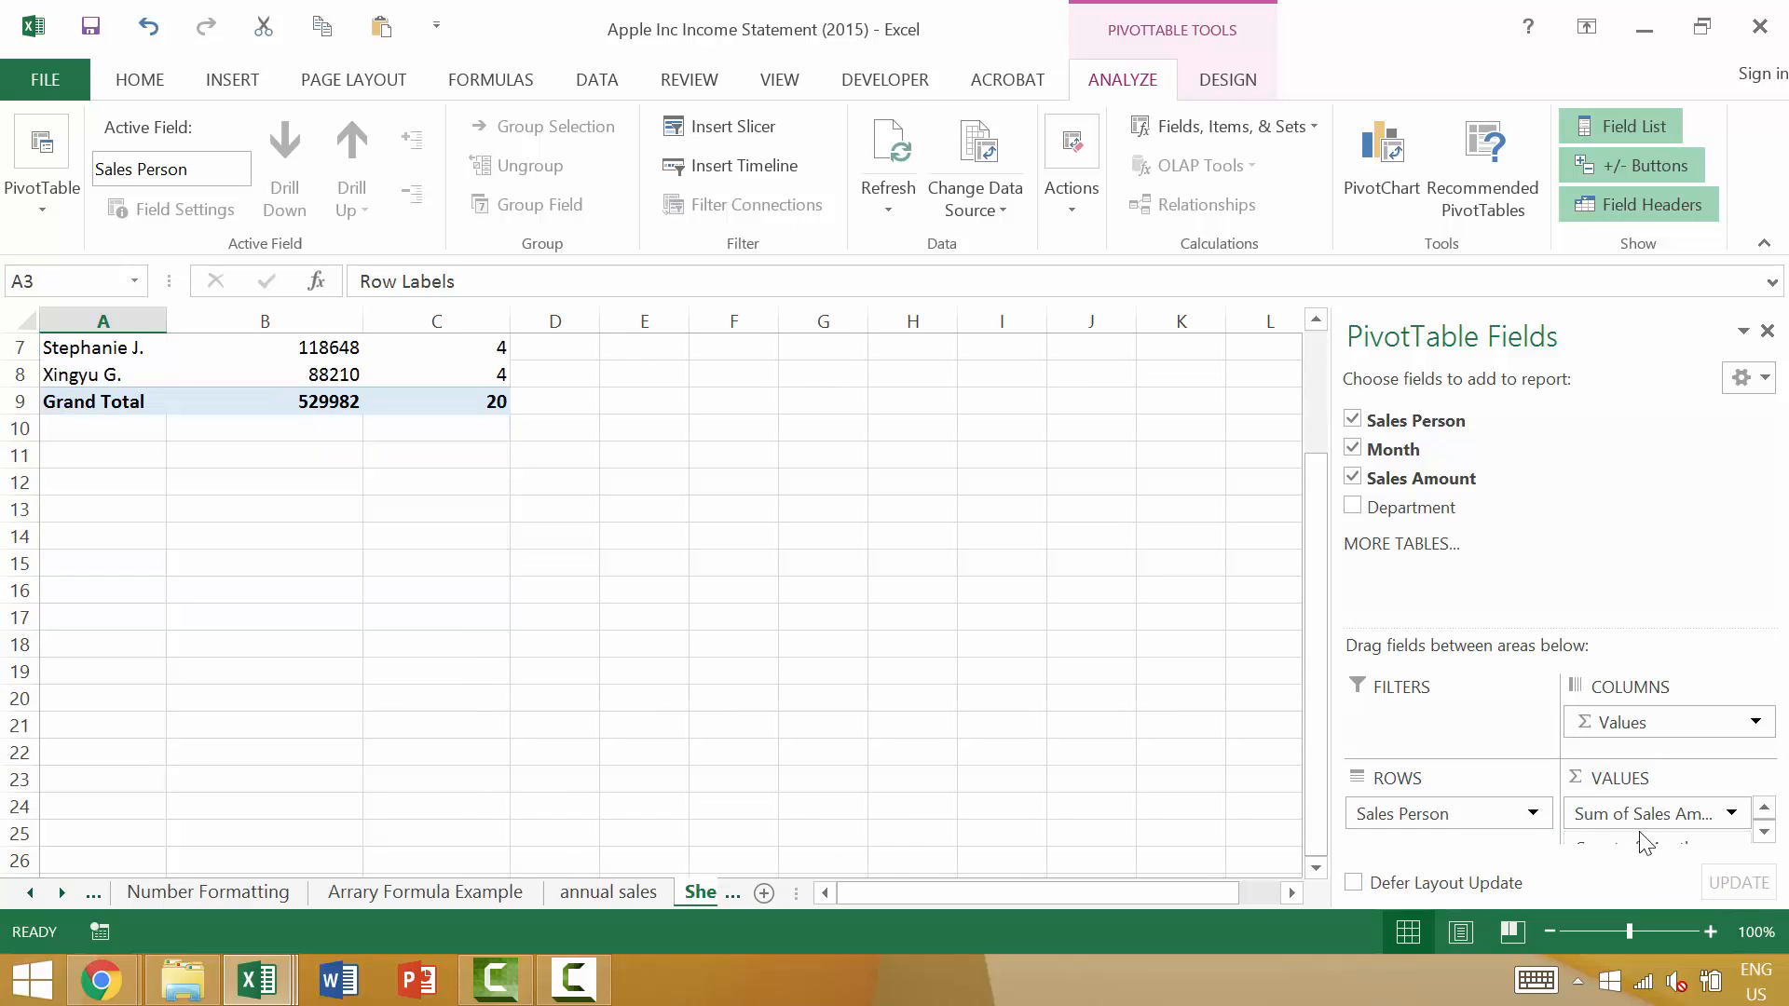
scroll(1650, 810, down, 3)
scroll(1640, 829, up, 5)
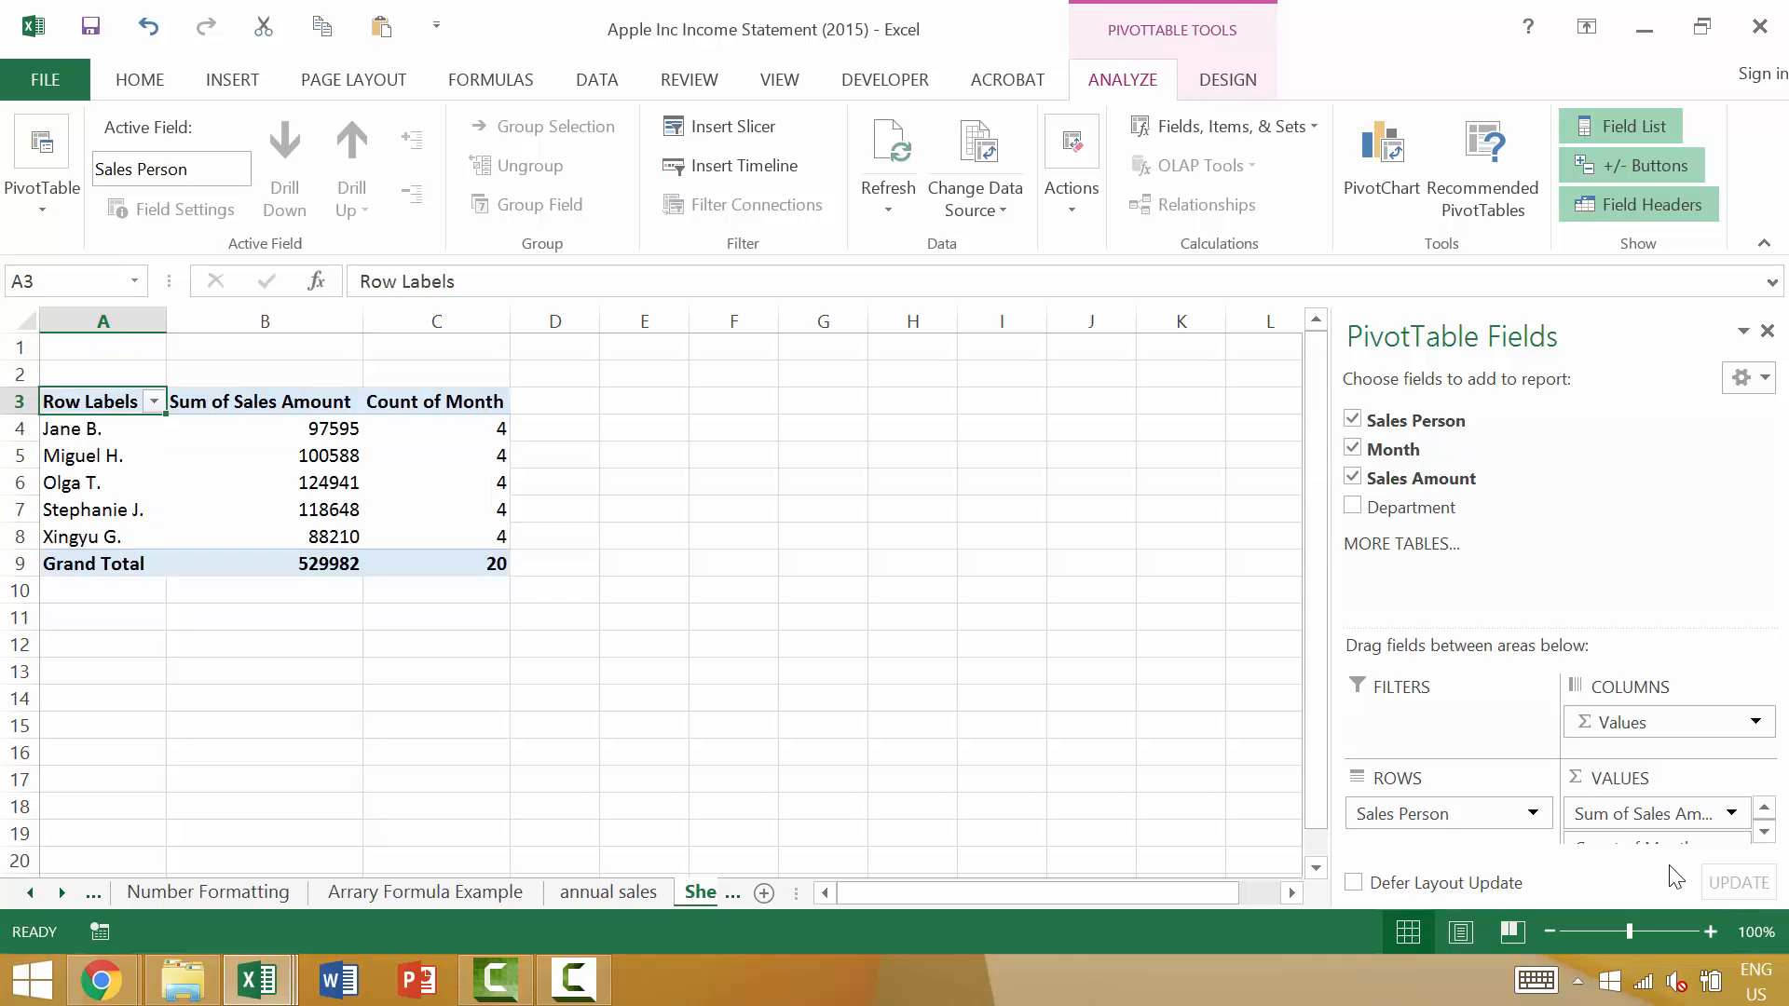
click(1764, 832)
drag(1724, 828, 1472, 837)
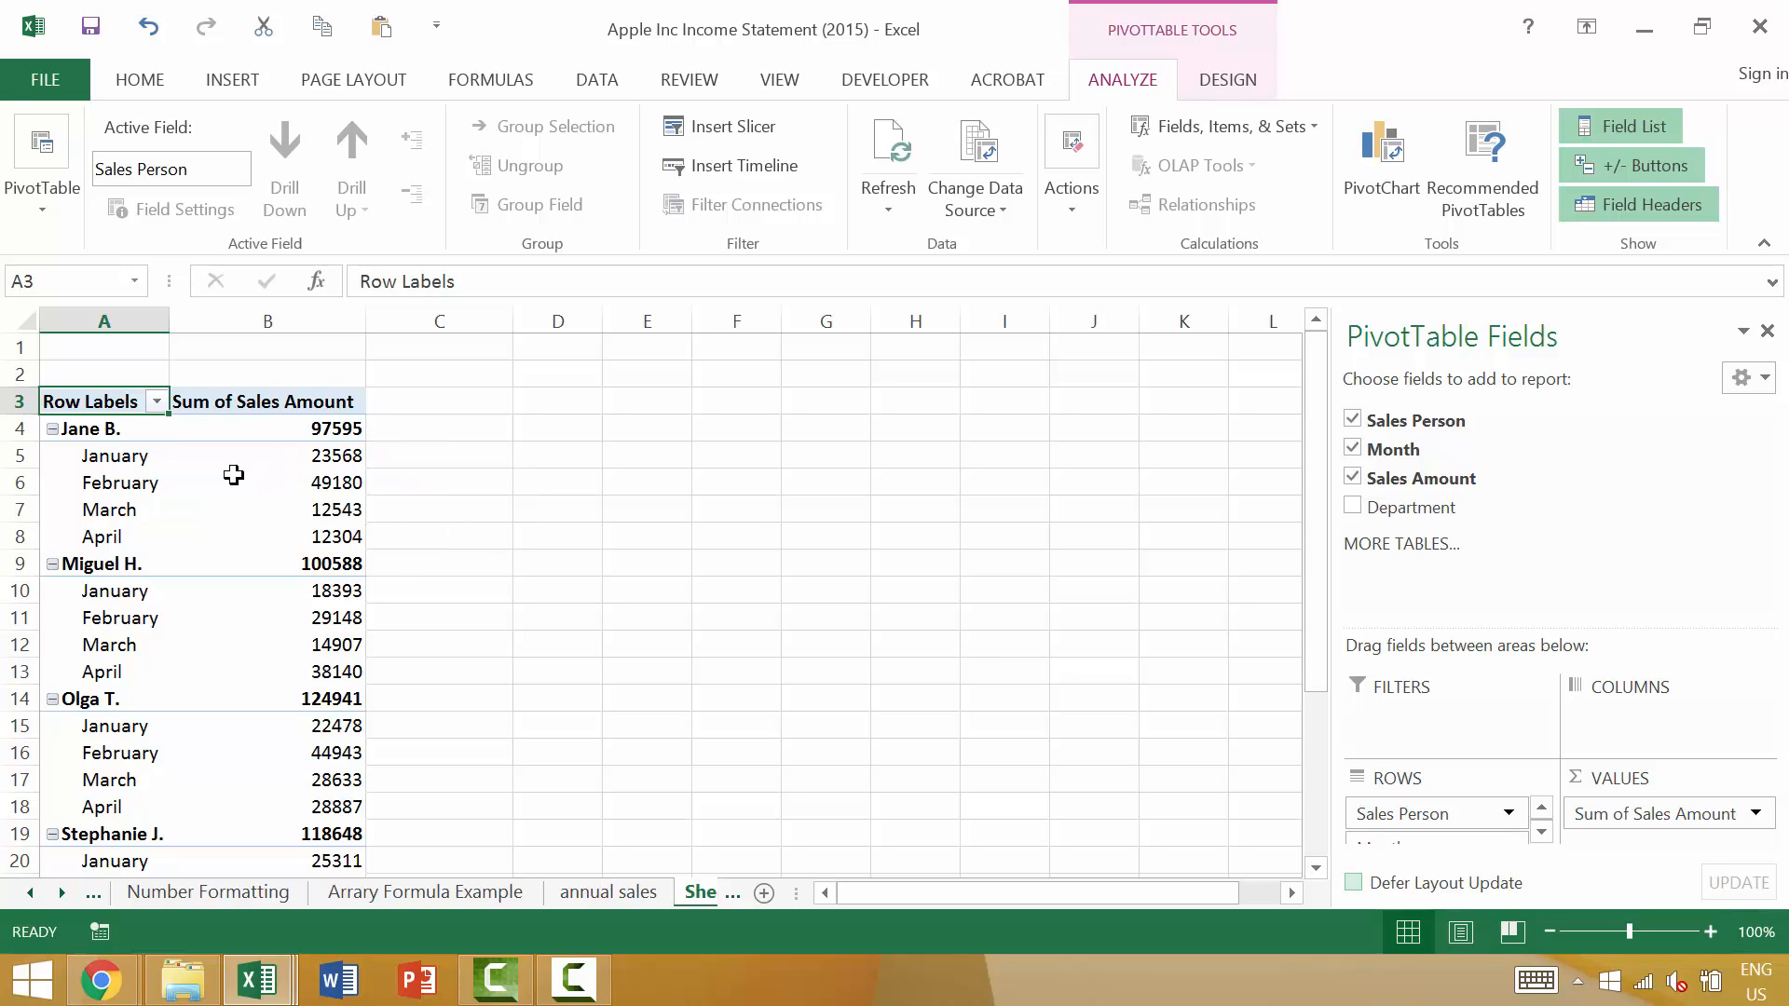
Create a PivotChart on its own chart sheet from the PivotTable and enlarge its view to 85%.
click(345, 484)
mouse_move(345, 484)
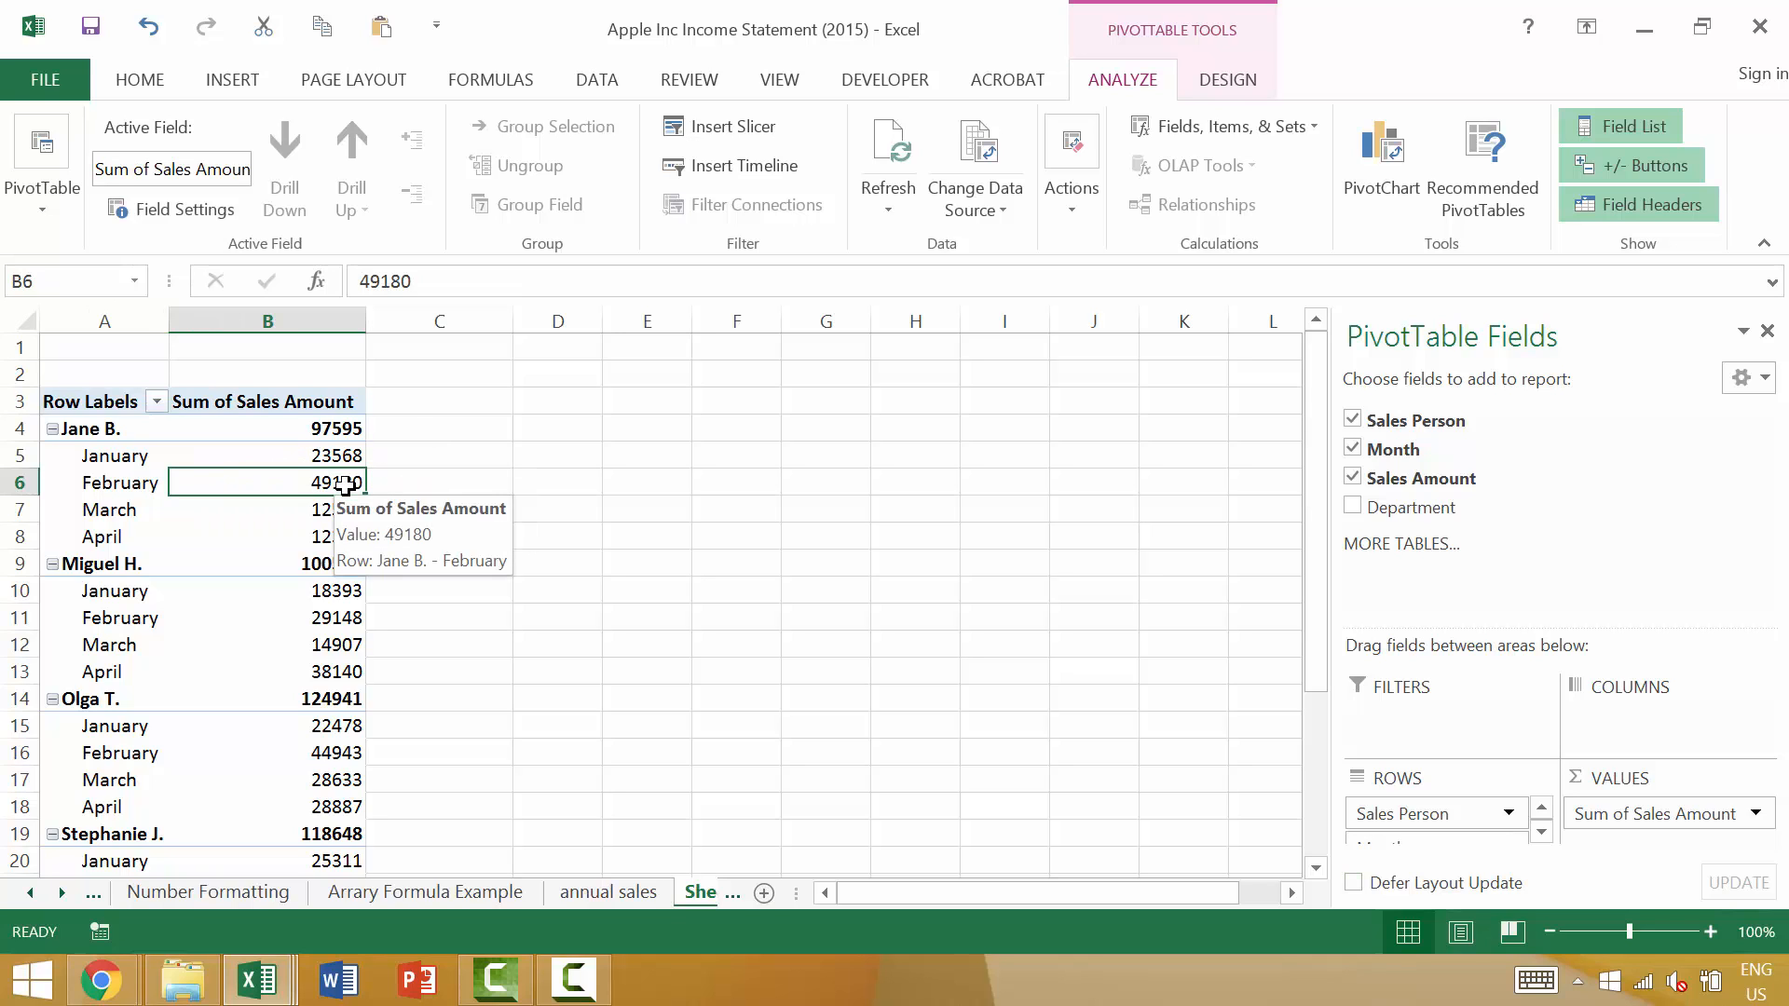
key(F11)
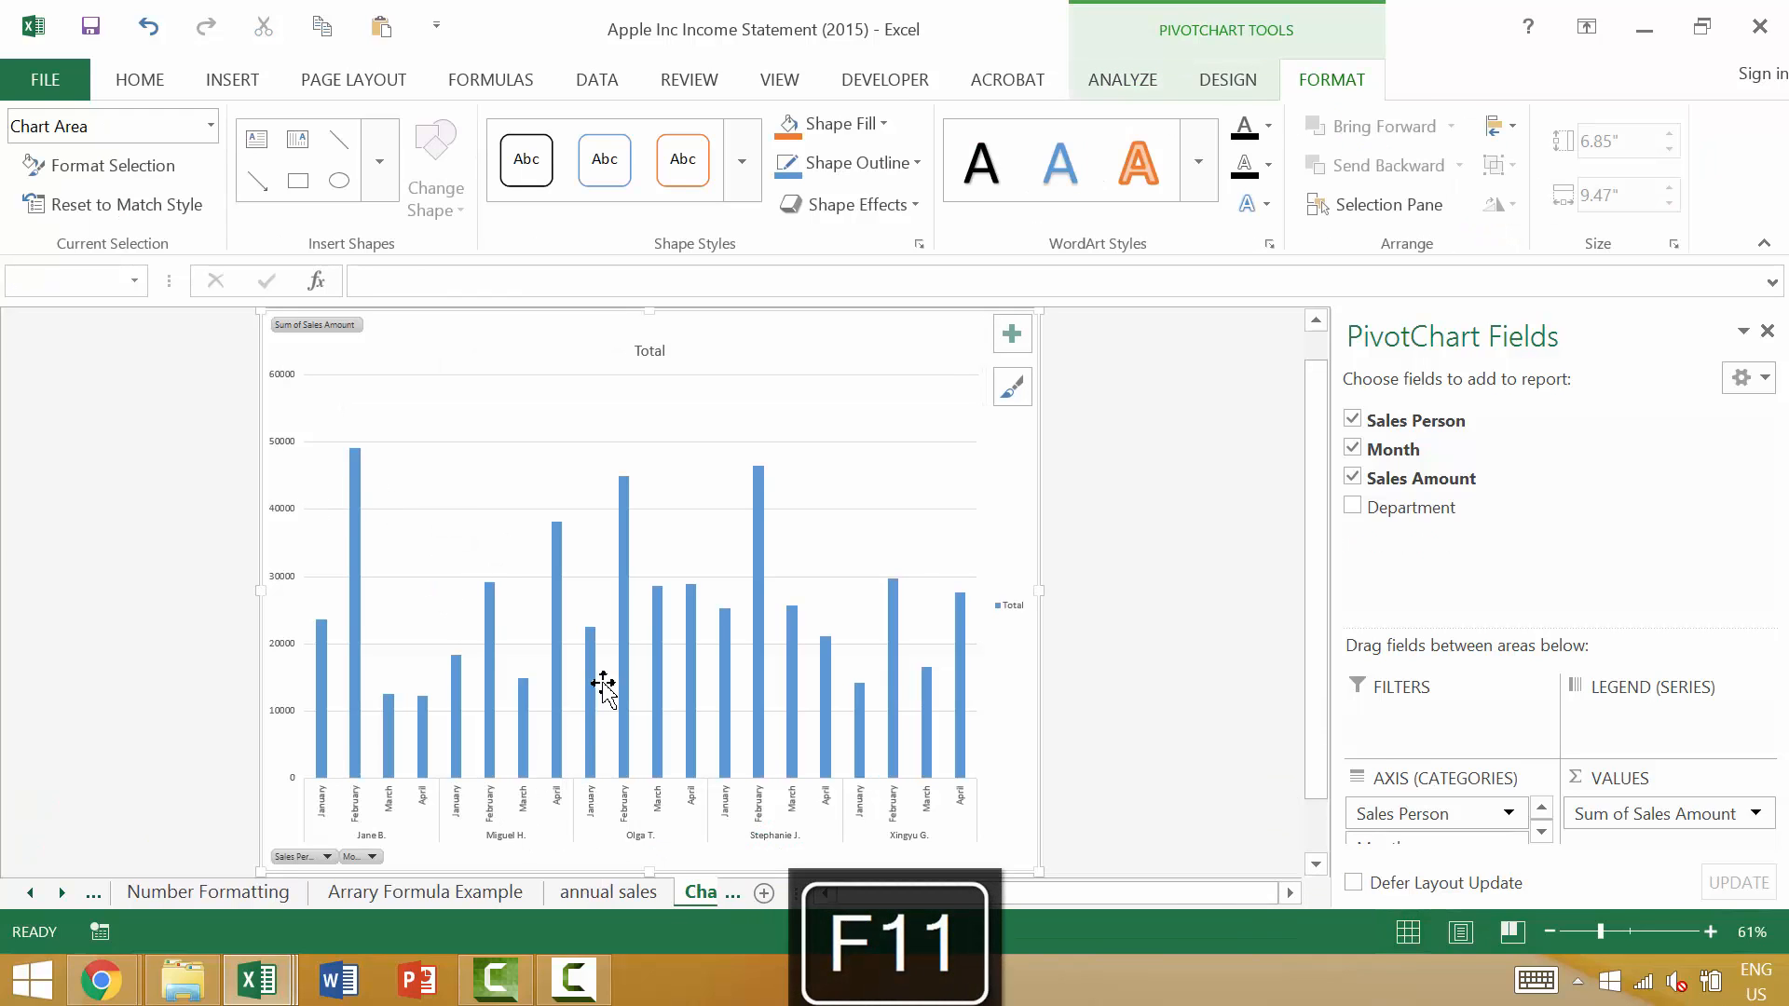
ctrl+scroll(606, 680, up, 2)
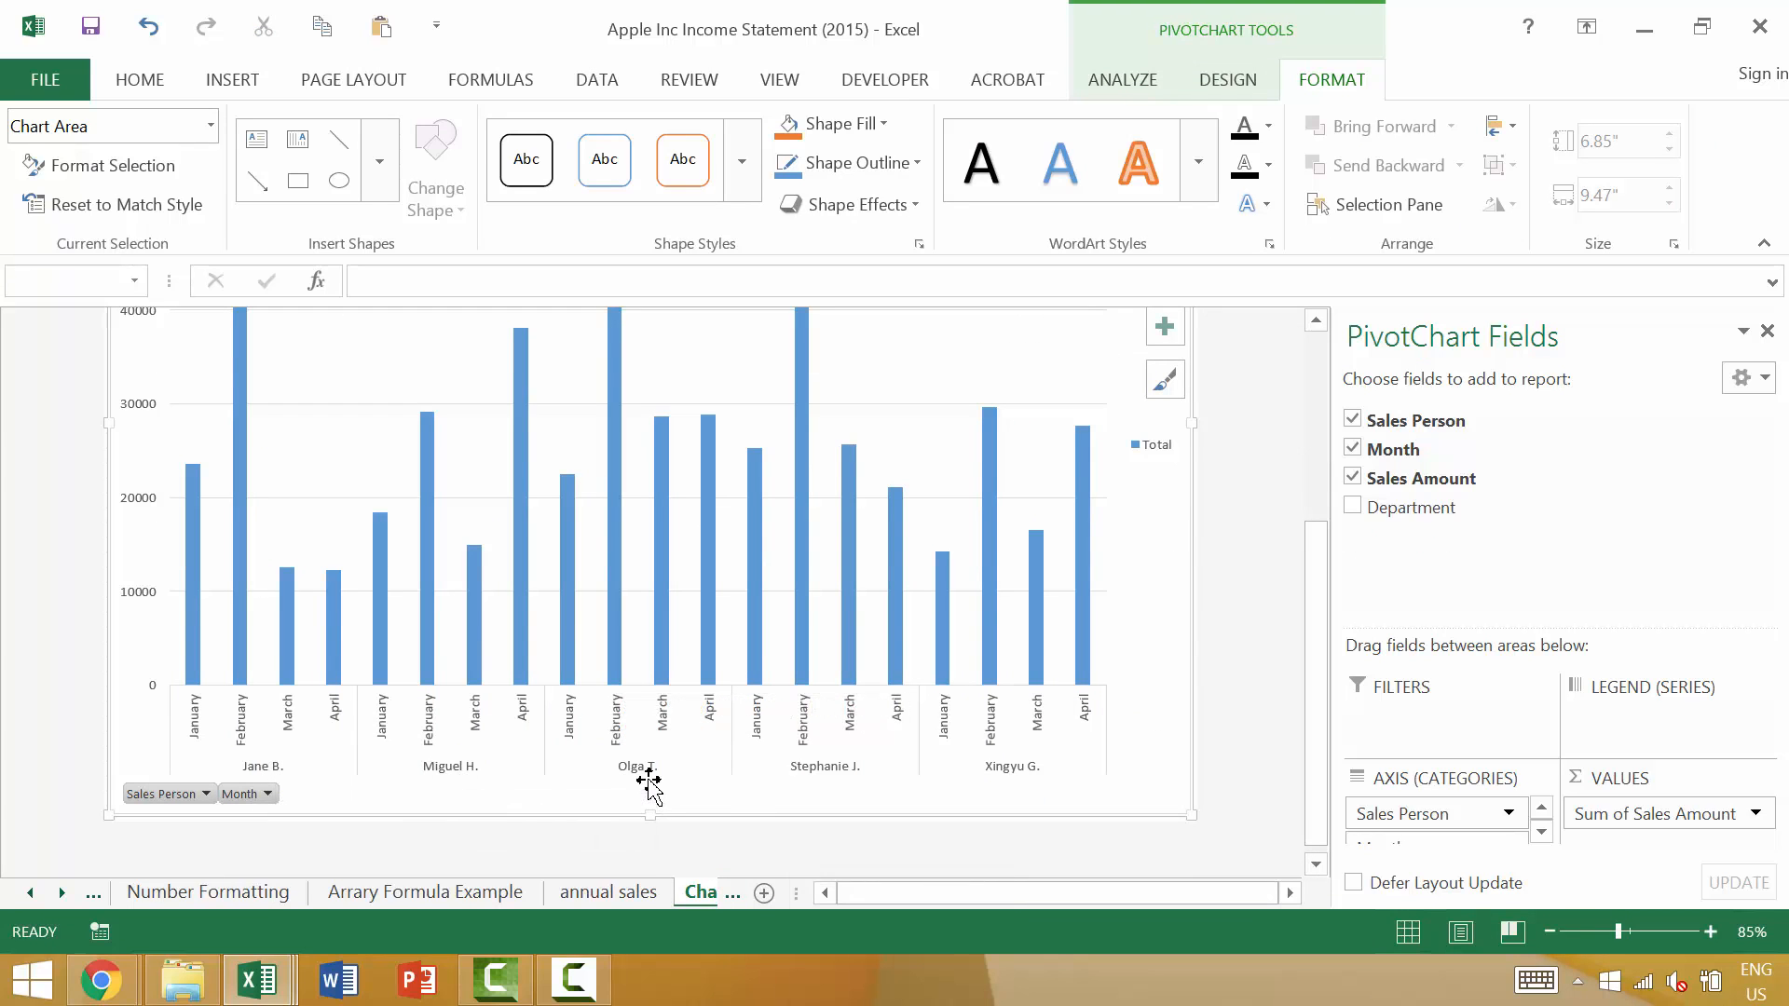
scroll(660, 786, up, 1)
scroll(692, 547, up, 1)
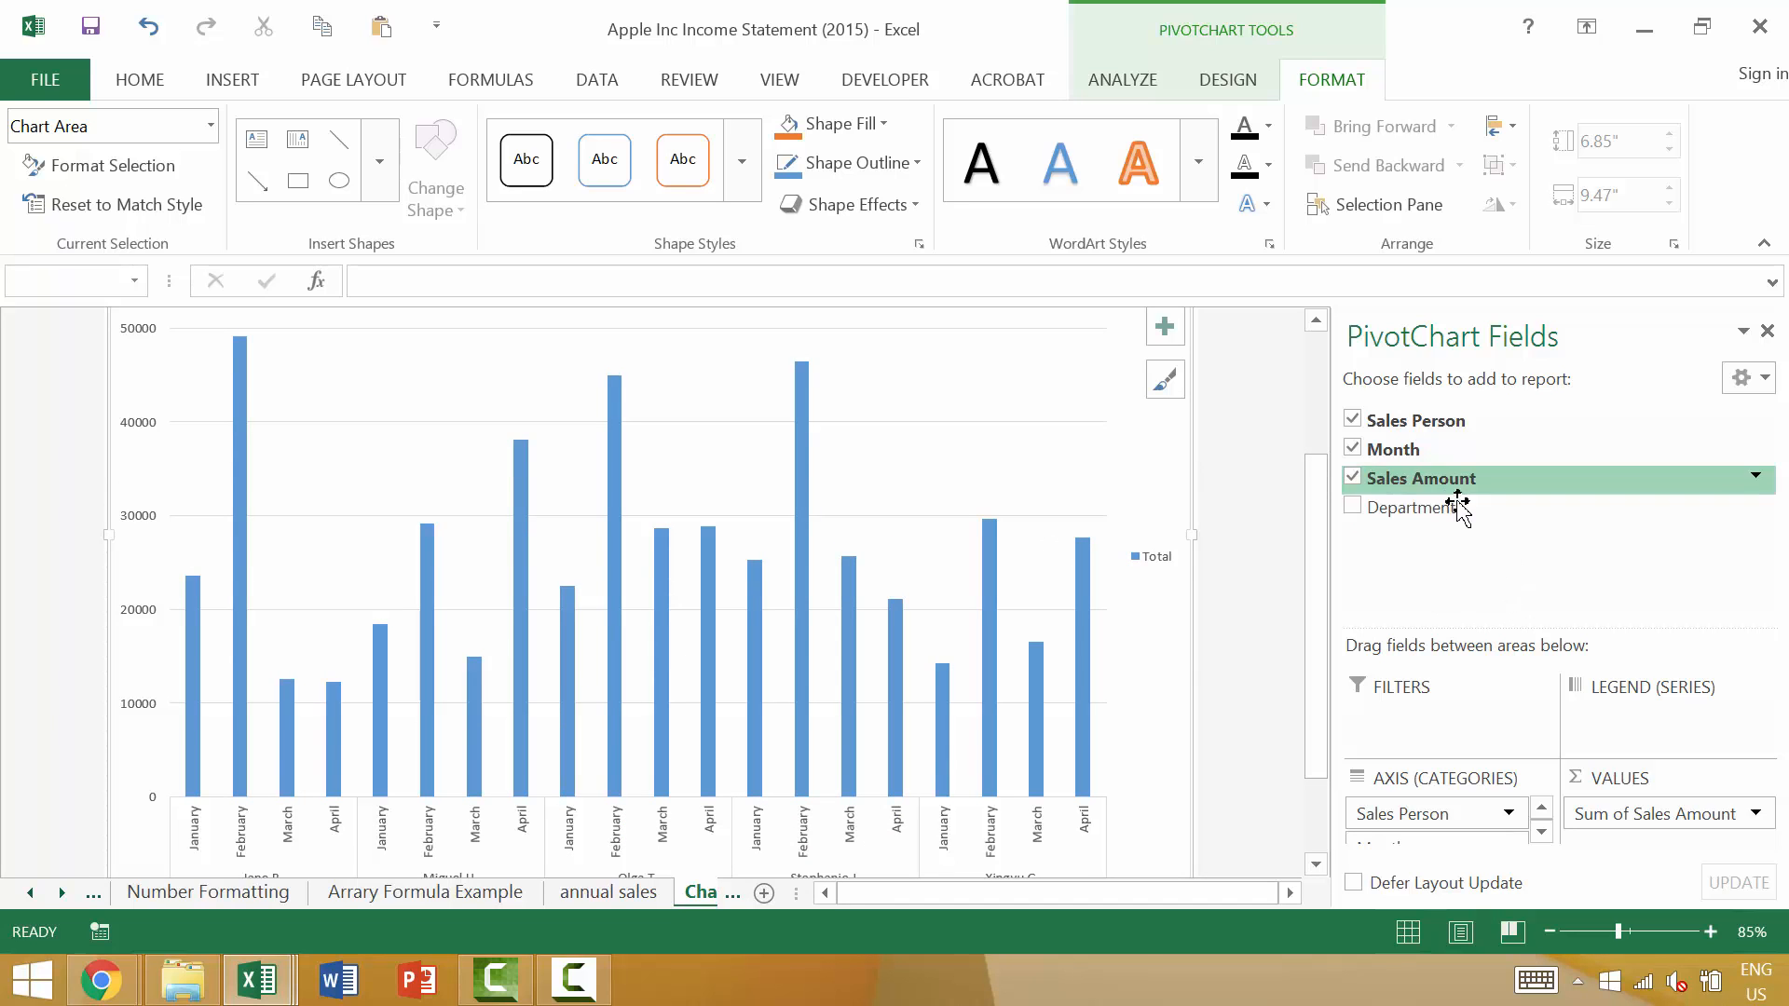
Rearrange the PivotChart's axis fields so that Month replaces Sales Person as the only category.
drag(1447, 834, 1454, 681)
scroll(1368, 681, down, 2)
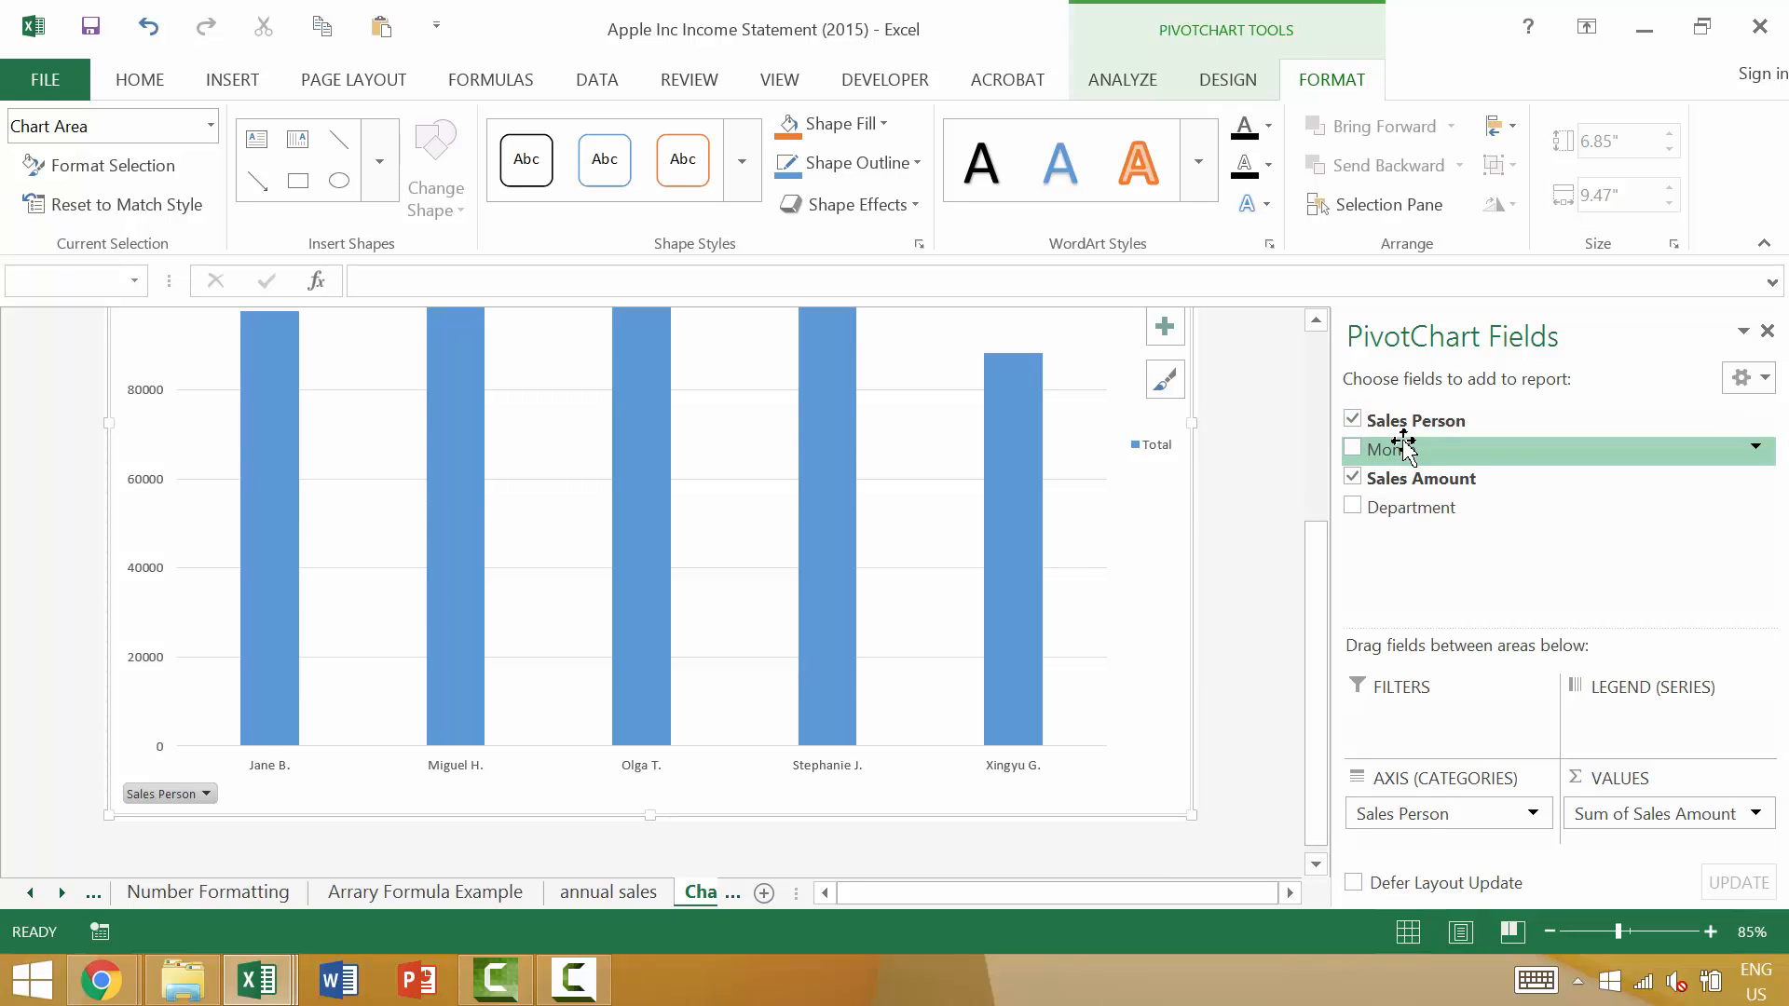
drag(1398, 442, 1415, 847)
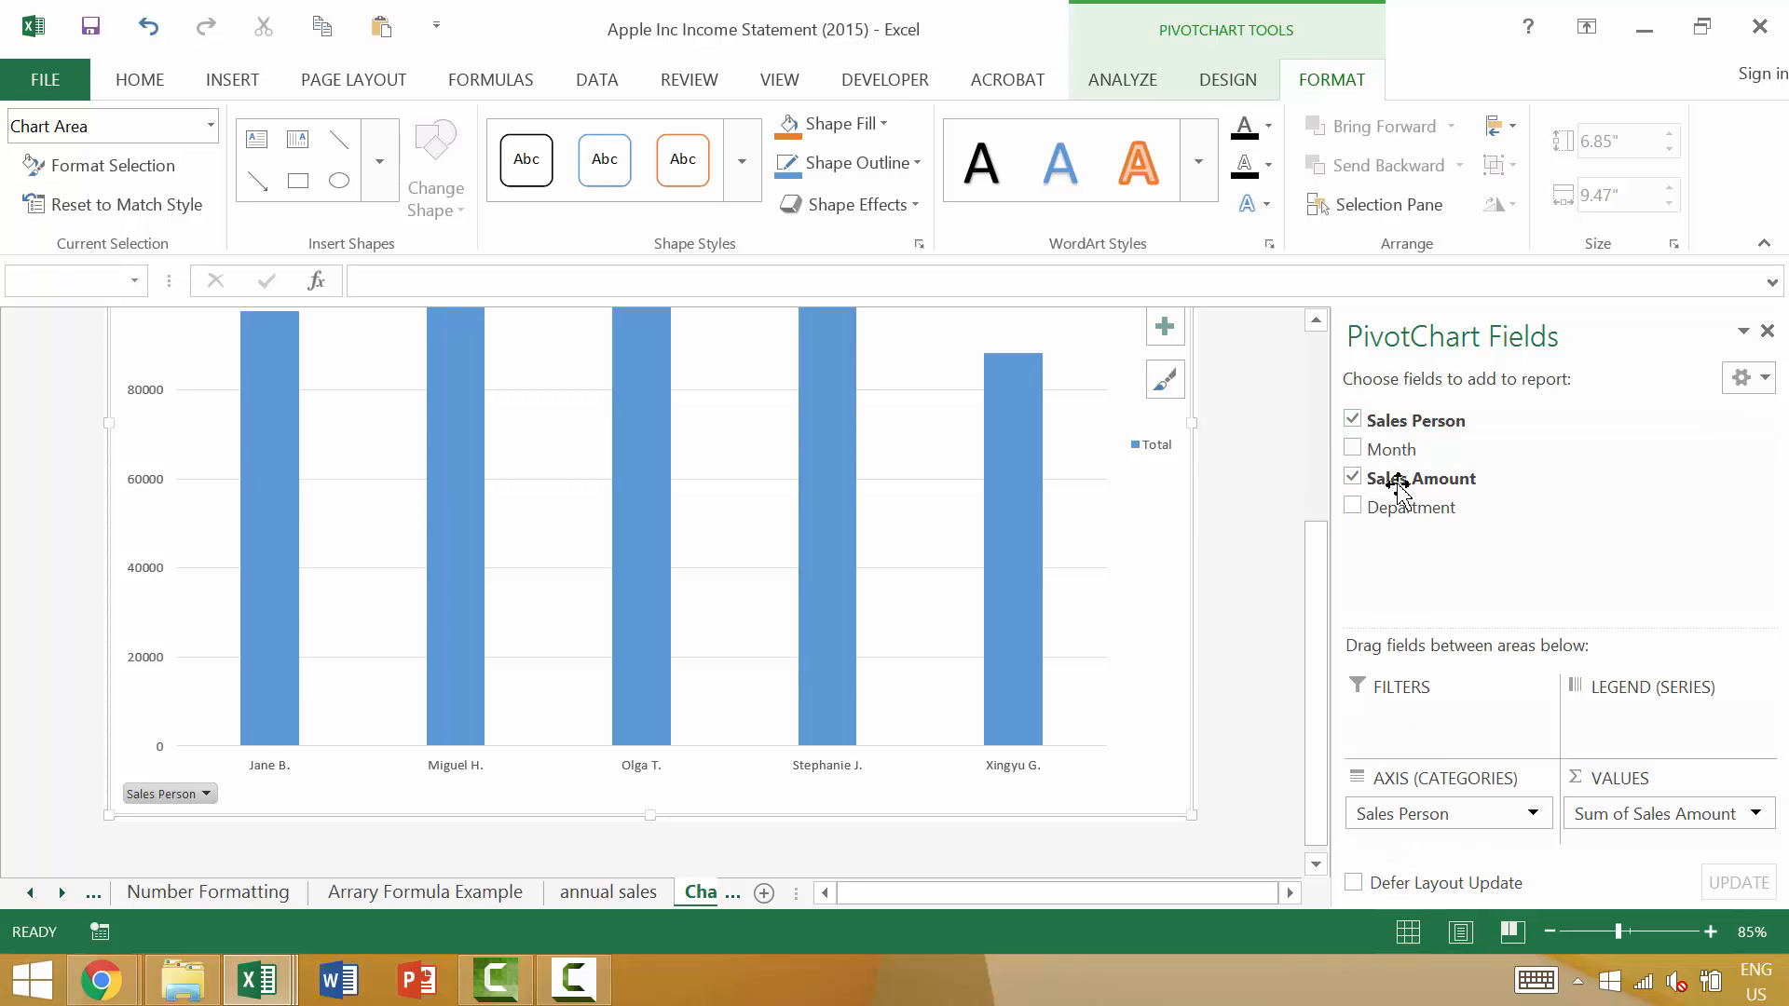
drag(1393, 450, 1461, 523)
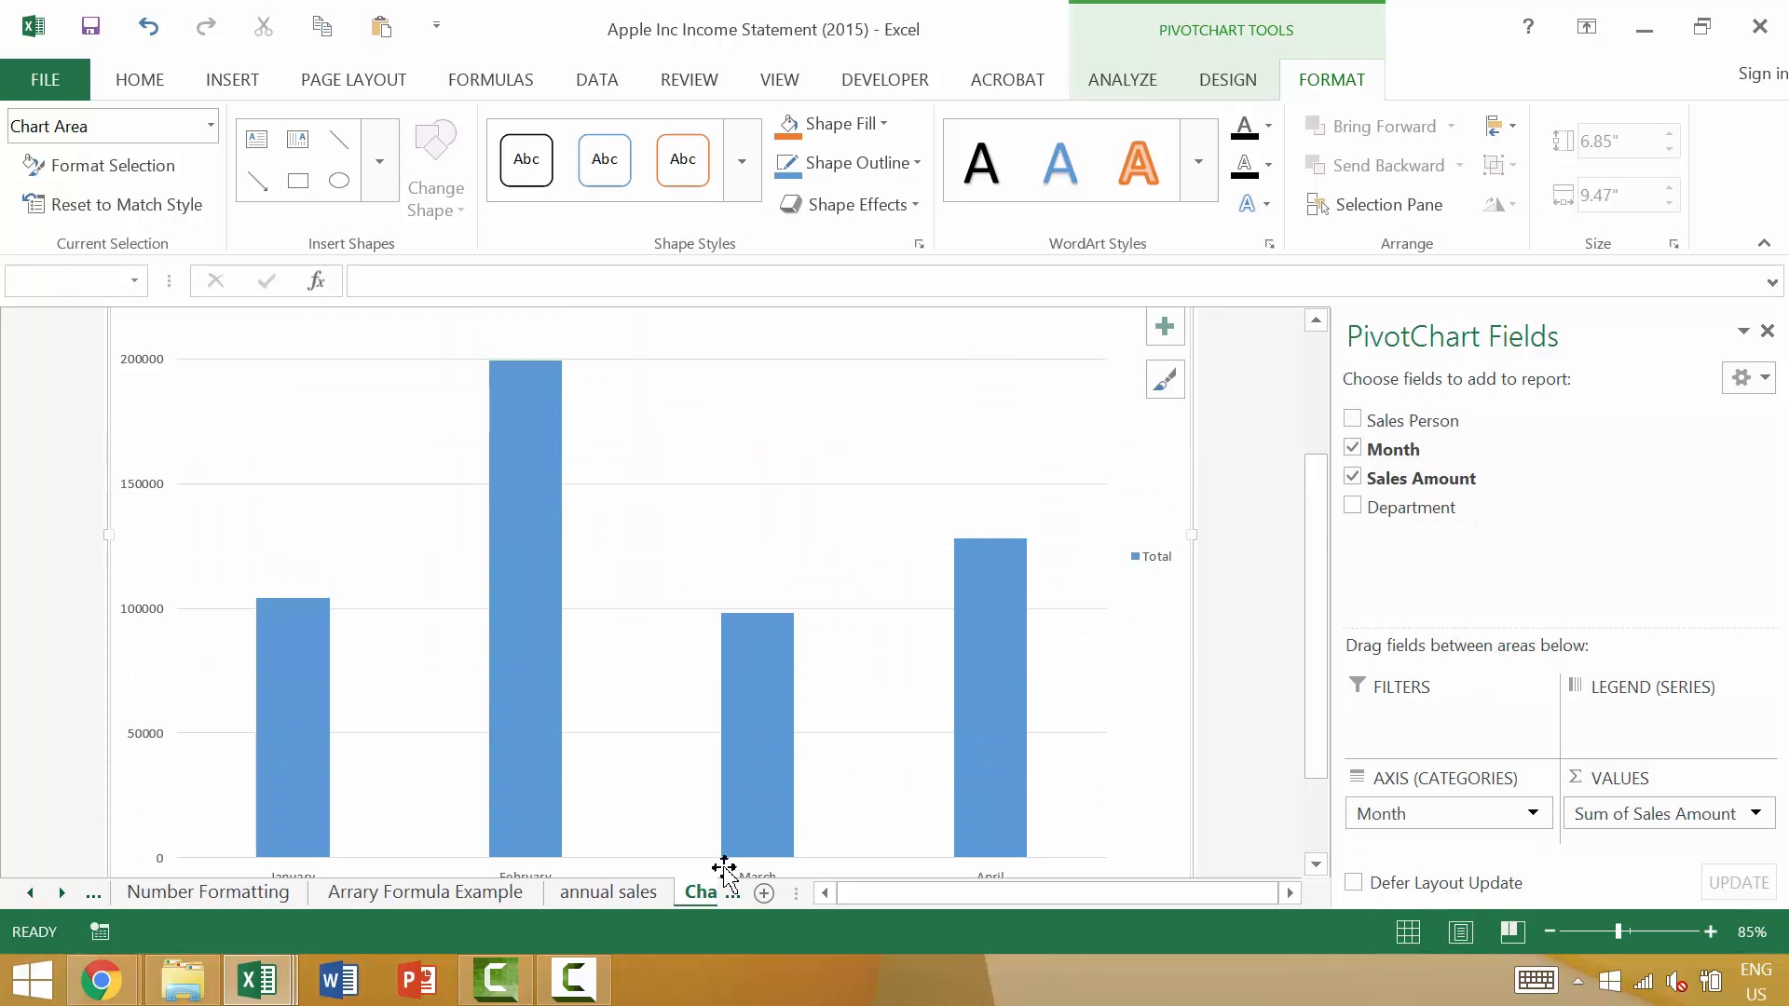
Look through the annual sales and Pivot Table Data sheets and examine the PivotTable on Sheet2.
click(619, 895)
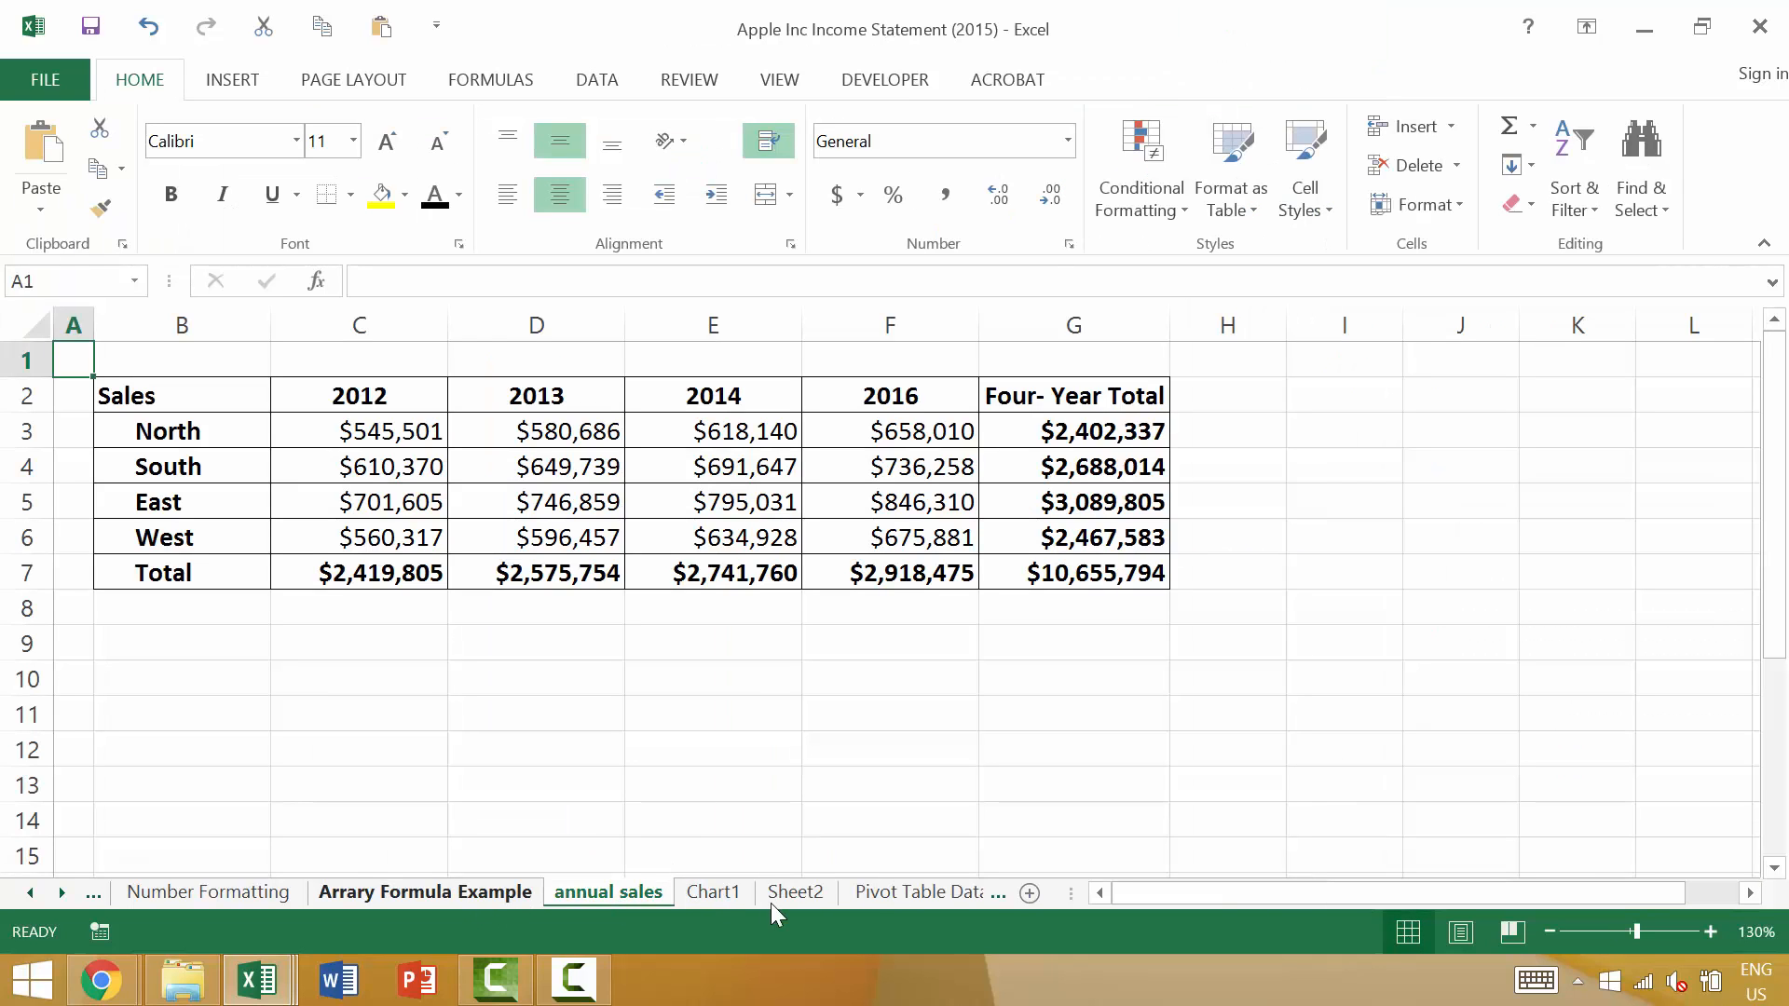
click(876, 892)
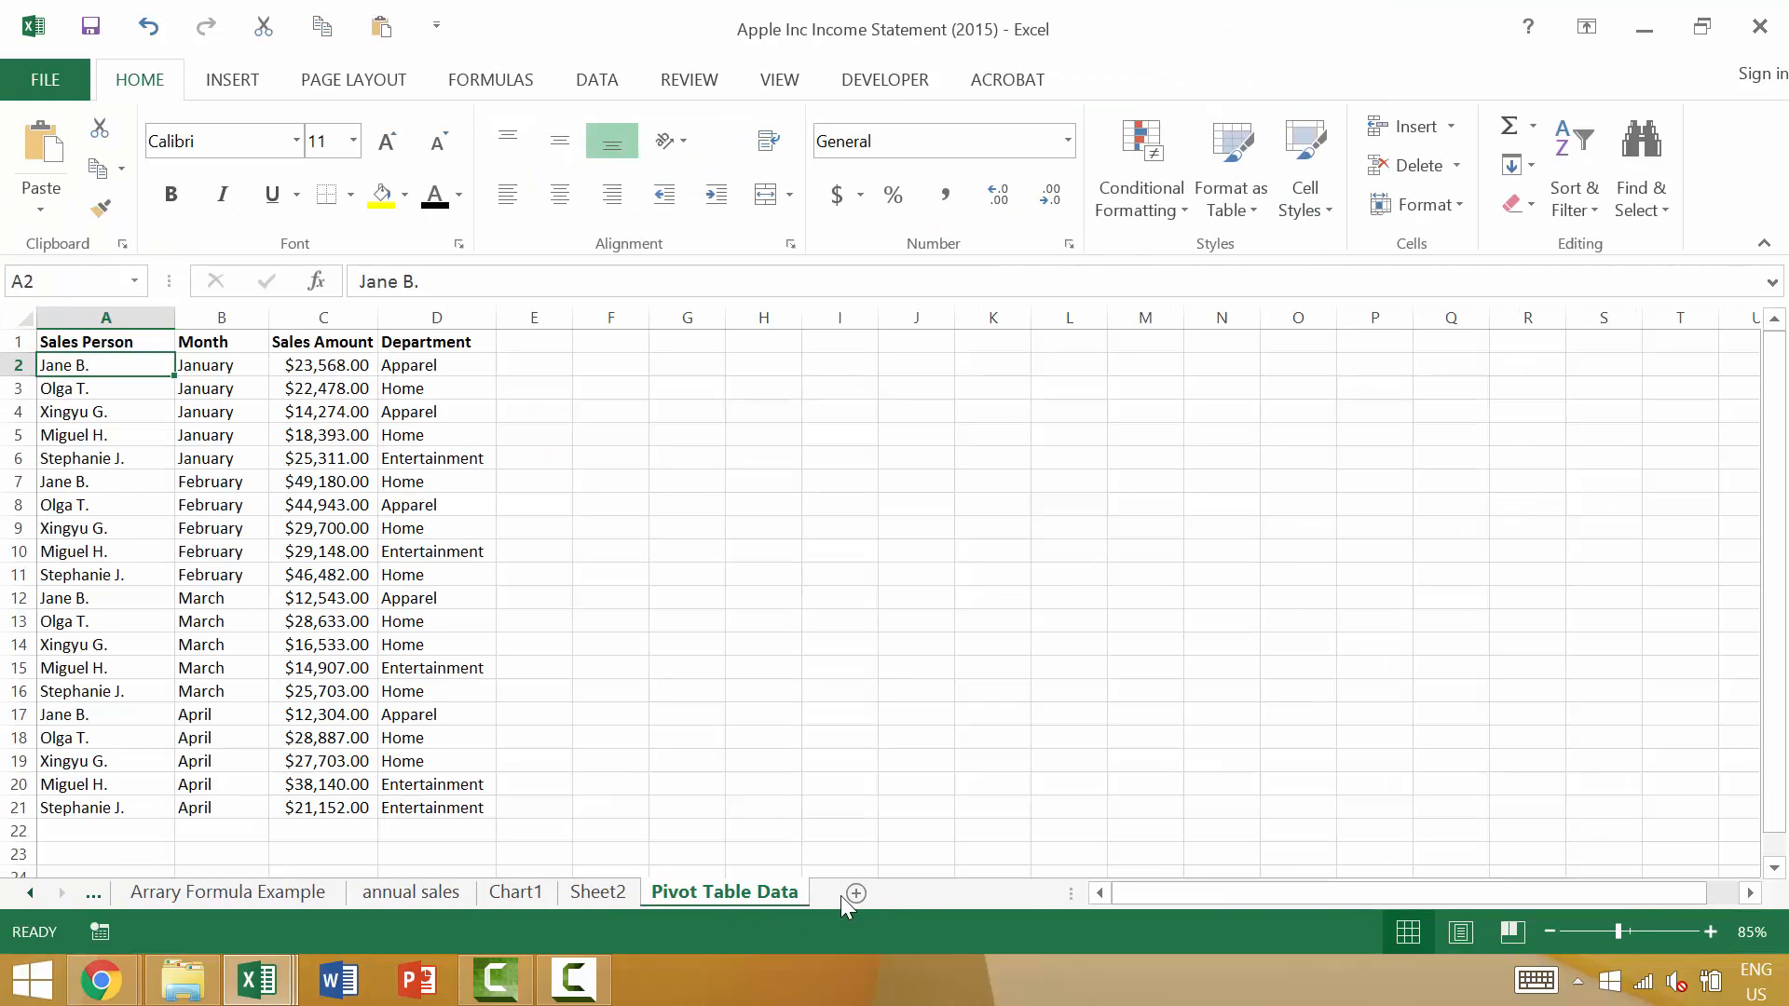
click(594, 893)
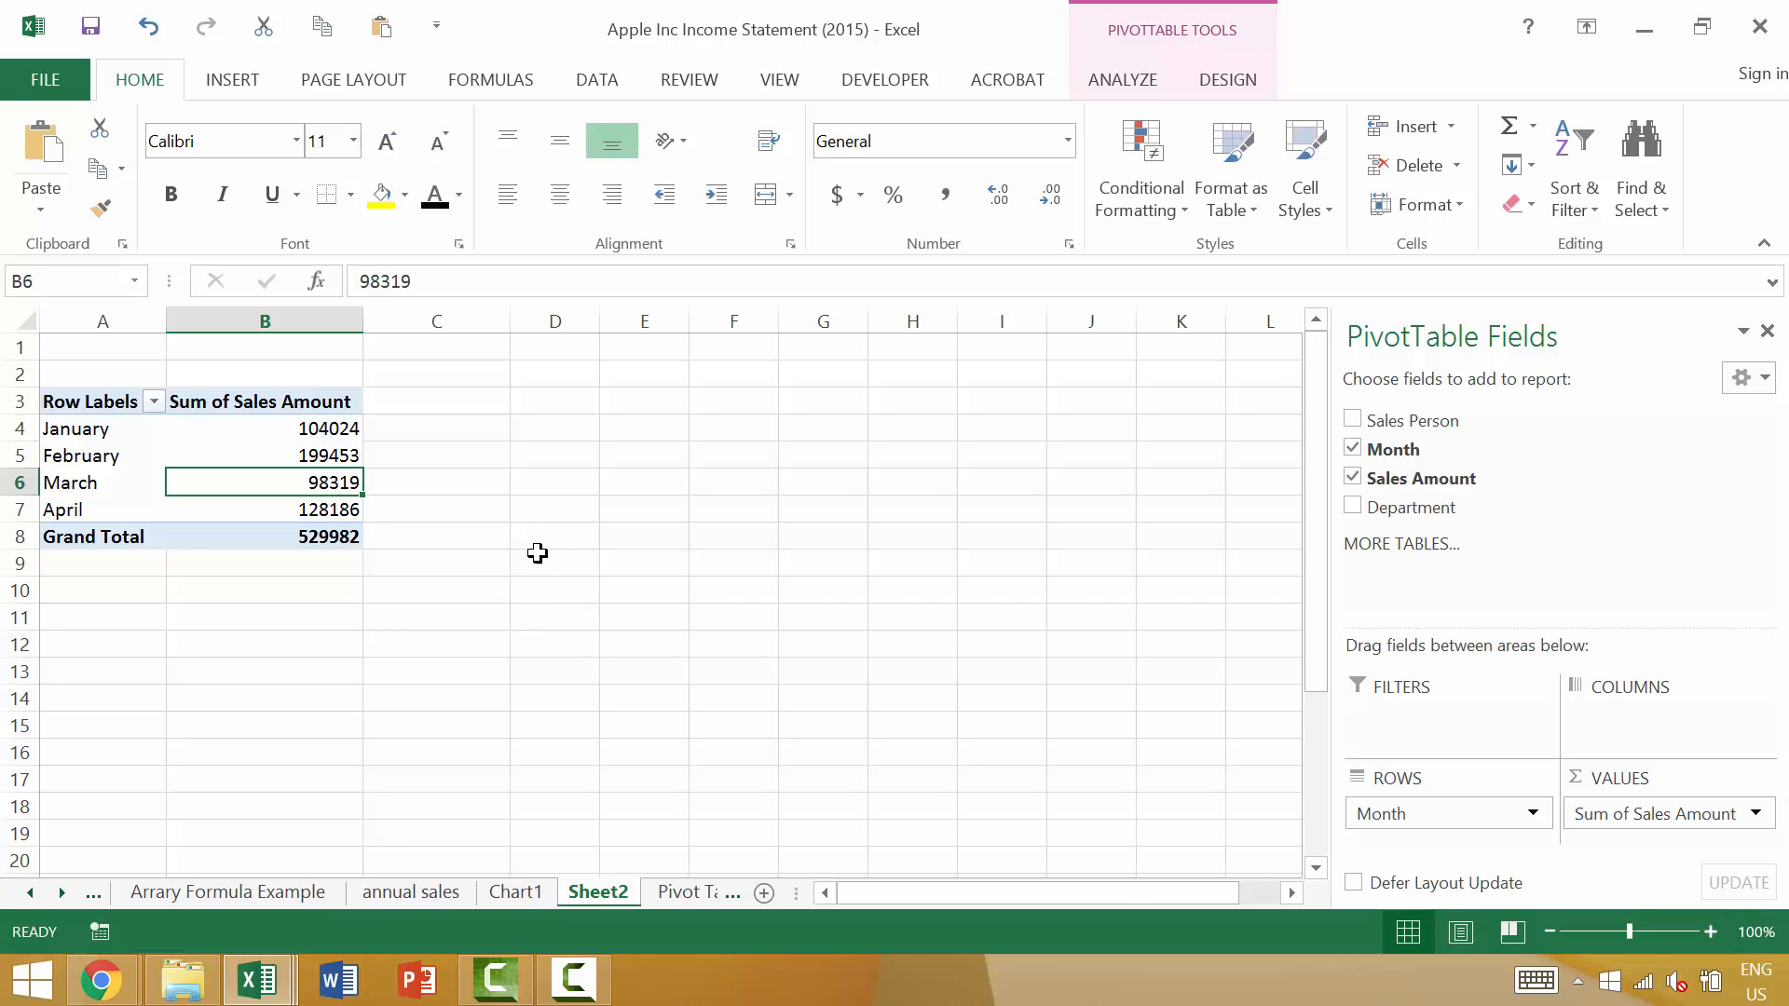
key(ctrl+a)
click(294, 476)
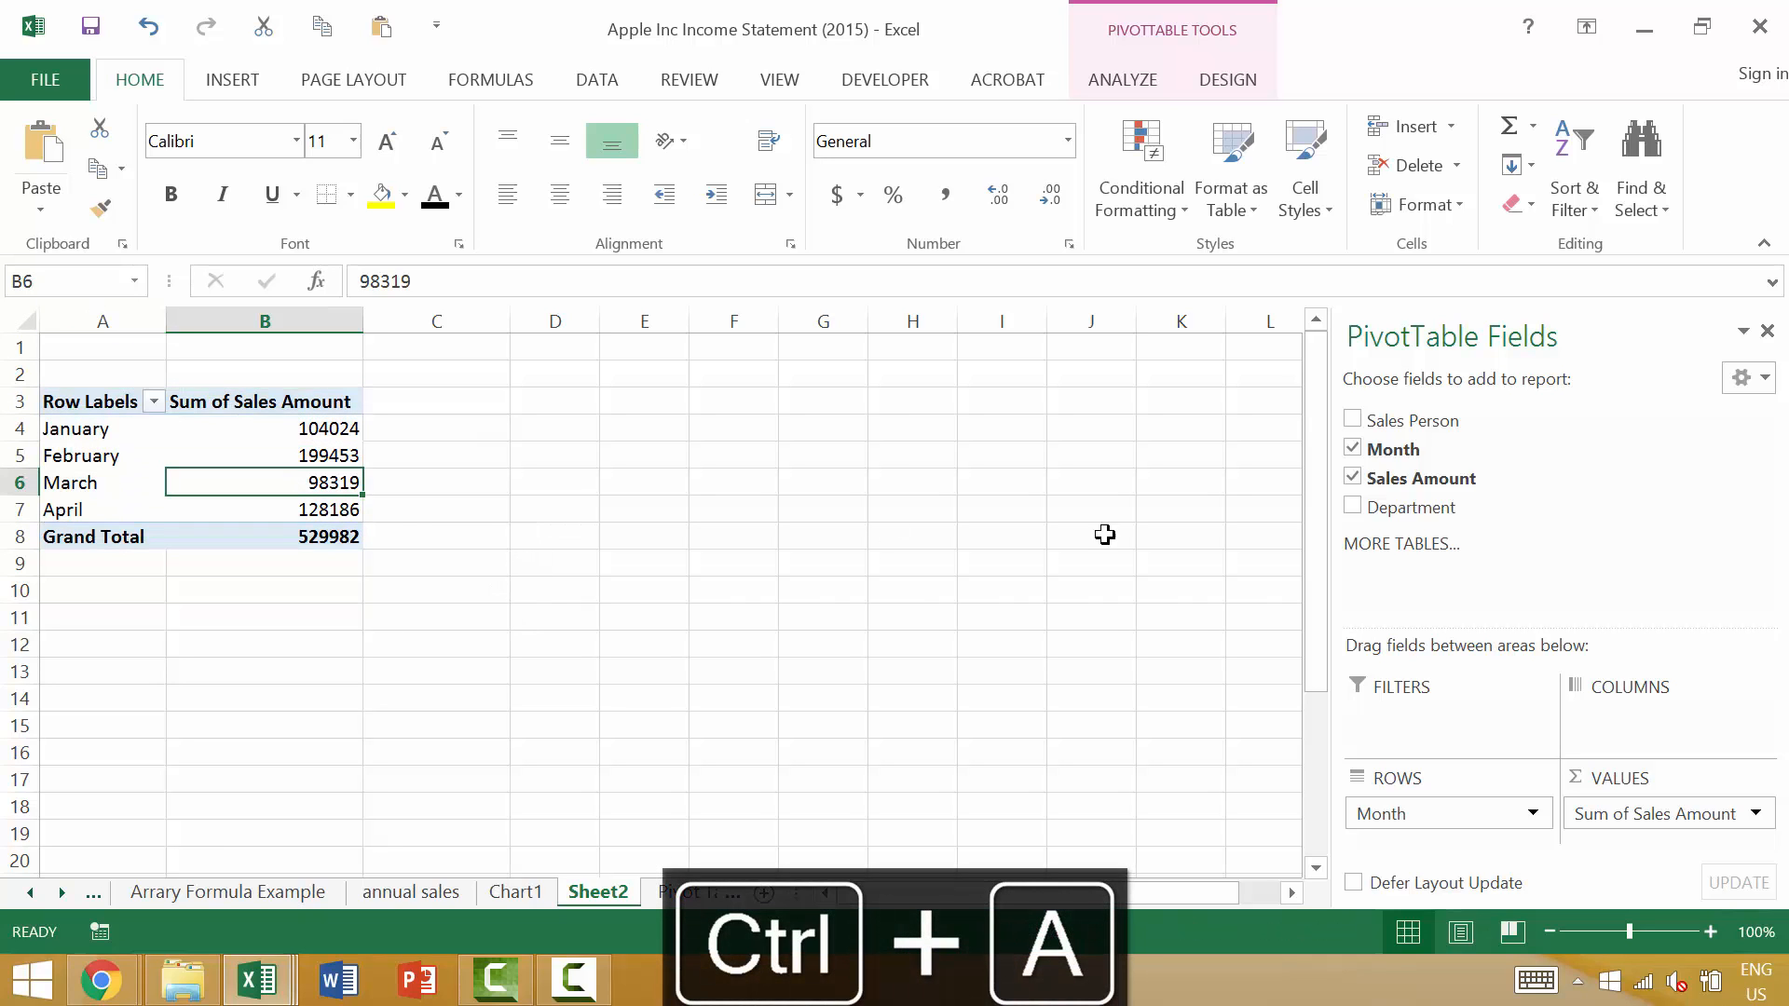
click(1440, 421)
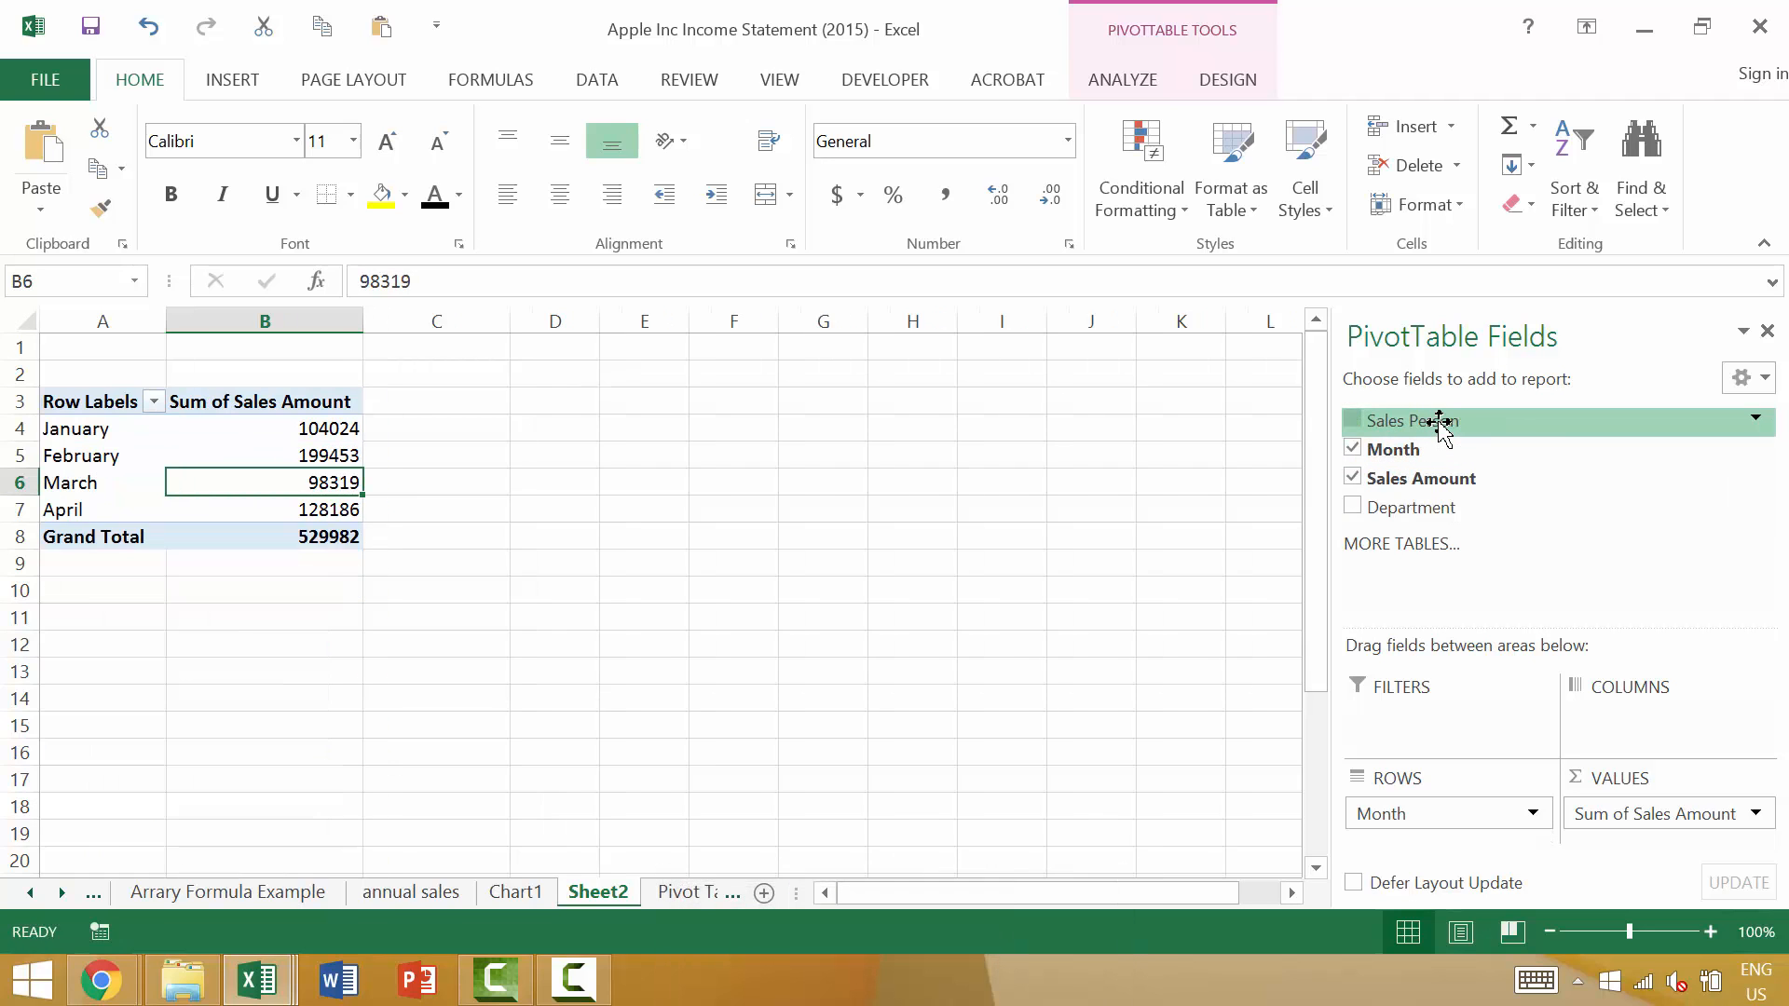
key(ctrl+z)
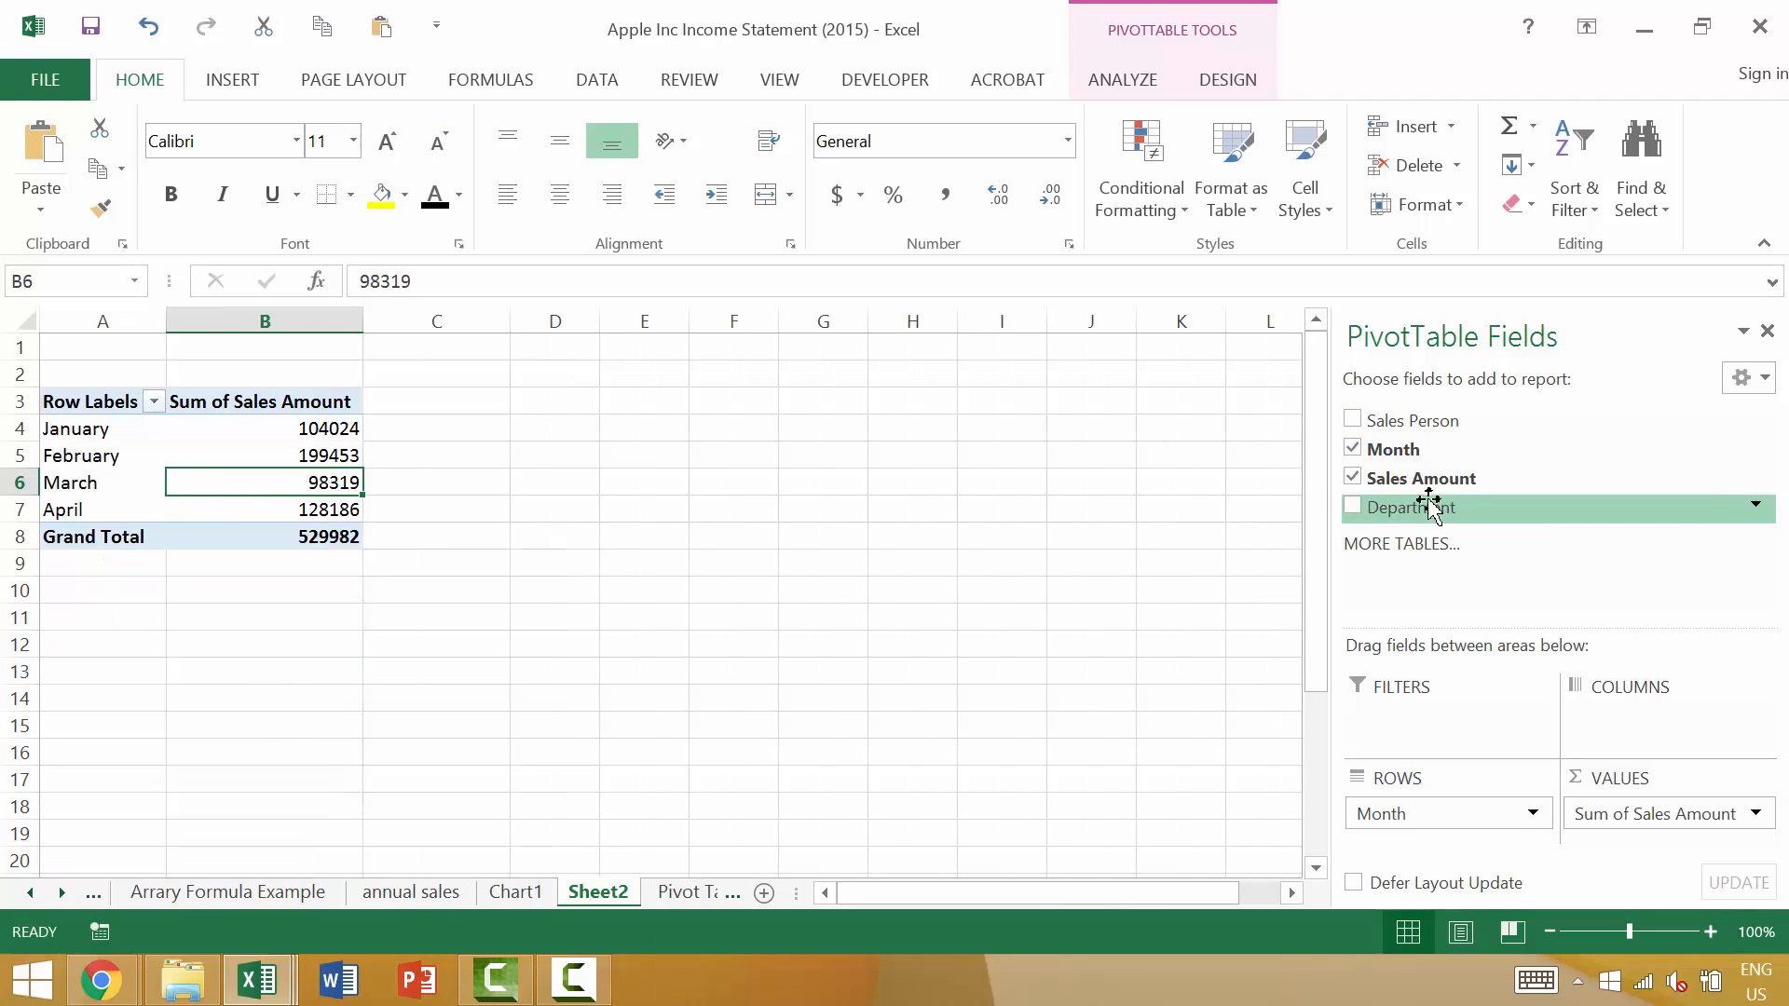
click(1366, 423)
click(1365, 423)
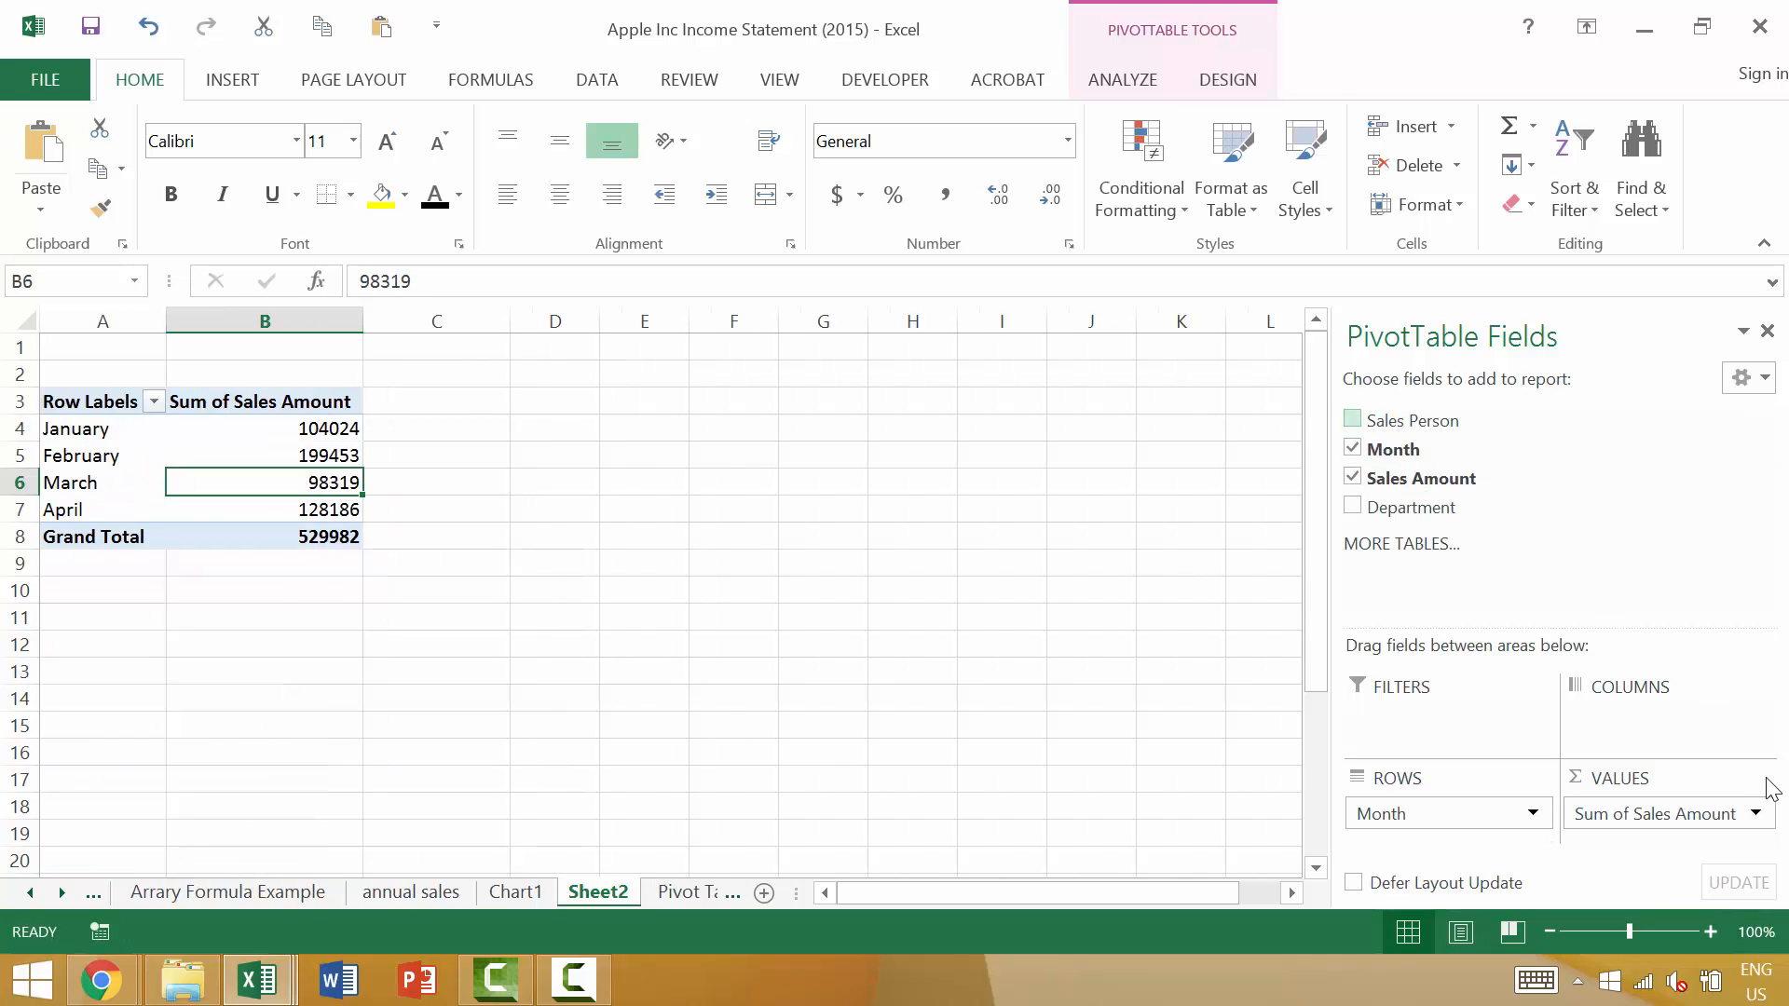